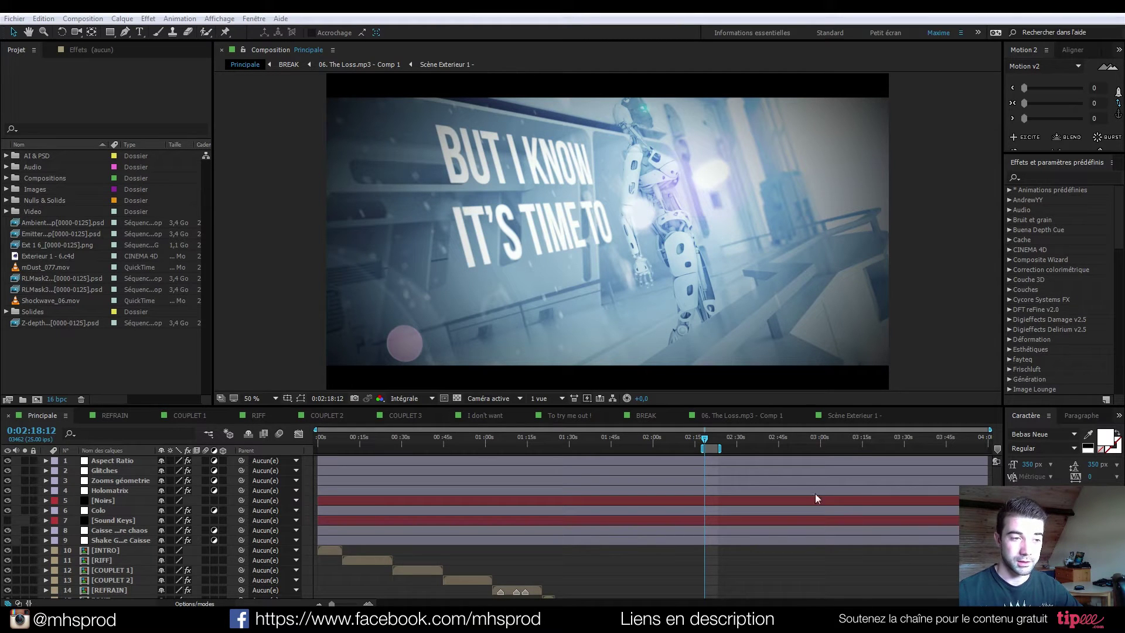
Step: Preview the Principale comp and stop at the BUT I KNOW IT'S TIME TO shot
{"action": "key", "text": "space"}
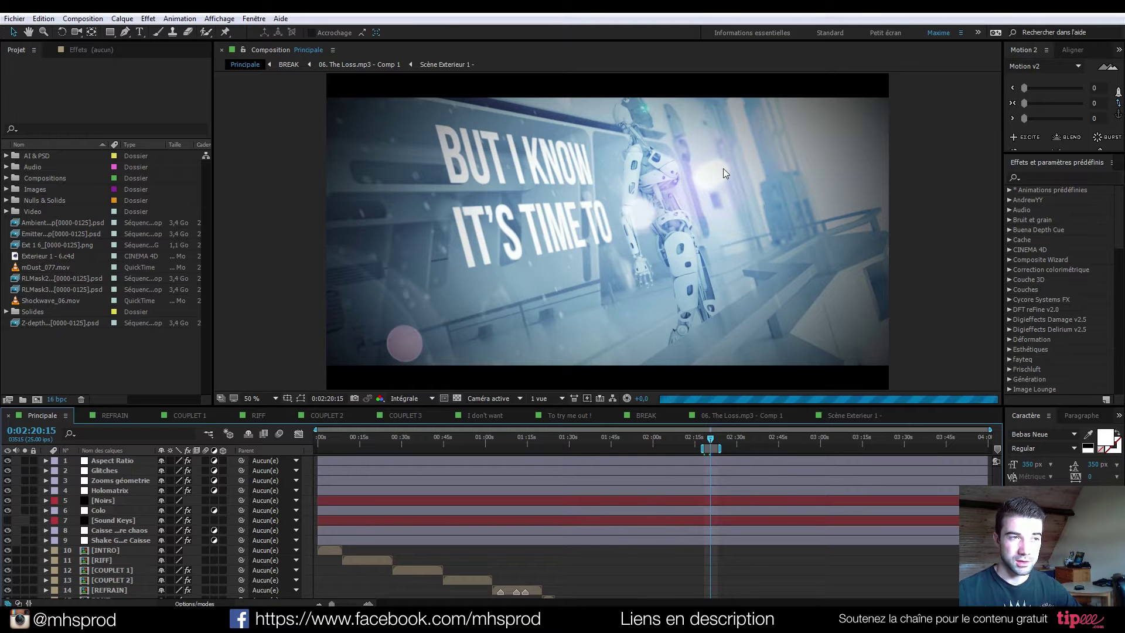
{"action": "key", "text": "space"}
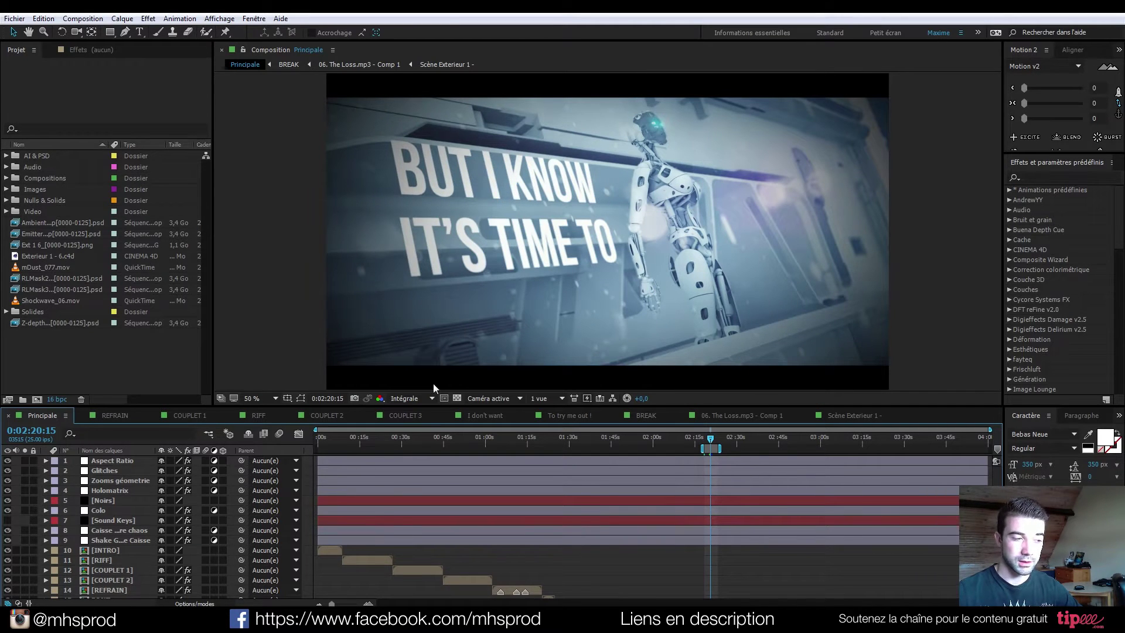
Step: Open Scène Exterieur 1 at quarter resolution, preview it, and park at 0:00:03:00
{"action": "key", "text": "alt+Tab"}
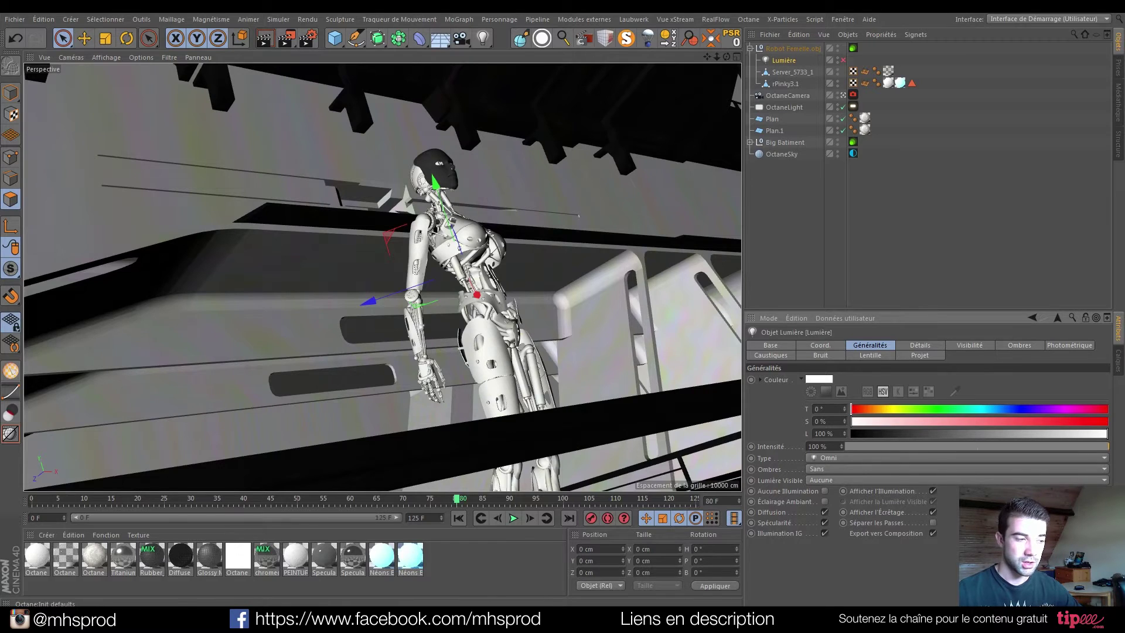
{"action": "key", "text": "alt+Tab"}
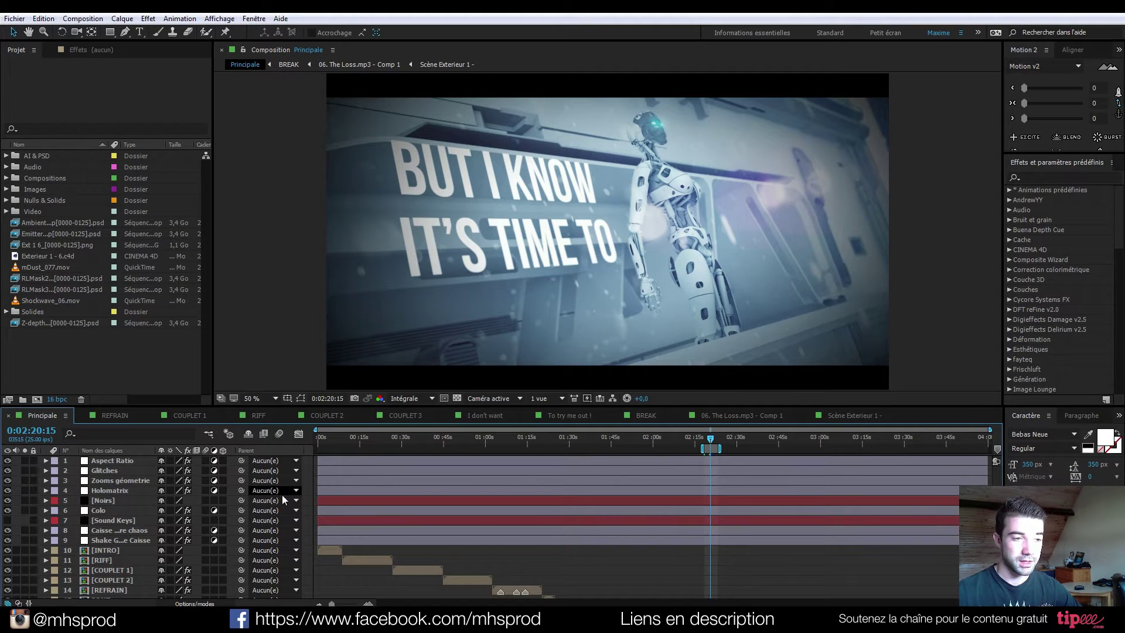
{"action": "left_click", "coordinate": [835, 417]}
{"action": "left_click", "coordinate": [430, 398]}
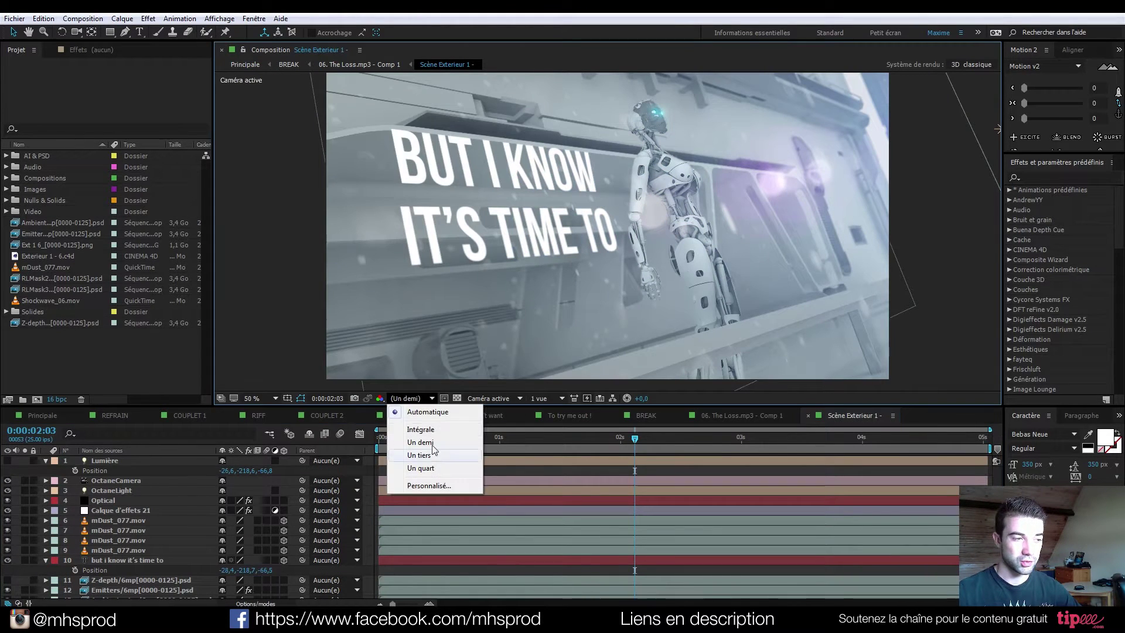
{"action": "left_click", "coordinate": [417, 467]}
{"action": "key", "text": "space"}
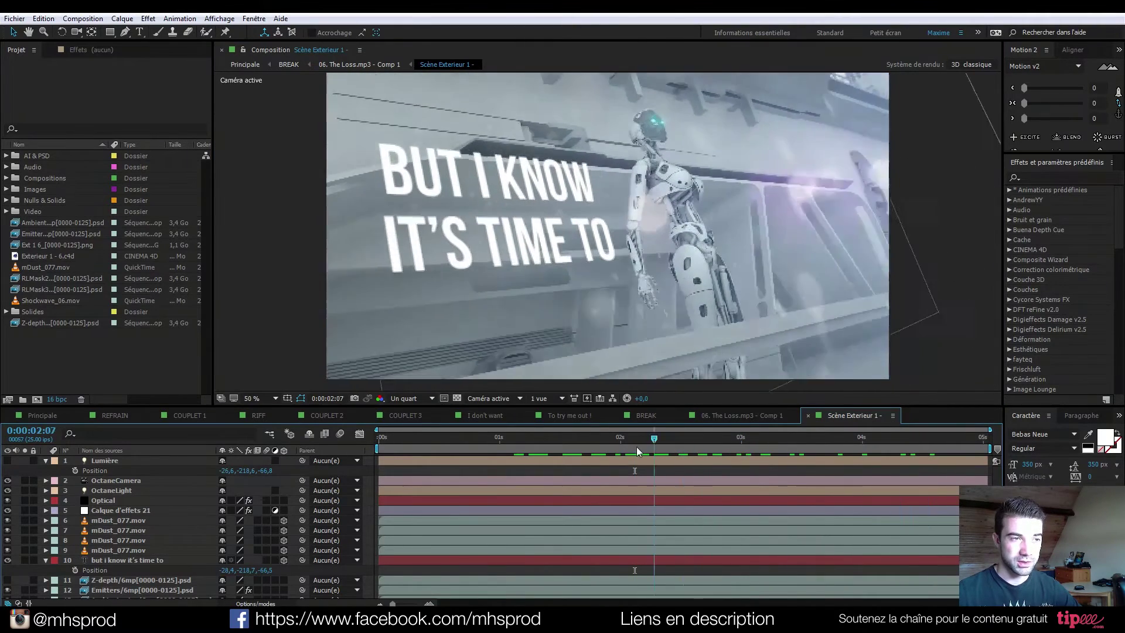
{"action": "left_click", "coordinate": [741, 455]}
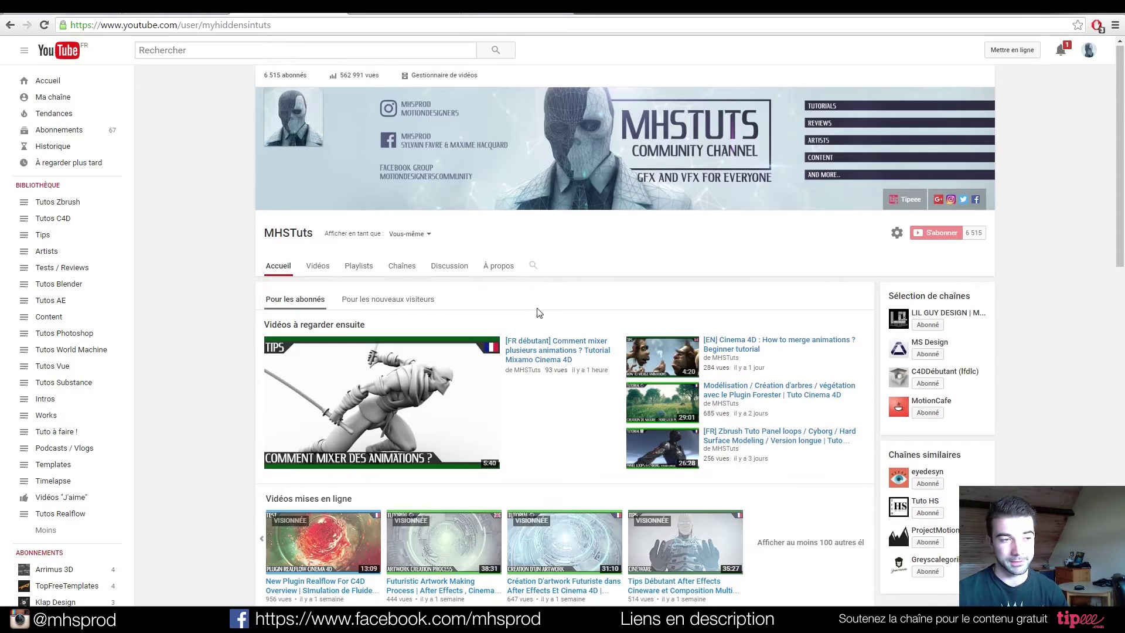
Step: Browse the MHSTuts channel's uploaded-videos row, then scroll back to the top of the page
{"action": "scroll", "coordinate": [539, 312], "scroll_direction": "down", "scroll_amount": 3}
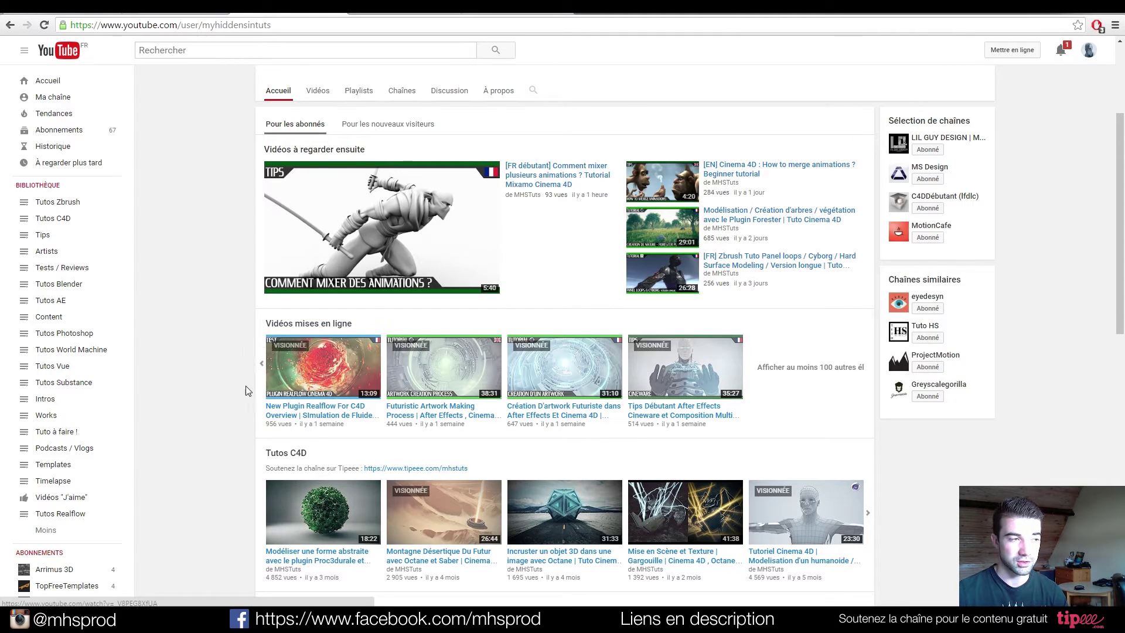
{"action": "left_click", "coordinate": [257, 365]}
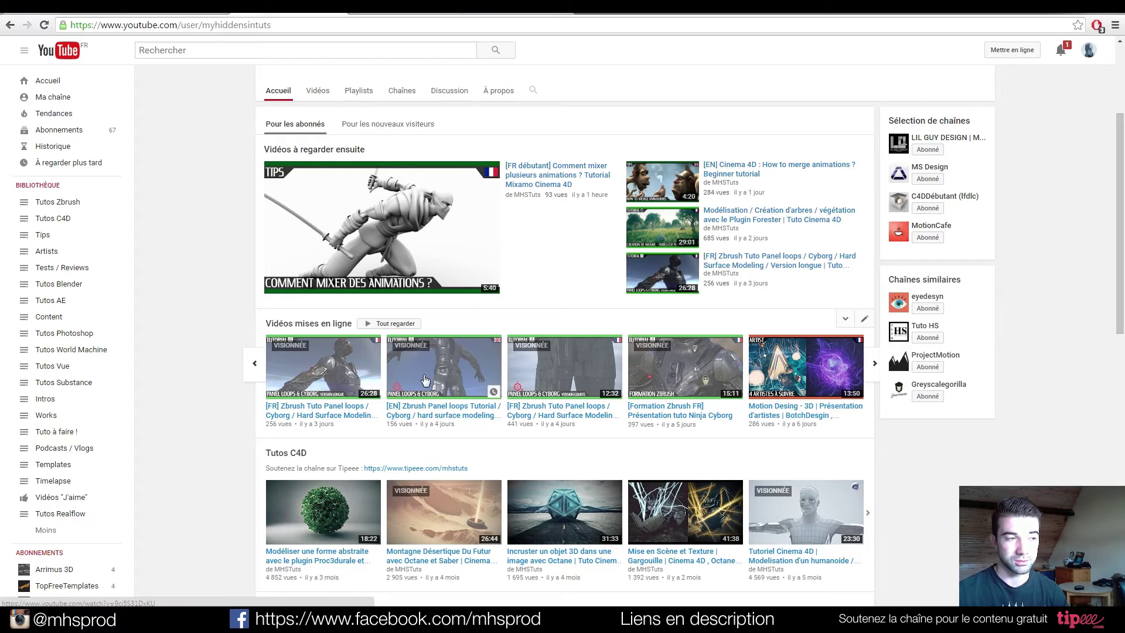
{"action": "left_click", "coordinate": [260, 372]}
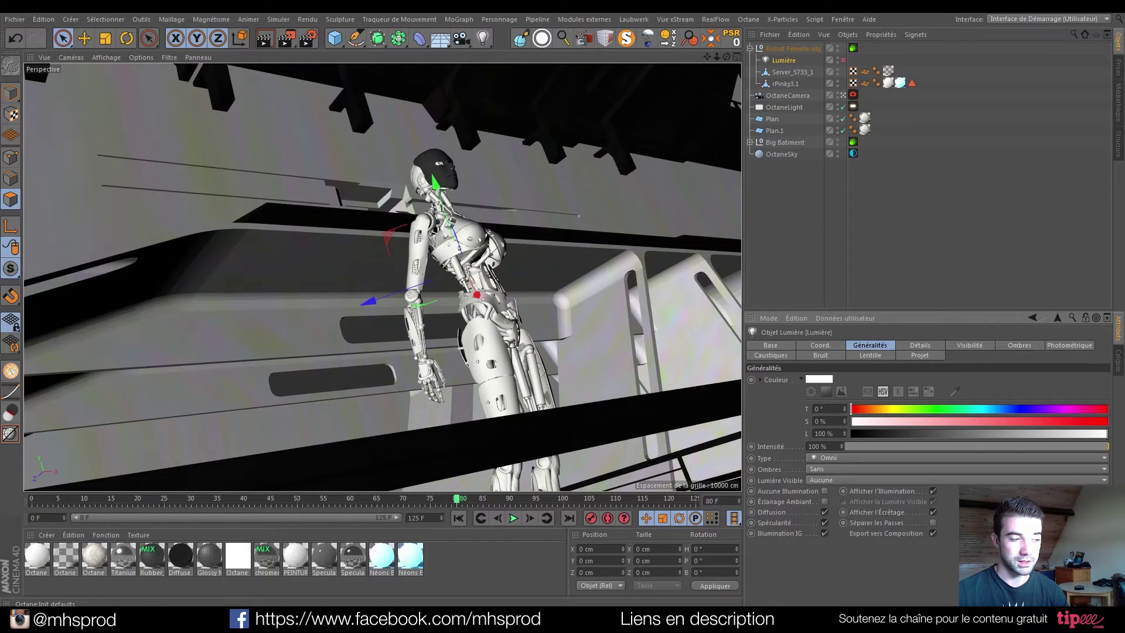
{"action": "left_click", "coordinate": [88, 621]}
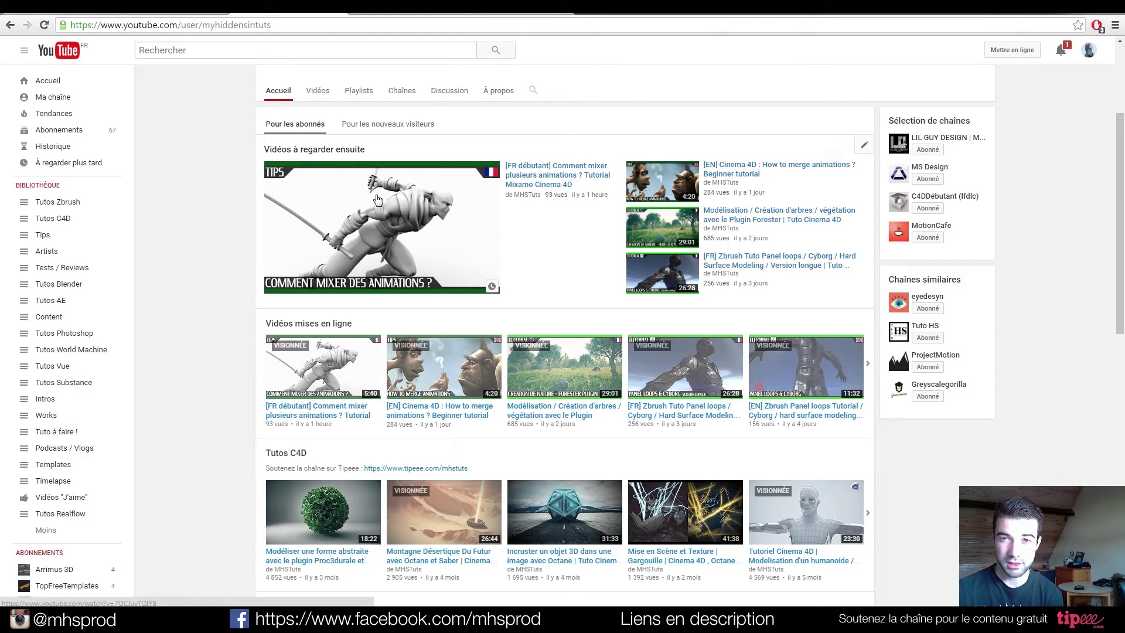
{"action": "scroll", "coordinate": [235, 251], "scroll_direction": "up", "scroll_amount": 1}
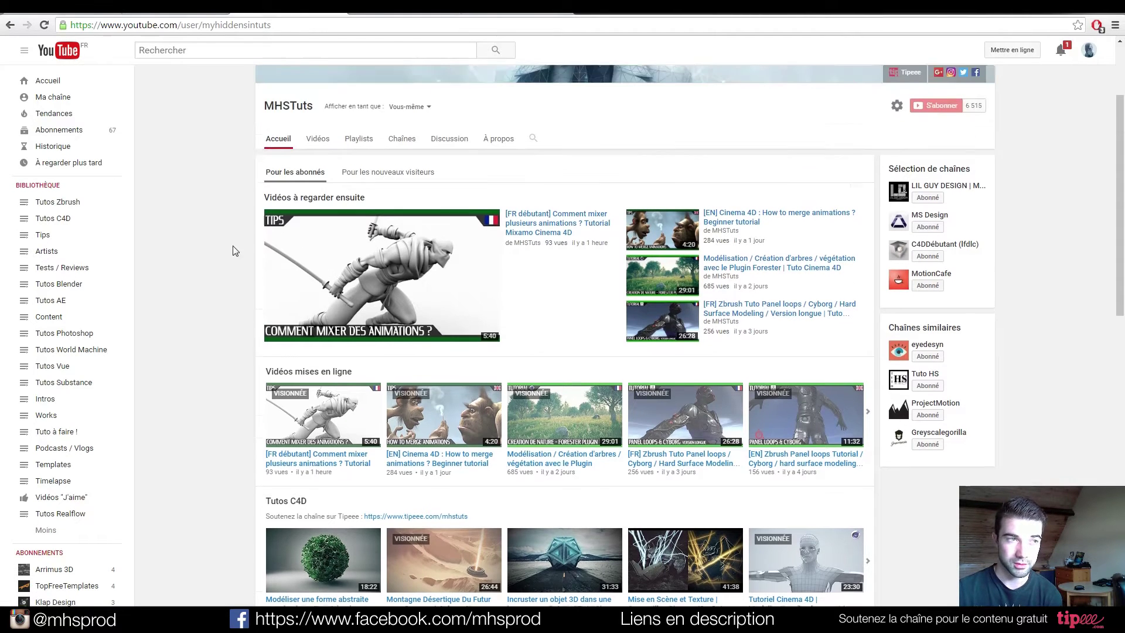
{"action": "scroll", "coordinate": [234, 251], "scroll_direction": "up", "scroll_amount": 1}
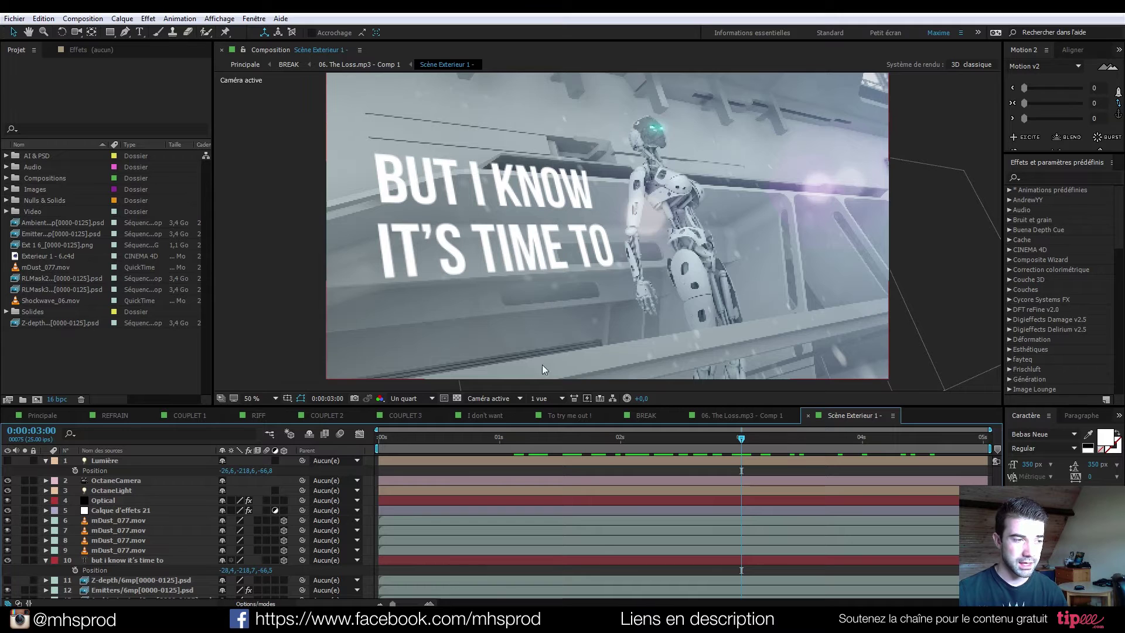
Step: Set viewer resolution to Intégrale, glance at Principale, and return to Scène Exterieur 1
{"action": "left_click", "coordinate": [410, 398]}
{"action": "left_click", "coordinate": [411, 429]}
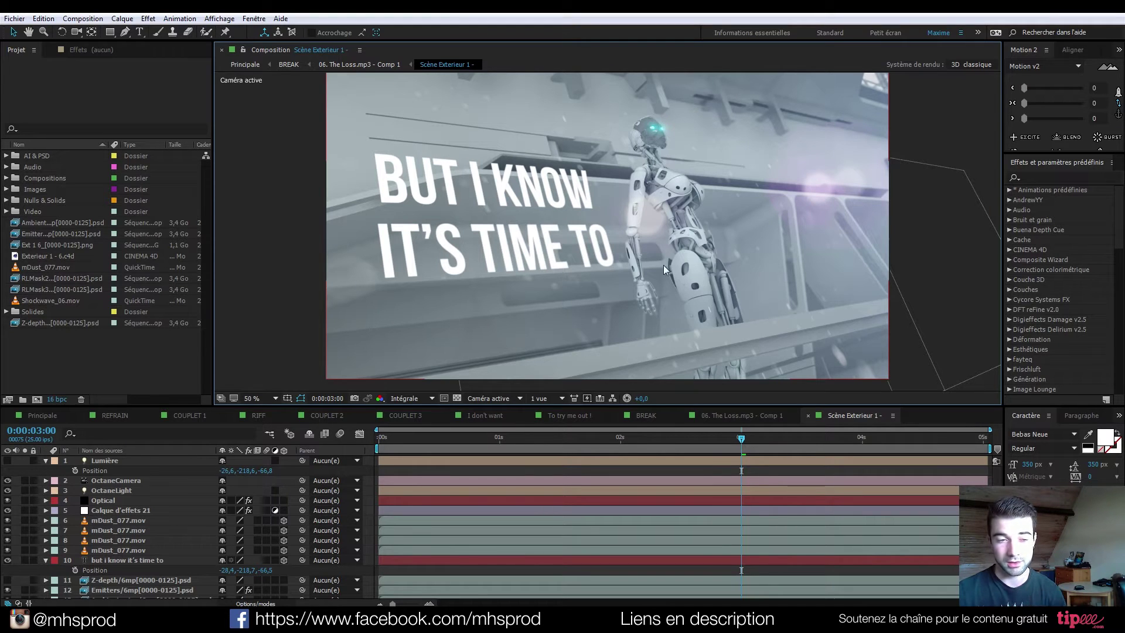
{"action": "scroll", "coordinate": [527, 528], "scroll_direction": "down", "scroll_amount": 4}
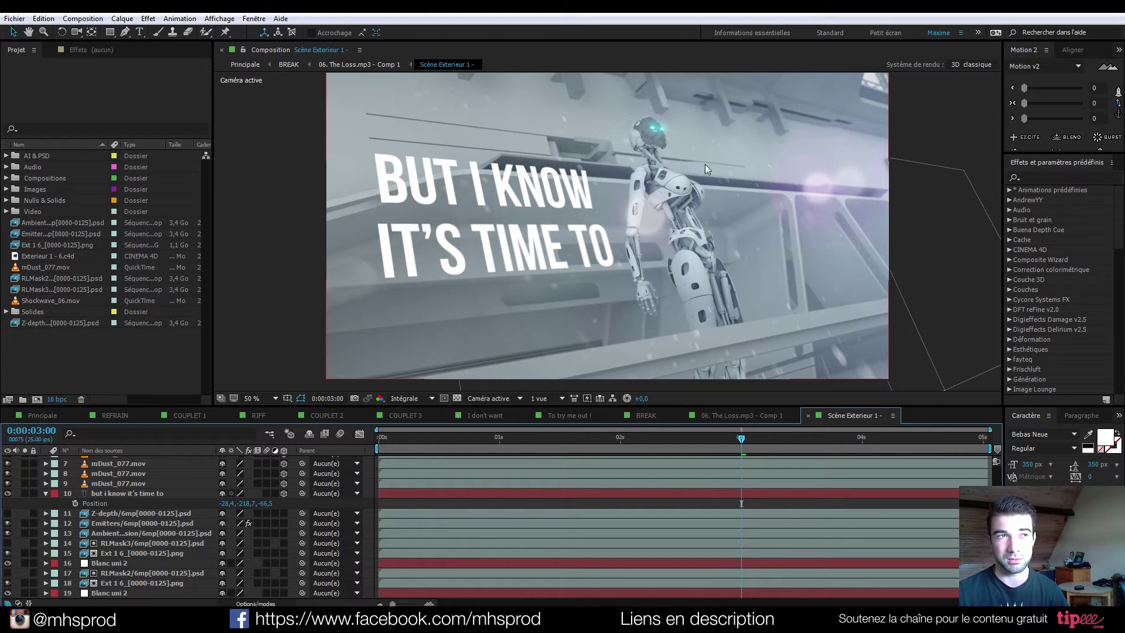
{"action": "left_click", "coordinate": [45, 415]}
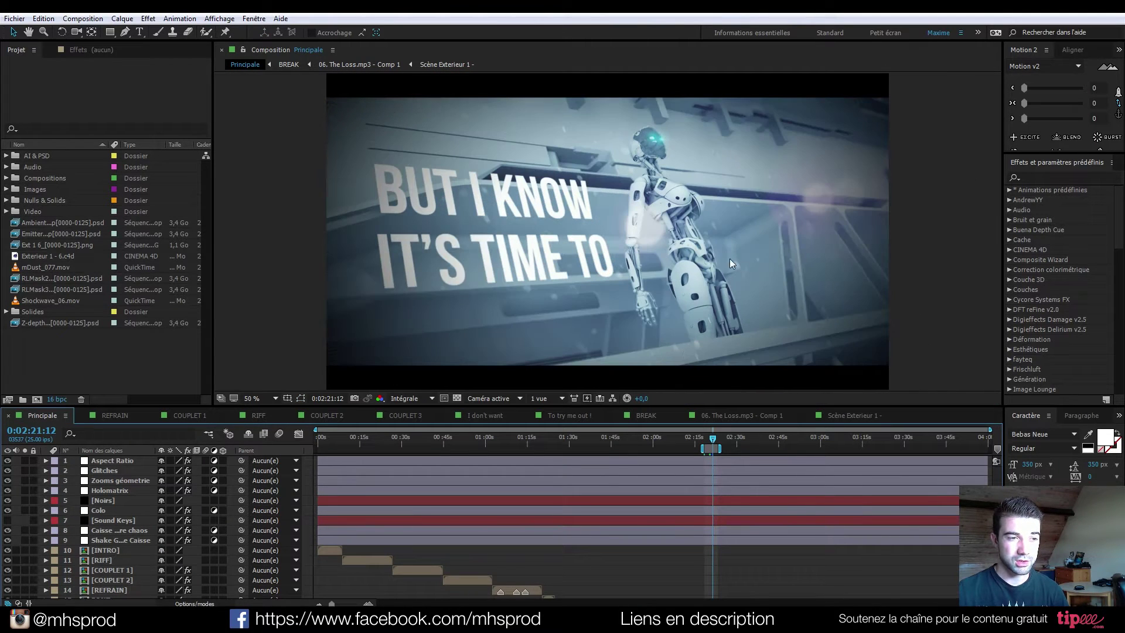
{"action": "left_click", "coordinate": [844, 415]}
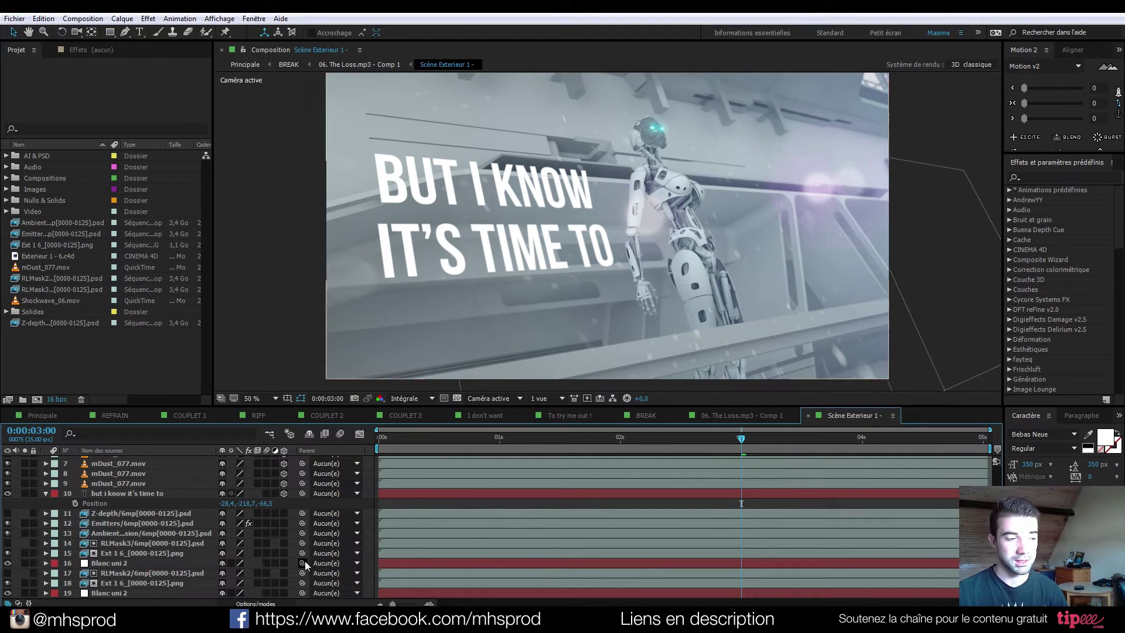
{"action": "key", "text": "alt+Tab"}
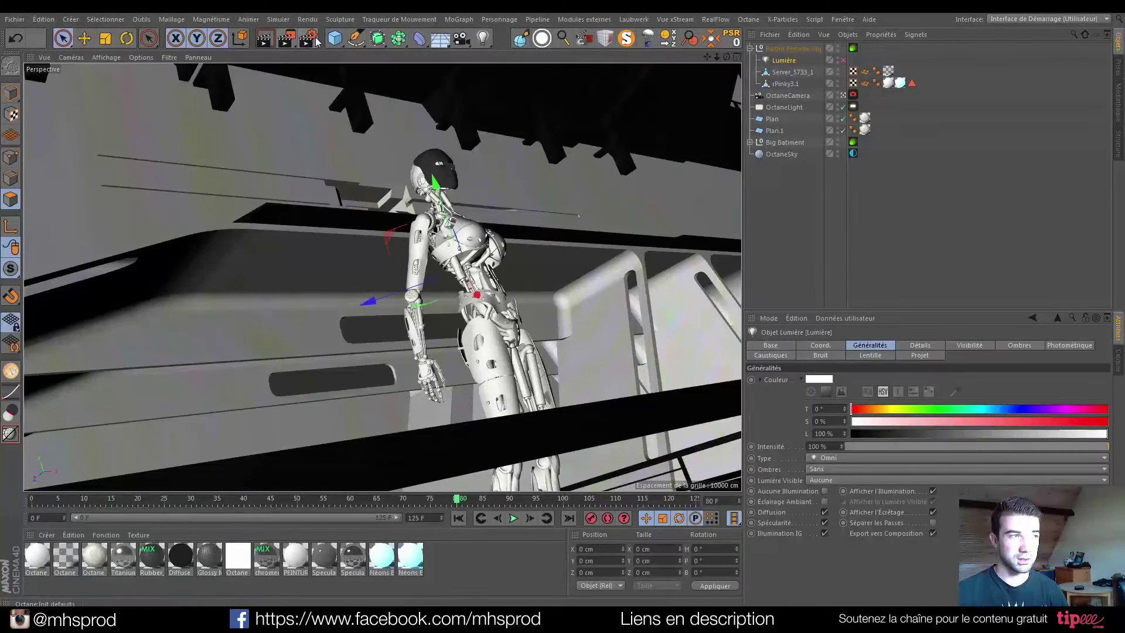
{"action": "left_click", "coordinate": [307, 39]}
{"action": "left_click", "coordinate": [124, 130]}
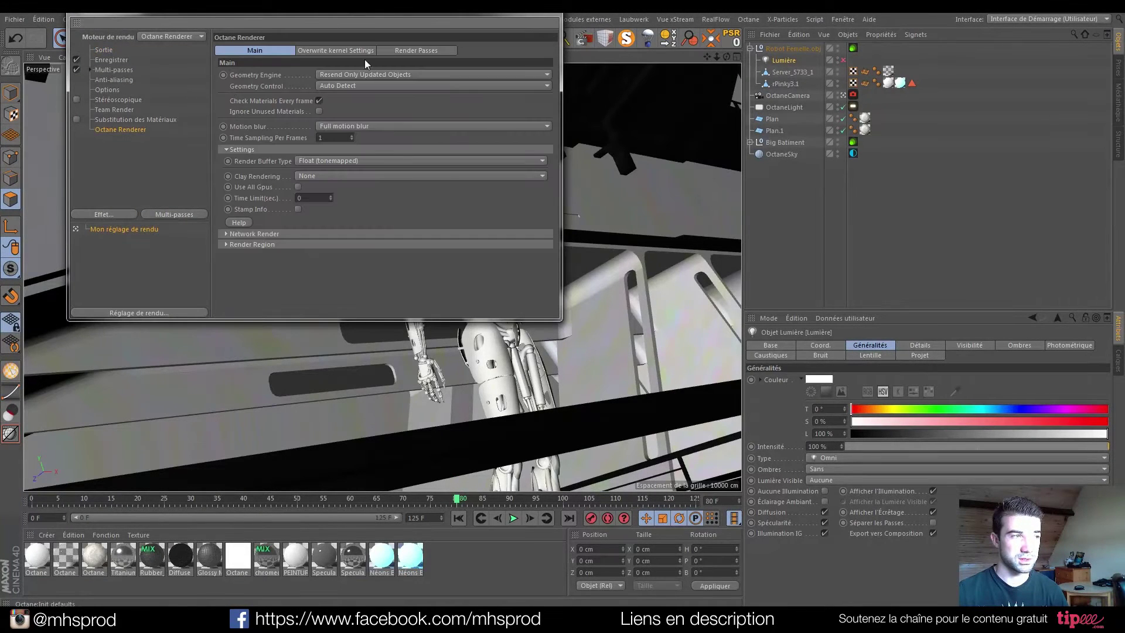
{"action": "left_click", "coordinate": [403, 51]}
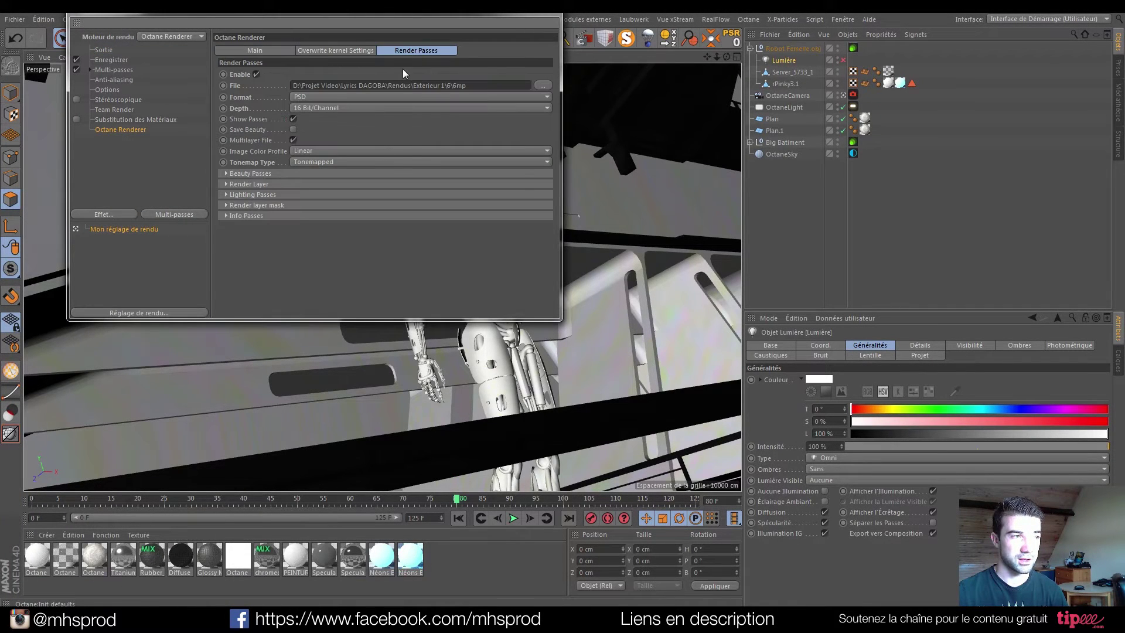
{"action": "left_click", "coordinate": [227, 173]}
{"action": "left_click", "coordinate": [227, 174]}
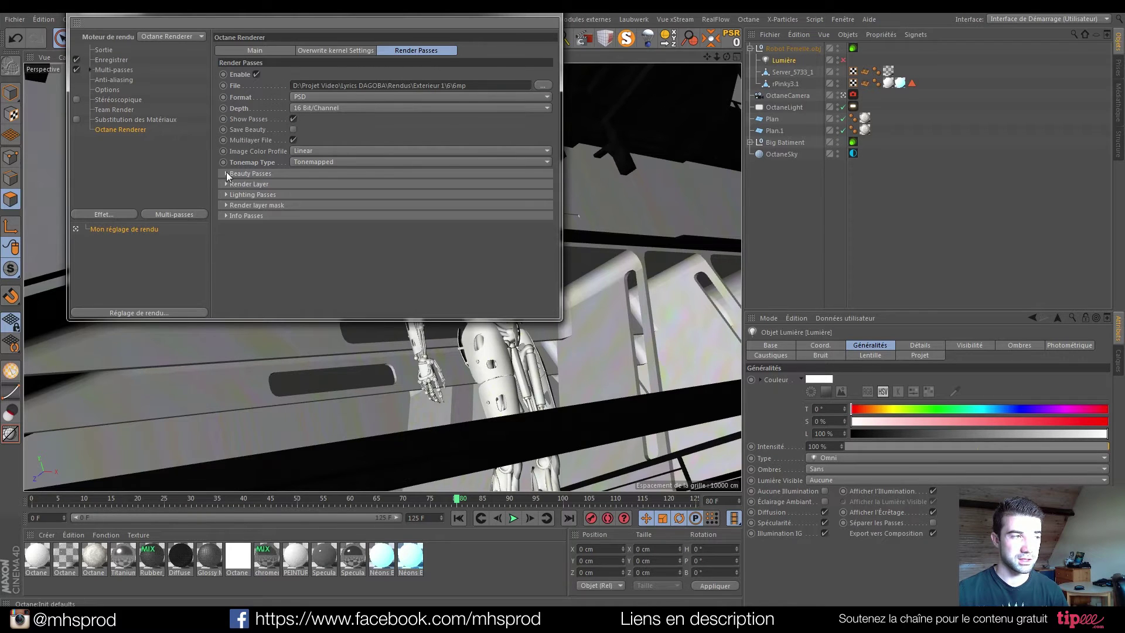
{"action": "left_click", "coordinate": [554, 19]}
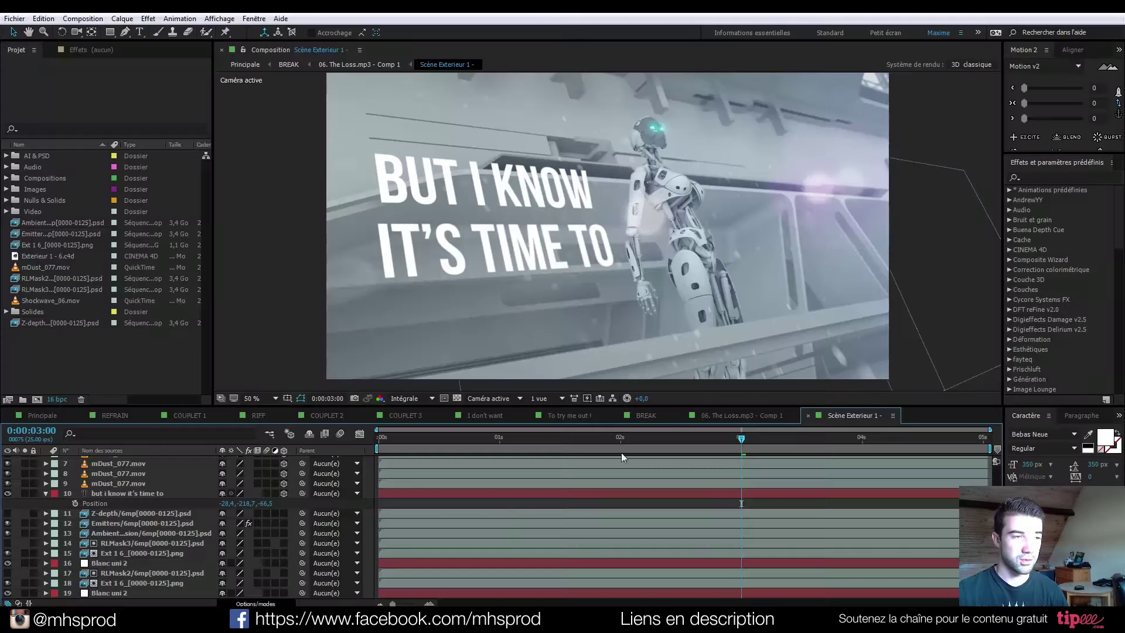
Step: Solo layers 18 and 15 in turn to inspect the robot mask and robot, then unsolo
{"action": "left_click", "coordinate": [25, 583]}
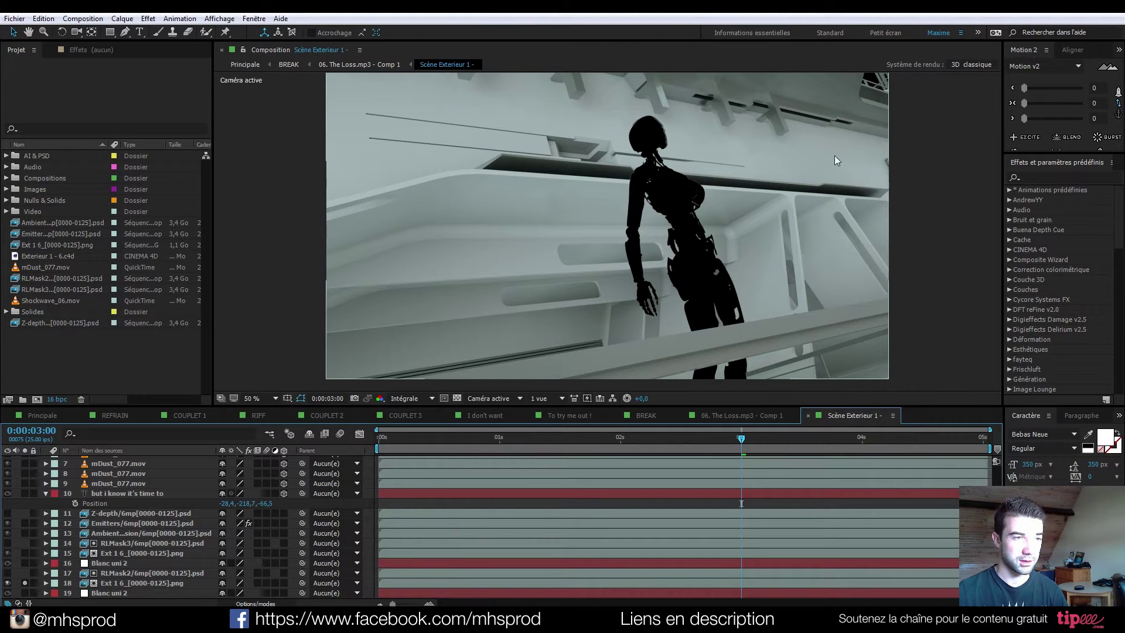
{"action": "left_click", "coordinate": [457, 398]}
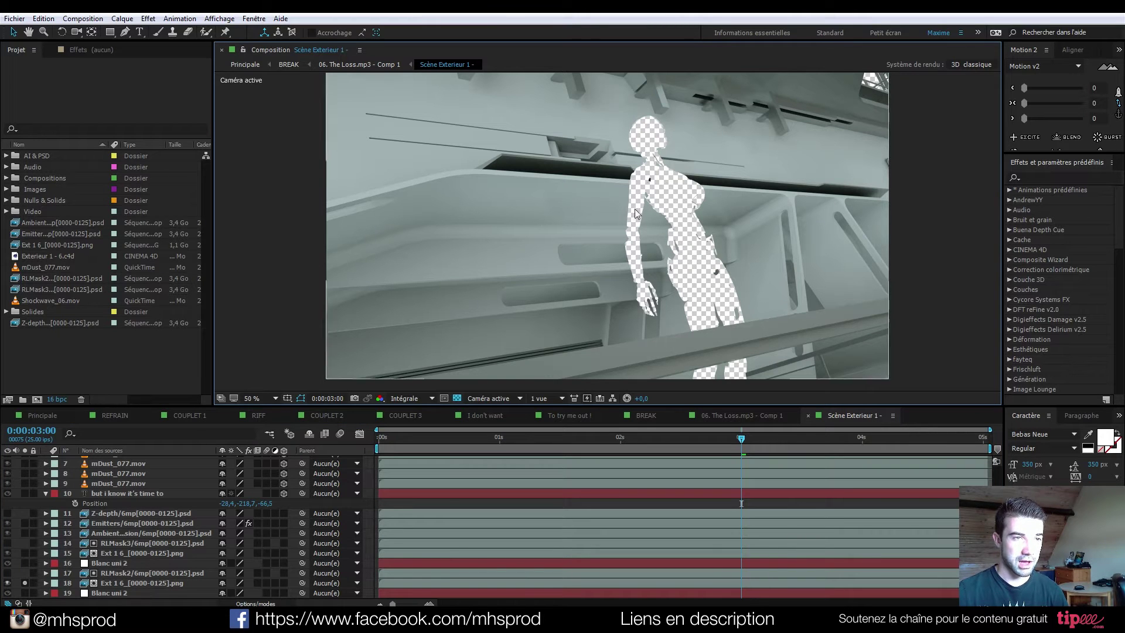
{"action": "left_click", "coordinate": [454, 399]}
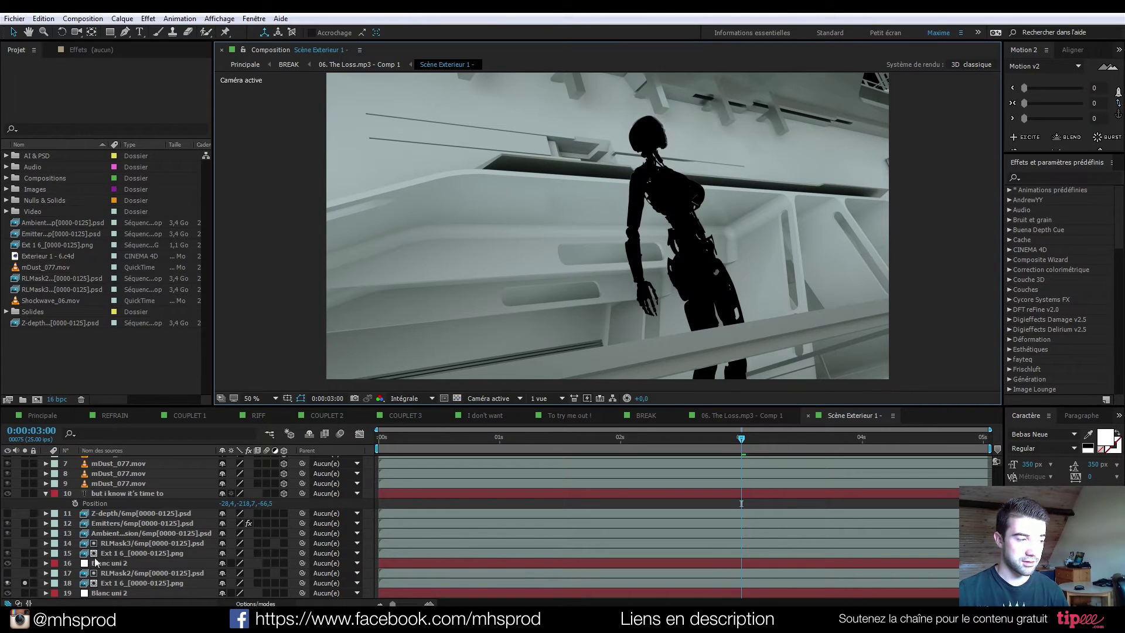
{"action": "left_click", "coordinate": [26, 582]}
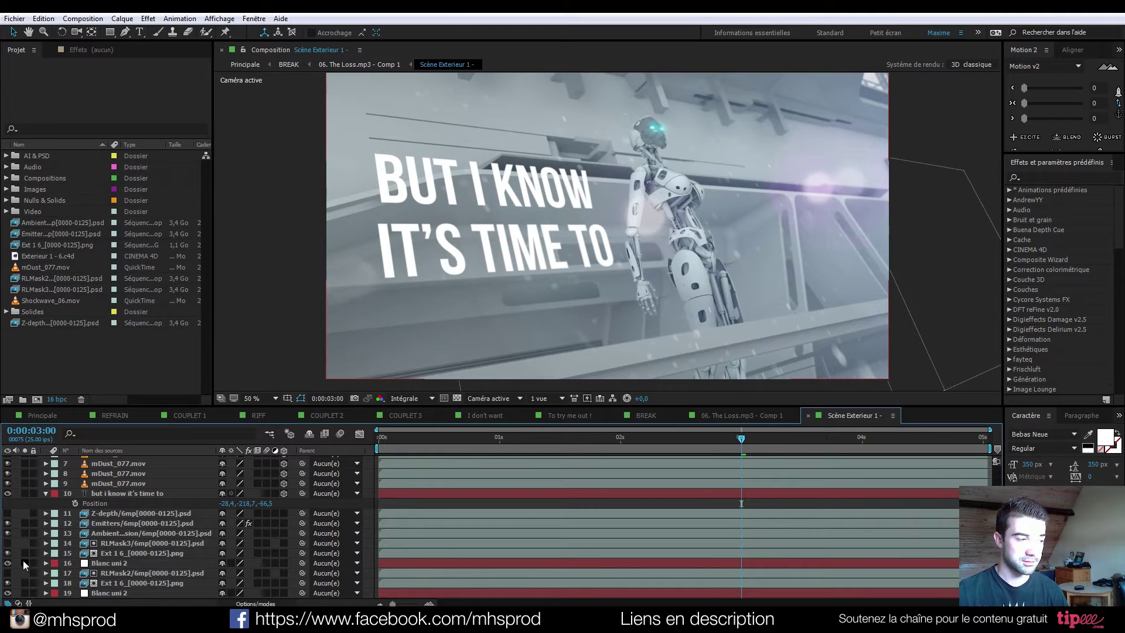
{"action": "left_click", "coordinate": [25, 553]}
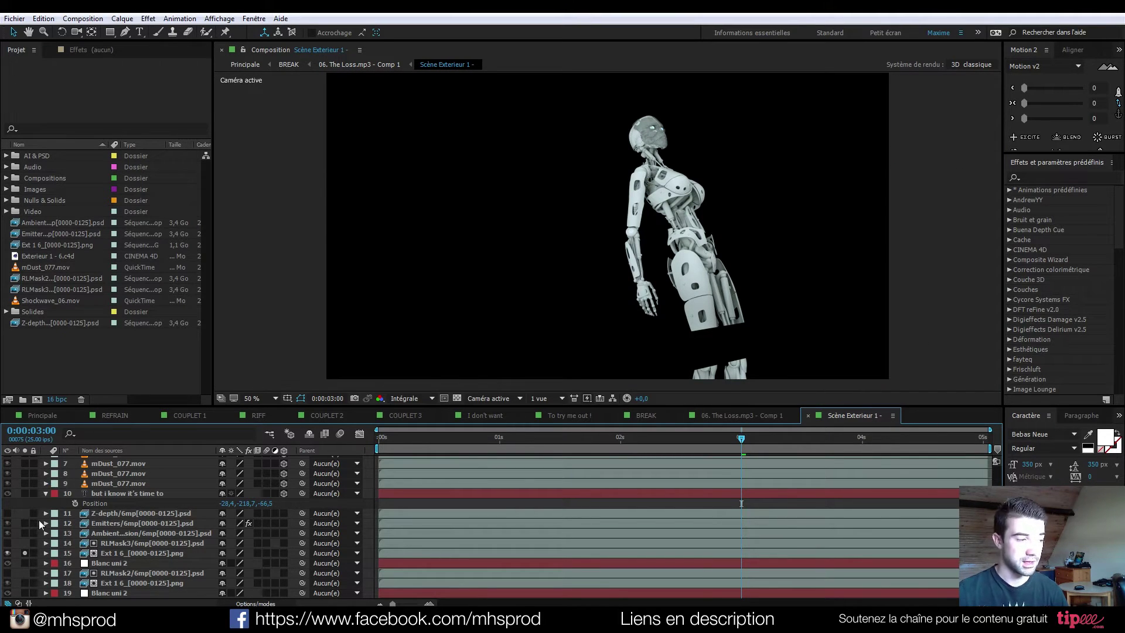
{"action": "left_click", "coordinate": [25, 553]}
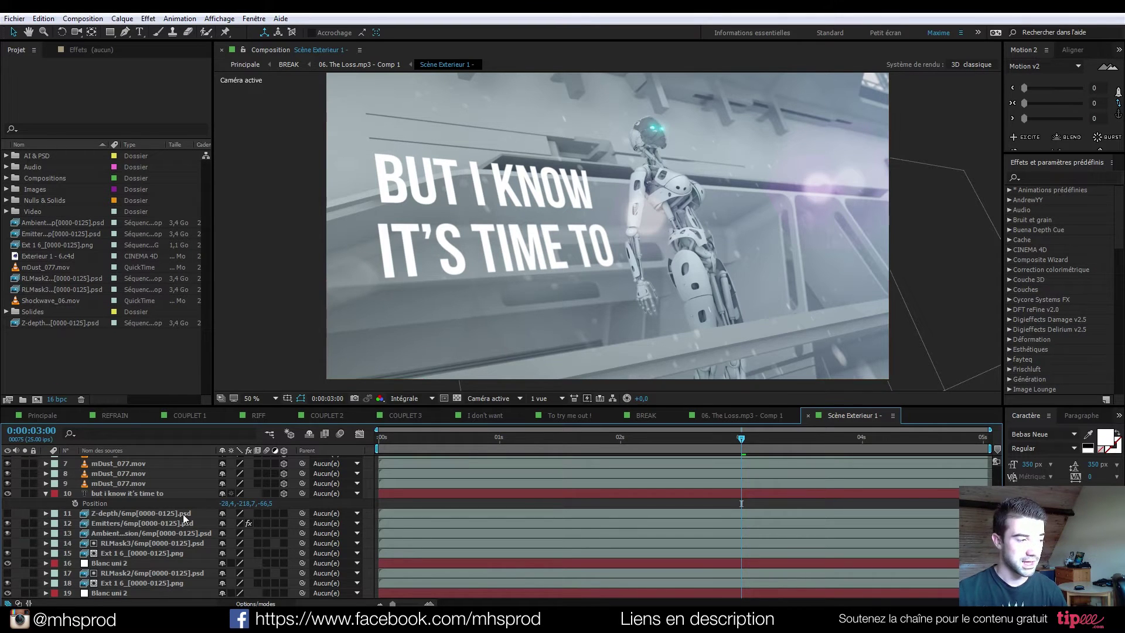
Step: Solo and unsolo the Ambient occlusion and Emitters passes to inspect each one
{"action": "left_click", "coordinate": [100, 535]}
{"action": "left_click", "coordinate": [24, 534]}
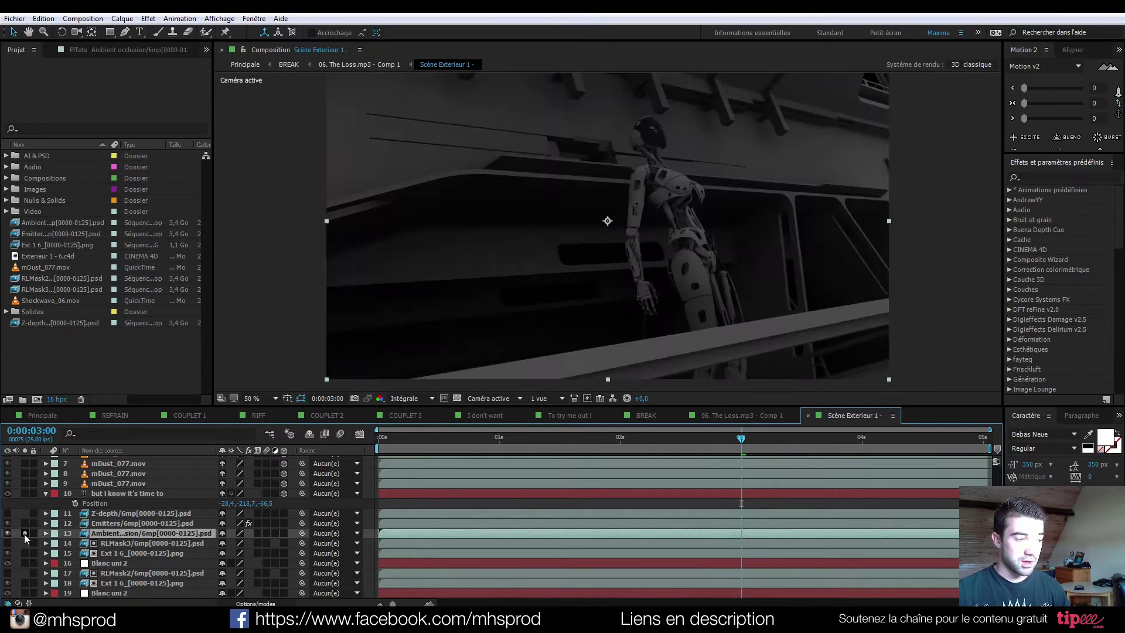
{"action": "left_click", "coordinate": [24, 533]}
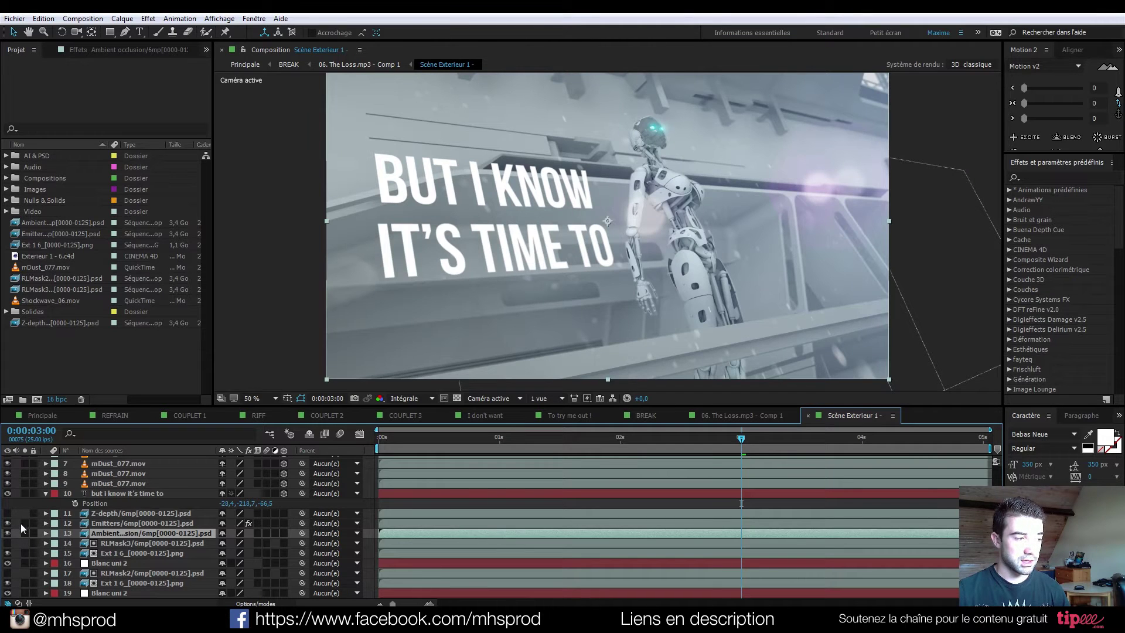
{"action": "left_click", "coordinate": [23, 523]}
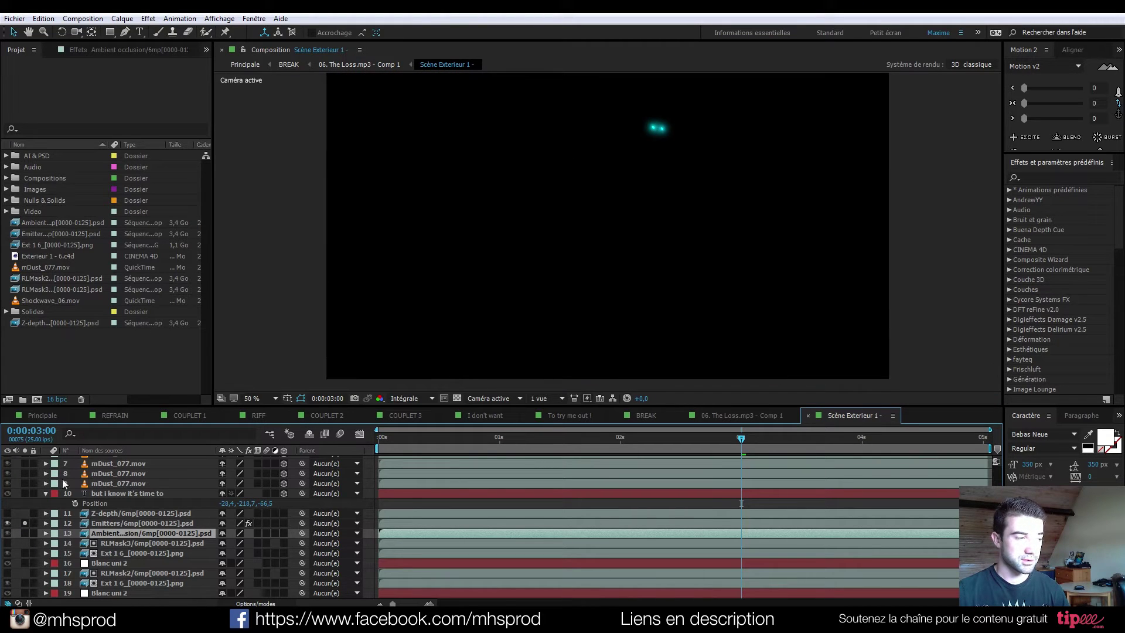
{"action": "left_click", "coordinate": [24, 523]}
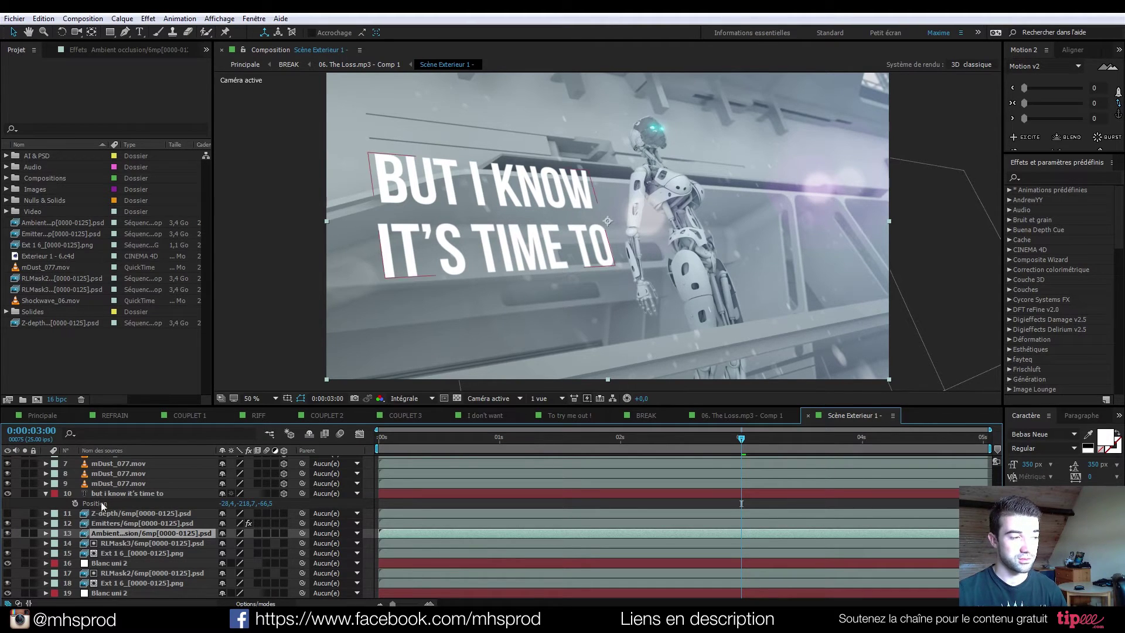
Step: Inspect the Z-depth, Calque d'effets 21, mDust_077.mov and OctaneCamera layers in the timeline
{"action": "left_click", "coordinate": [108, 514]}
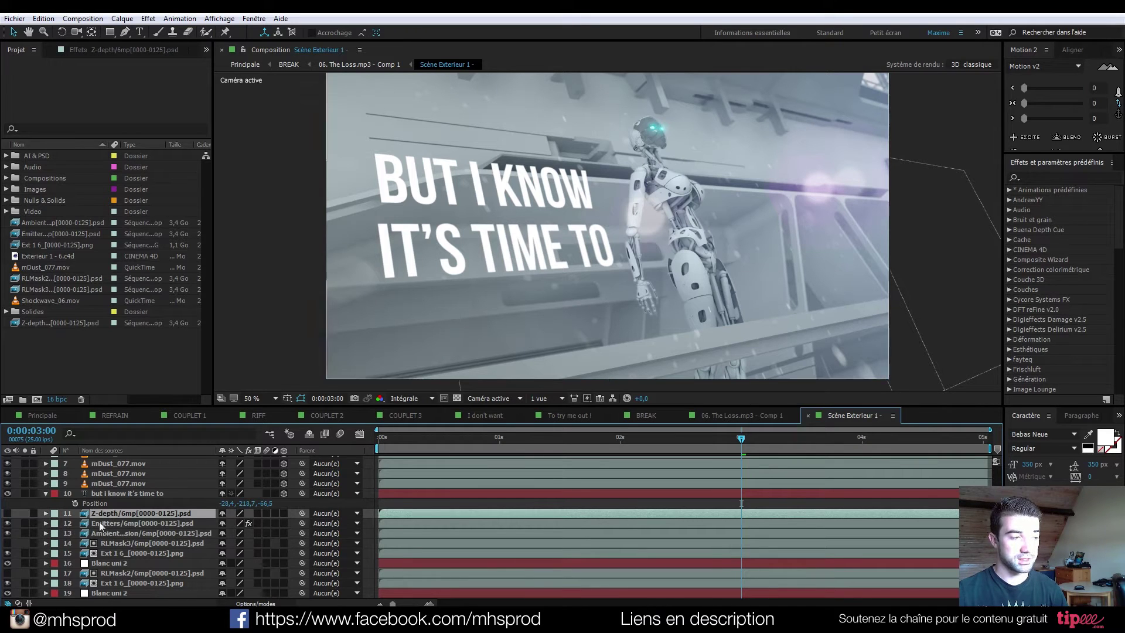
{"action": "scroll", "coordinate": [114, 487], "scroll_direction": "up", "scroll_amount": 3}
{"action": "scroll", "coordinate": [114, 486], "scroll_direction": "up", "scroll_amount": 1}
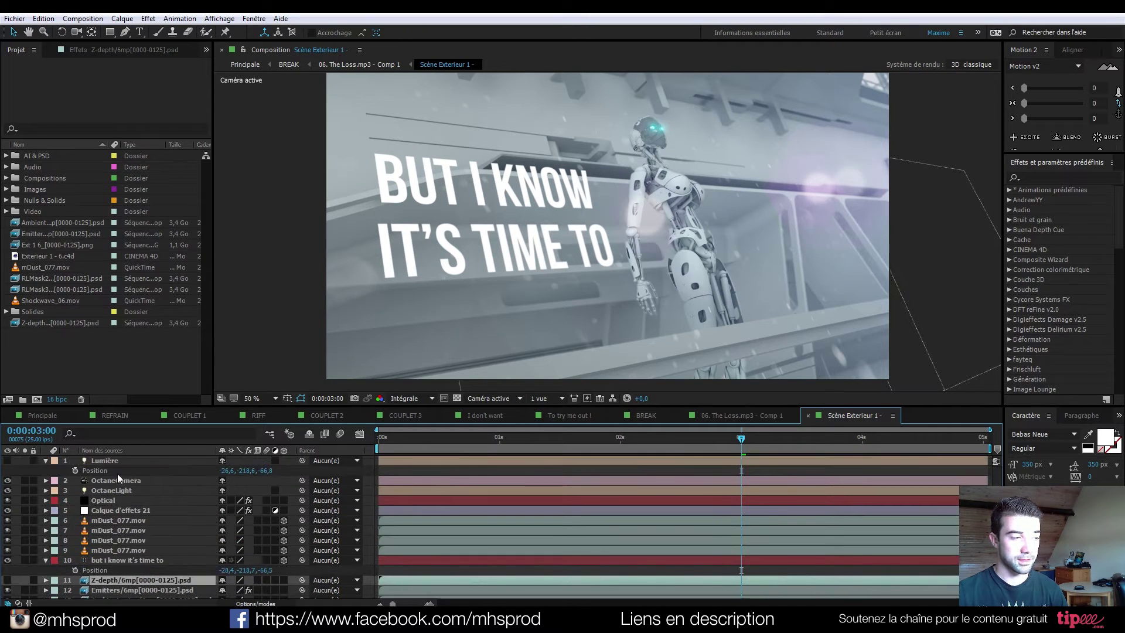
{"action": "left_click", "coordinate": [118, 510]}
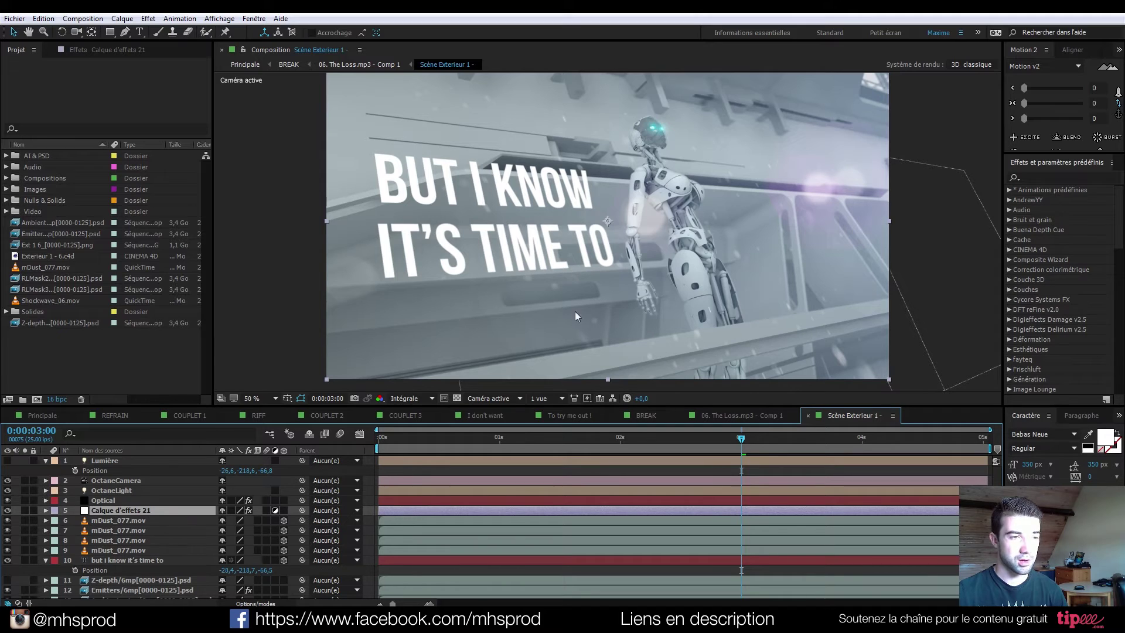
{"action": "left_click", "coordinate": [115, 522]}
{"action": "left_click", "coordinate": [117, 531]}
{"action": "left_click", "coordinate": [119, 541]}
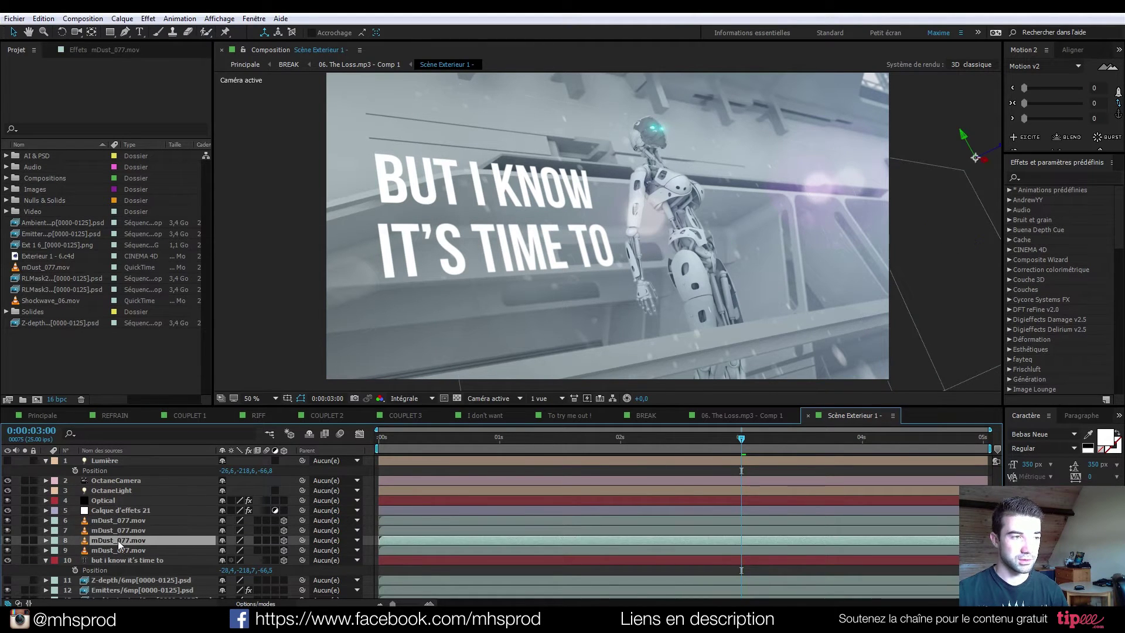
{"action": "left_click", "coordinate": [122, 550]}
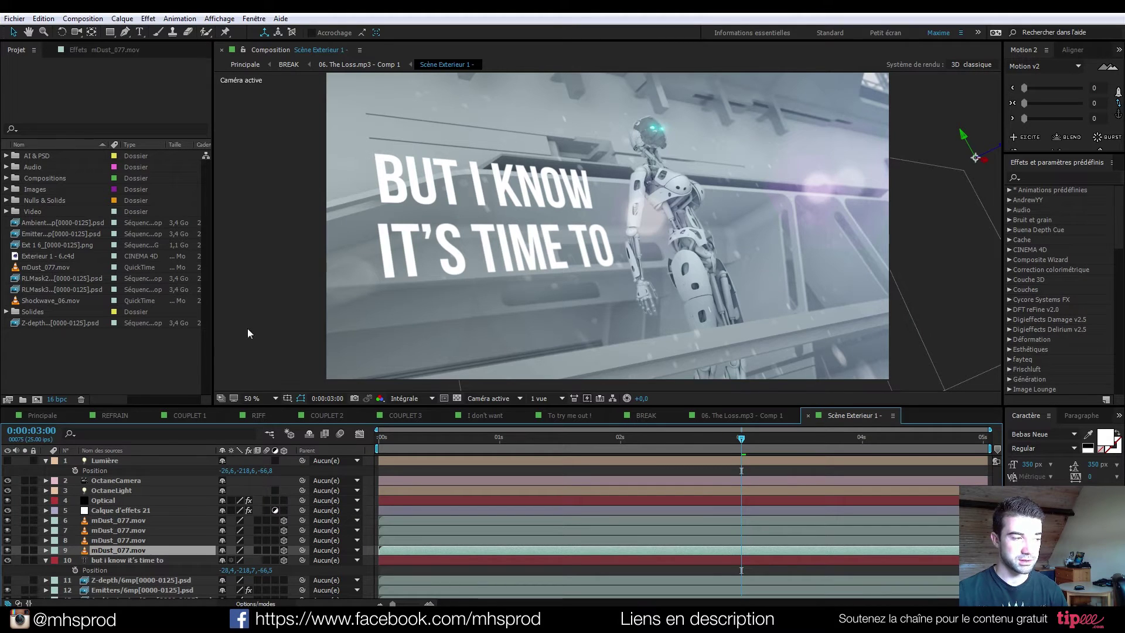
{"action": "left_click", "coordinate": [120, 482]}
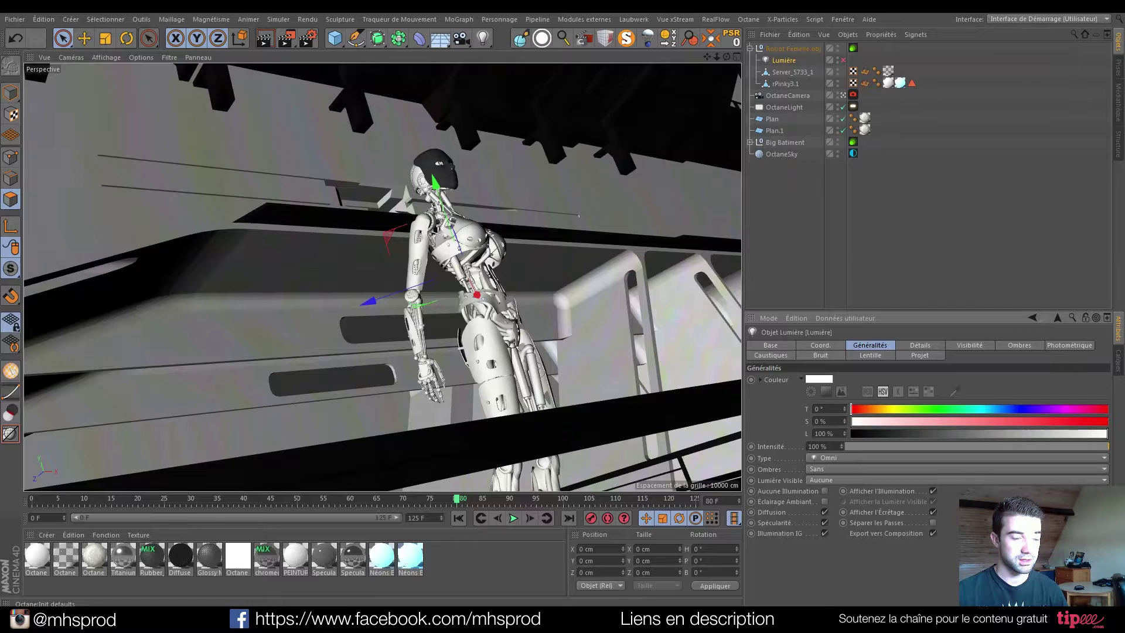
Step: In Cinema 4D, show the OctaneCamera's settings and collapse the Robot Femelle.obj hierarchy
{"action": "key", "text": "alt+Tab"}
{"action": "left_click", "coordinate": [782, 95]}
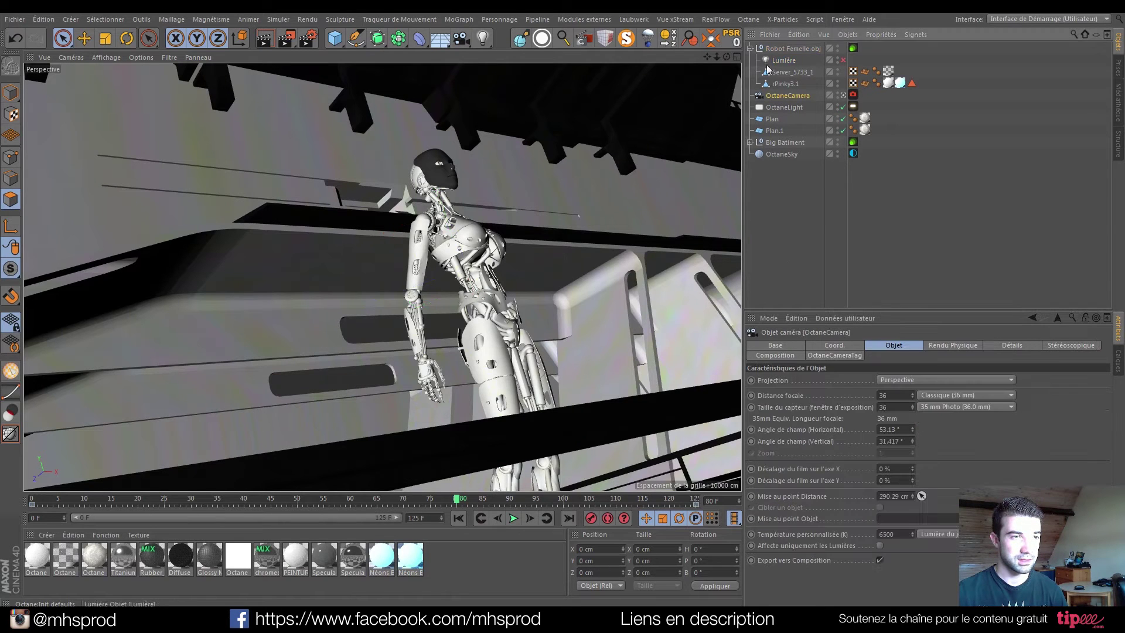
{"action": "left_click", "coordinate": [751, 48]}
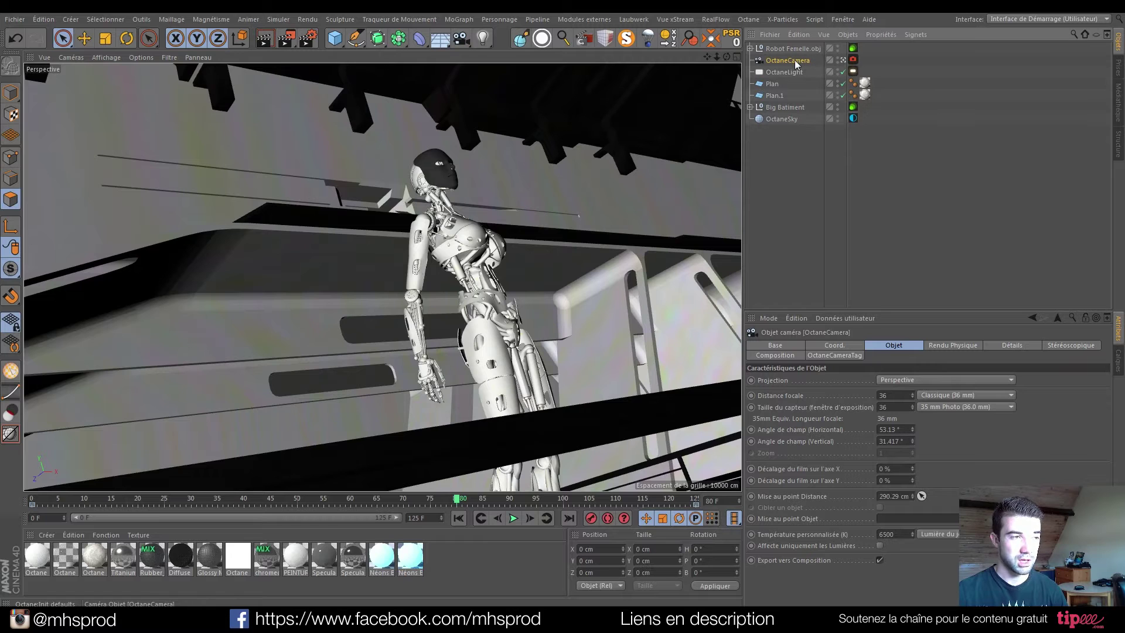
Step: Add Exterieur 1 - 6.c4d as a layer, try Extraire, delete it, and move to 0:00:04:03
{"action": "key", "text": "alt+Tab"}
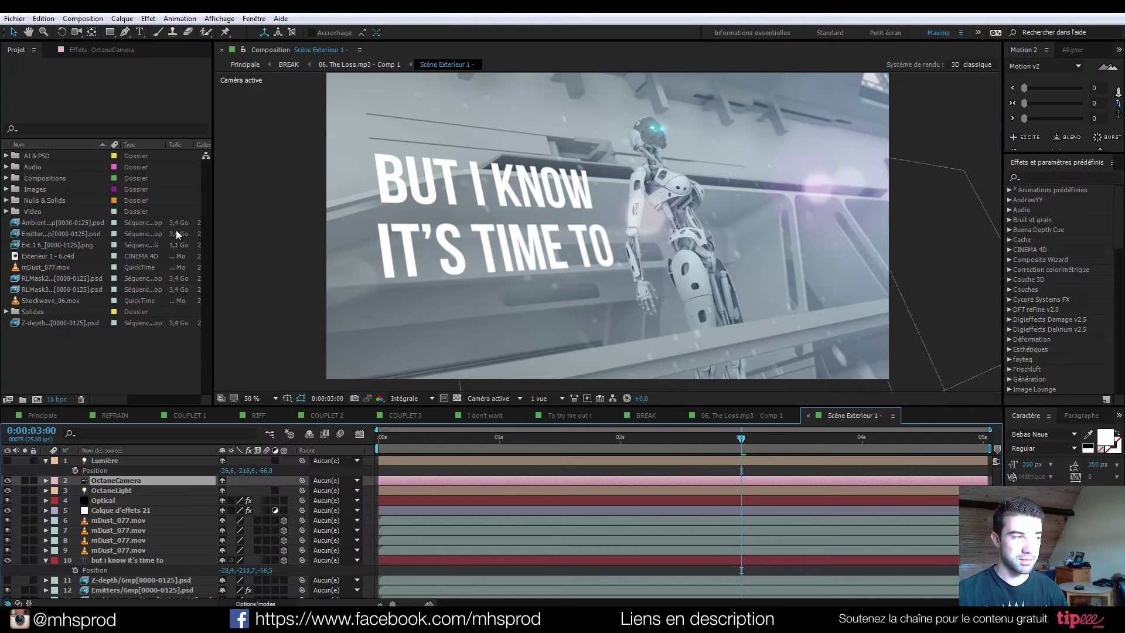
{"action": "left_click", "coordinate": [25, 259]}
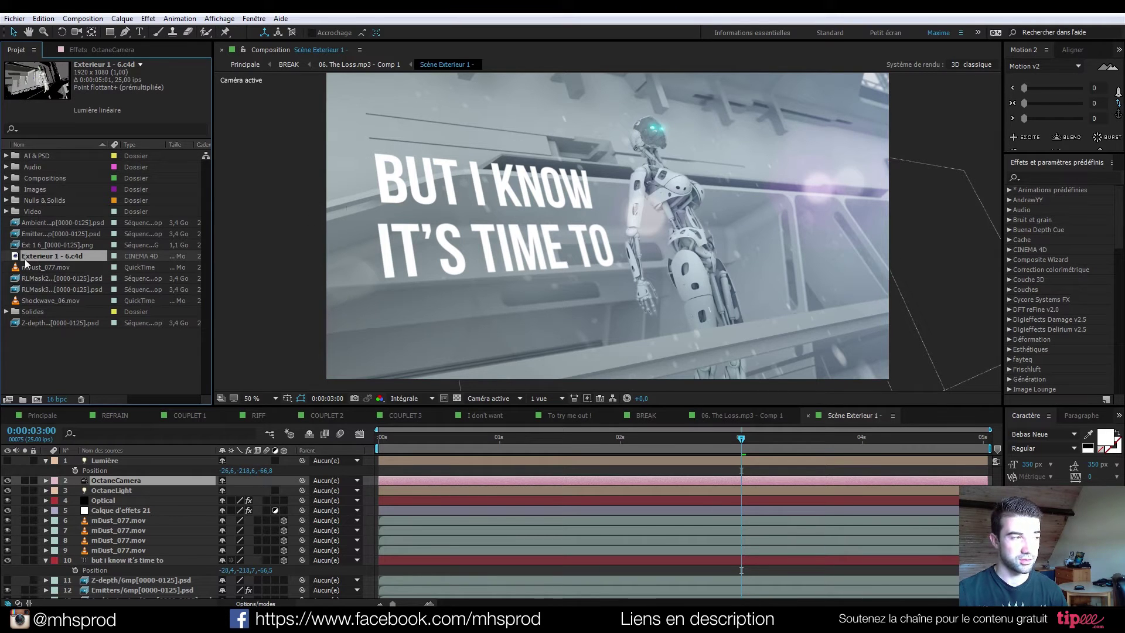
{"action": "left_click_drag", "start_coordinate": [35, 263], "coordinate": [164, 462]}
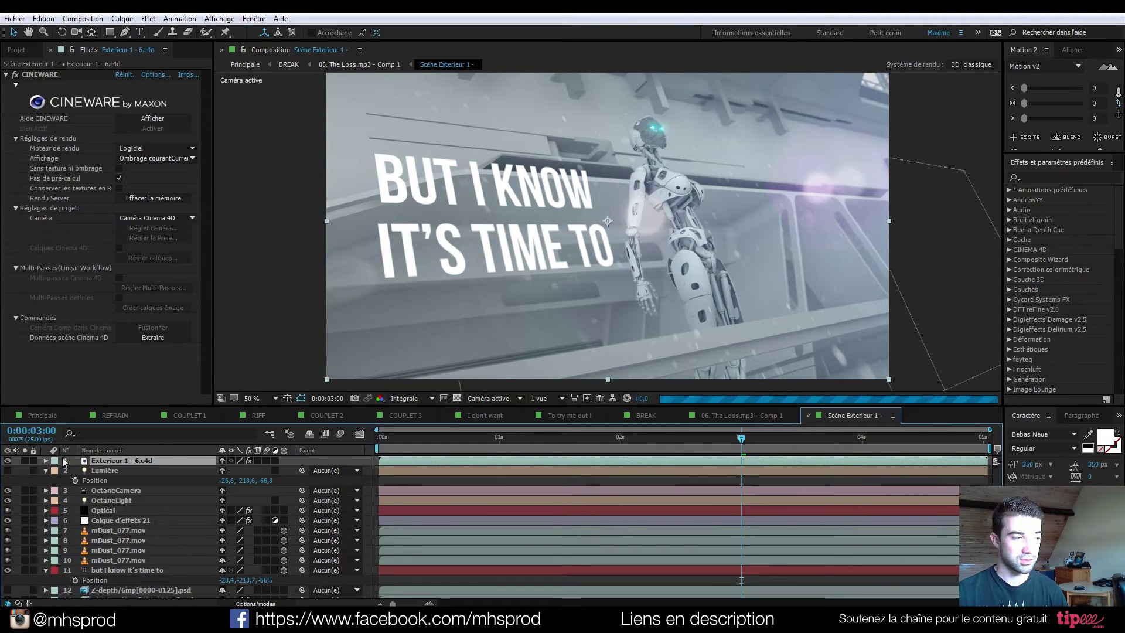
{"action": "left_click", "coordinate": [8, 461]}
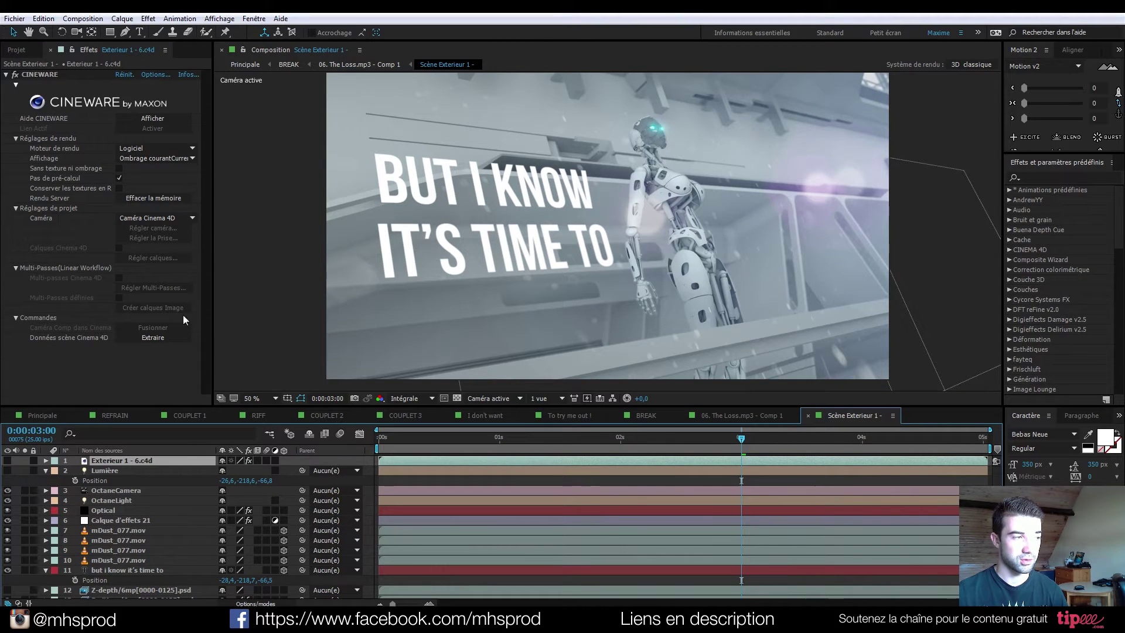
{"action": "left_click", "coordinate": [158, 339]}
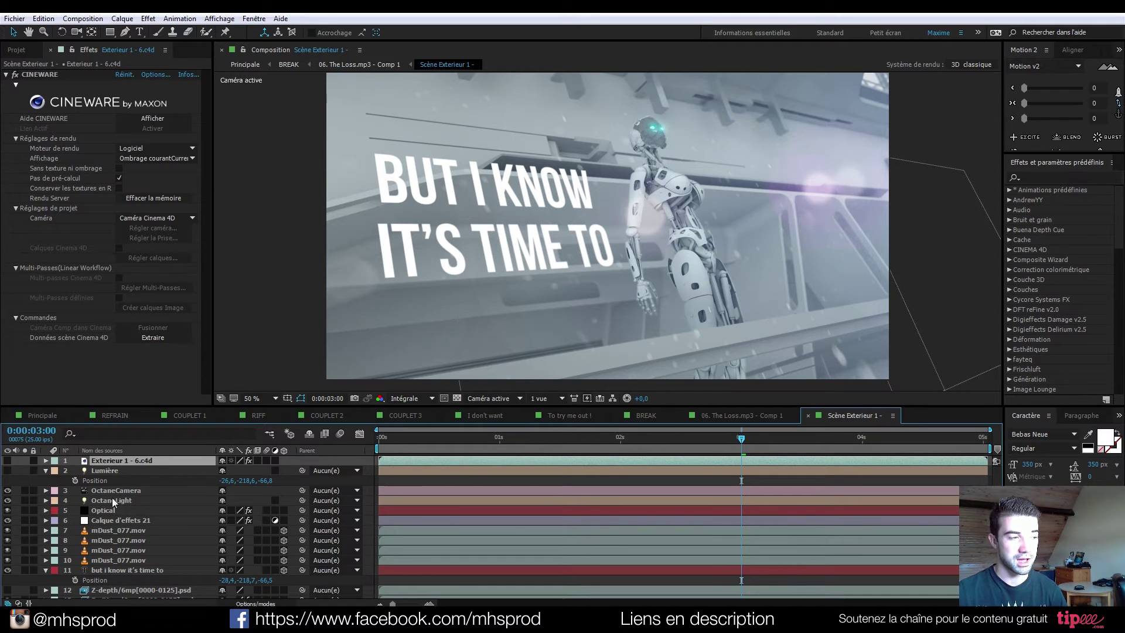
{"action": "key", "text": "Delete"}
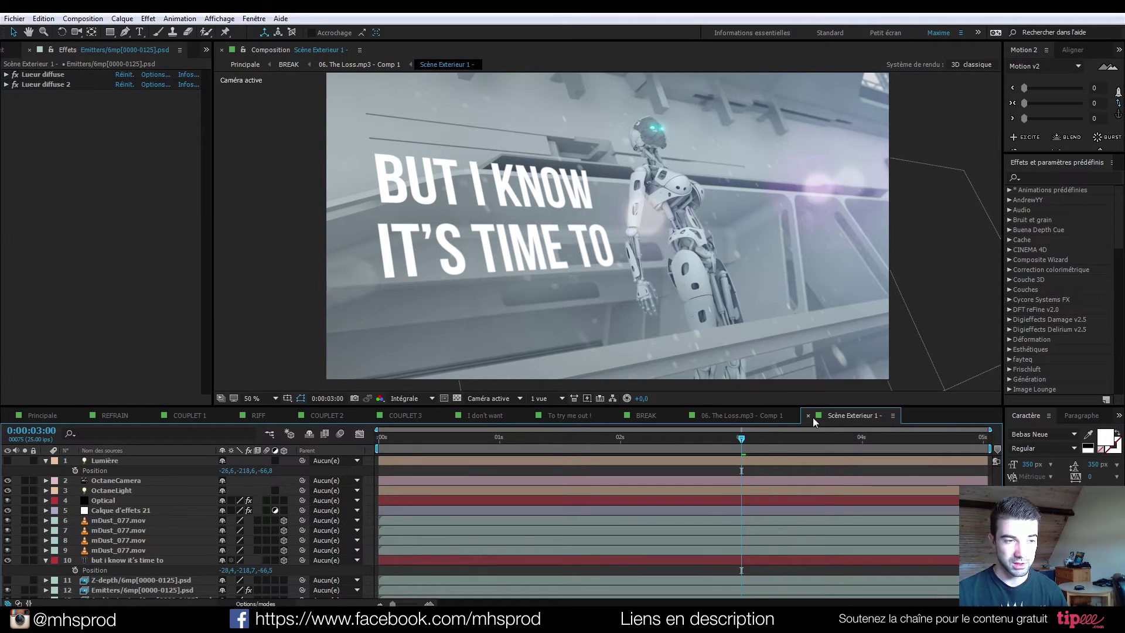
{"action": "left_click_drag", "start_coordinate": [741, 445], "coordinate": [799, 451]}
Step: Lower the viewer resolution to one quarter and scrub back through the camera move
{"action": "left_click", "coordinate": [417, 398]}
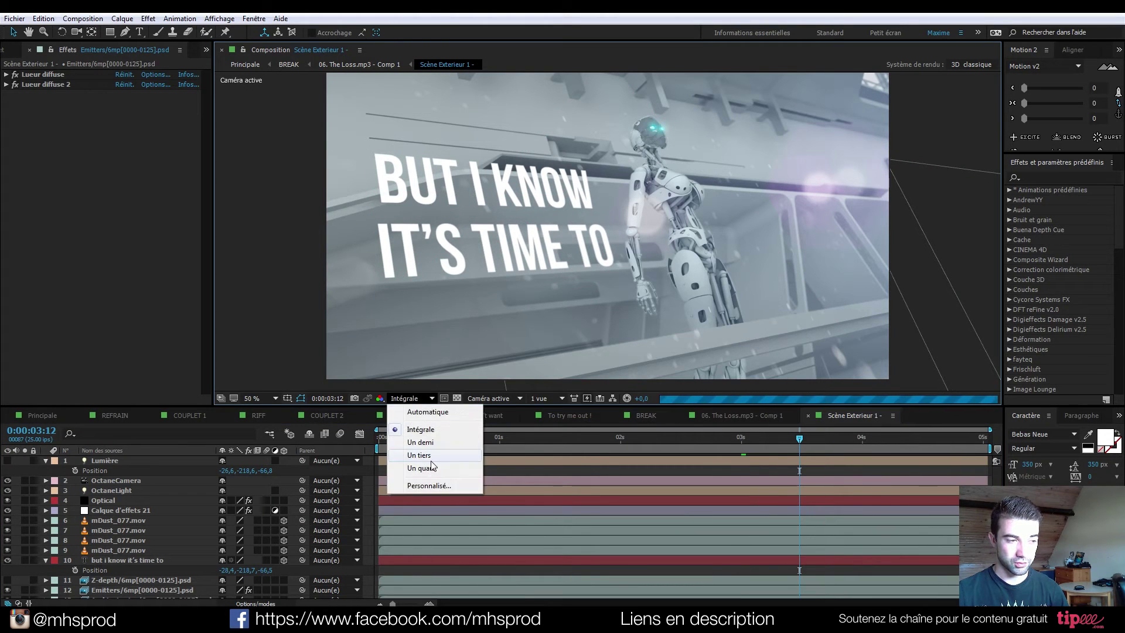
{"action": "left_click", "coordinate": [431, 458]}
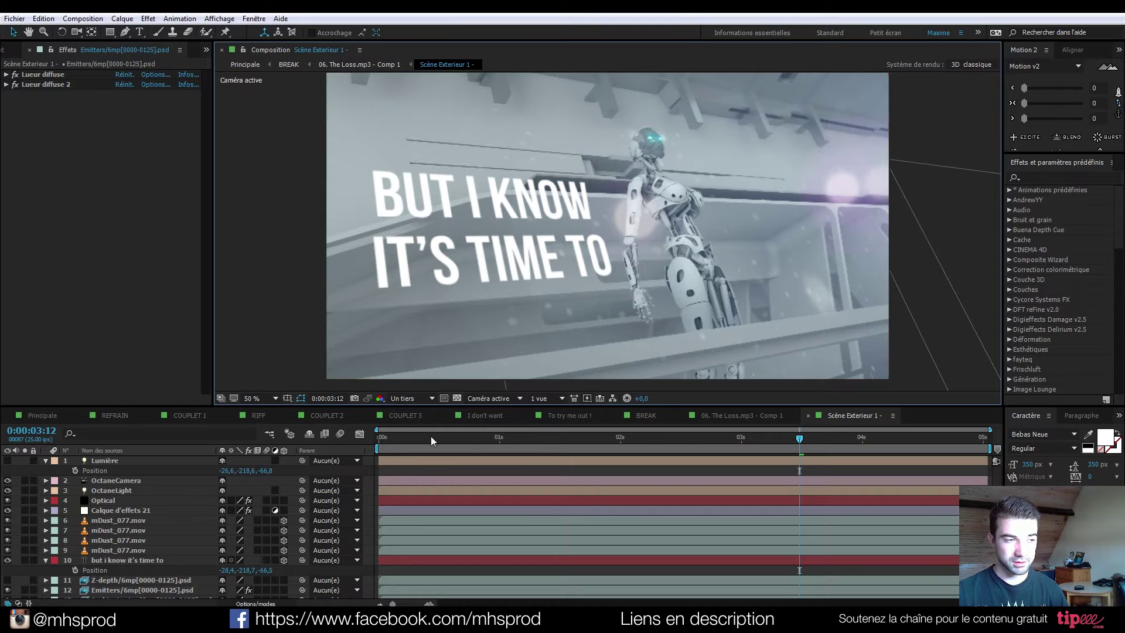
{"action": "left_click", "coordinate": [410, 398]}
{"action": "left_click", "coordinate": [421, 468]}
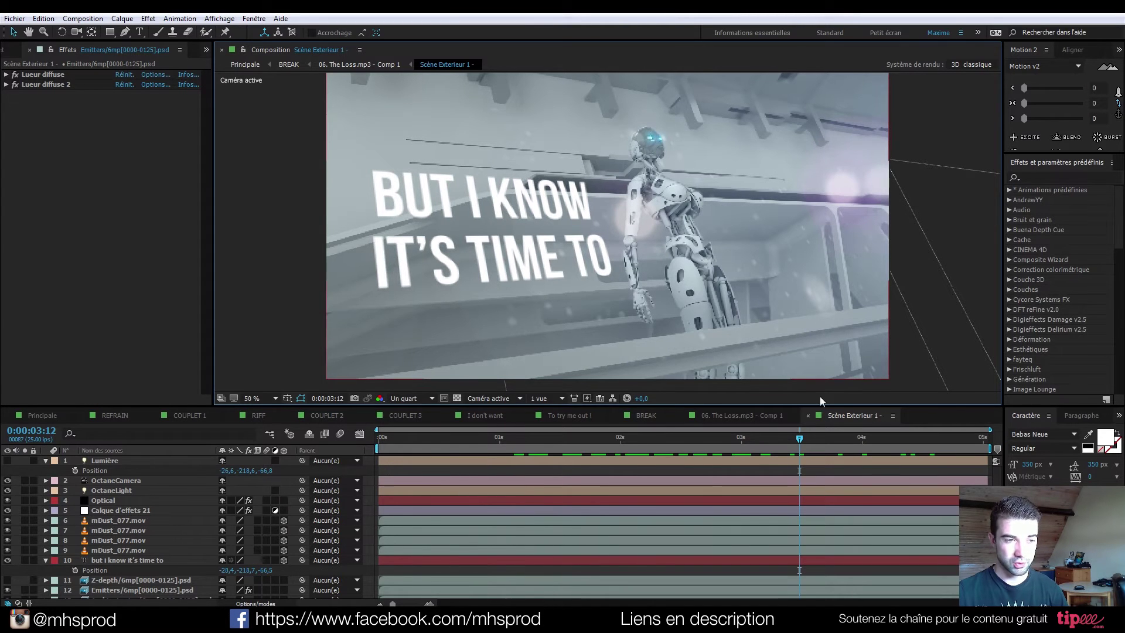
{"action": "left_click_drag", "start_coordinate": [820, 451], "coordinate": [698, 451]}
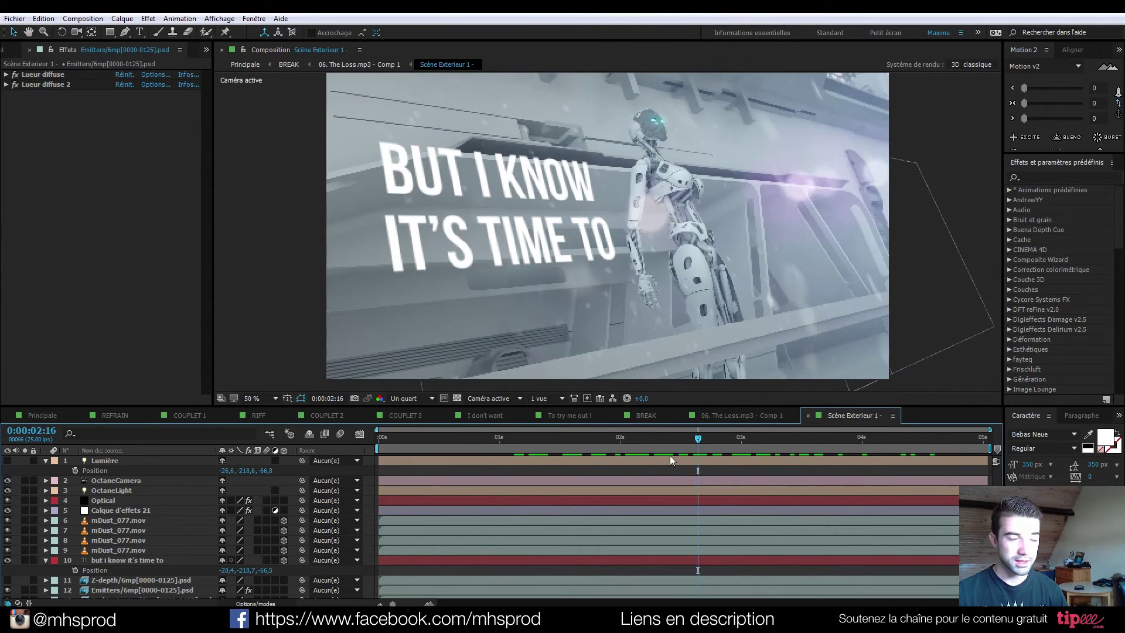
Step: Delete the old 'but i know it's time to' lyric text layer
{"action": "scroll", "coordinate": [94, 511], "scroll_direction": "down", "scroll_amount": 1}
{"action": "scroll", "coordinate": [110, 527], "scroll_direction": "up", "scroll_amount": 1}
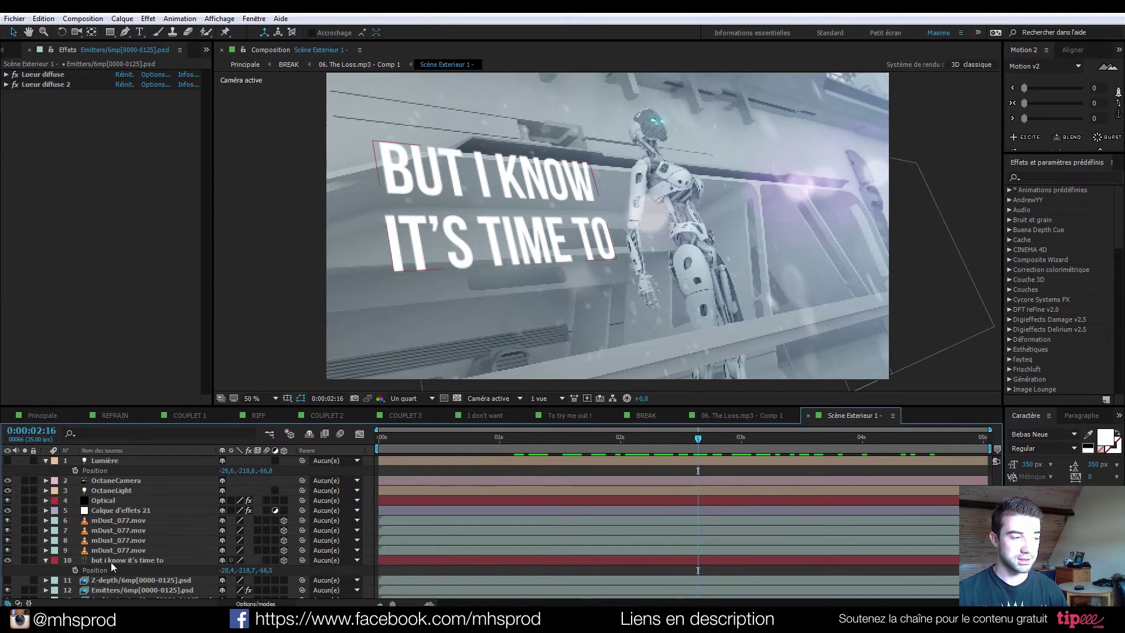
{"action": "left_click", "coordinate": [114, 560]}
{"action": "key", "text": "Delete"}
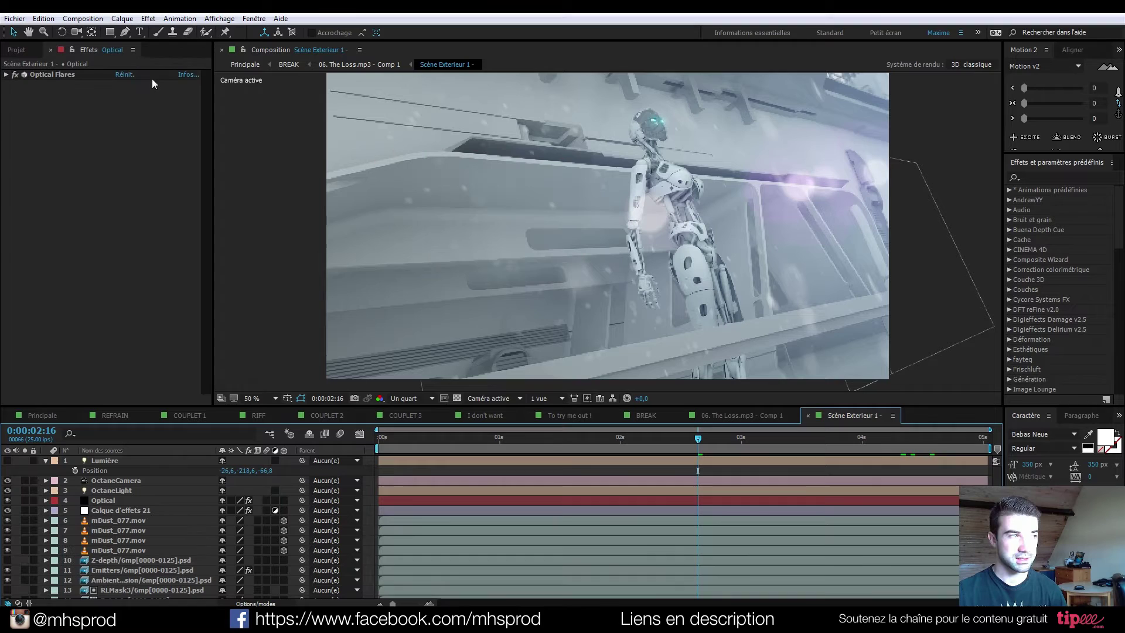
Step: Create a 'tutorial' text layer, centre its anchor and position, and make it 3D
{"action": "left_click", "coordinate": [140, 33]}
{"action": "left_click", "coordinate": [567, 247]}
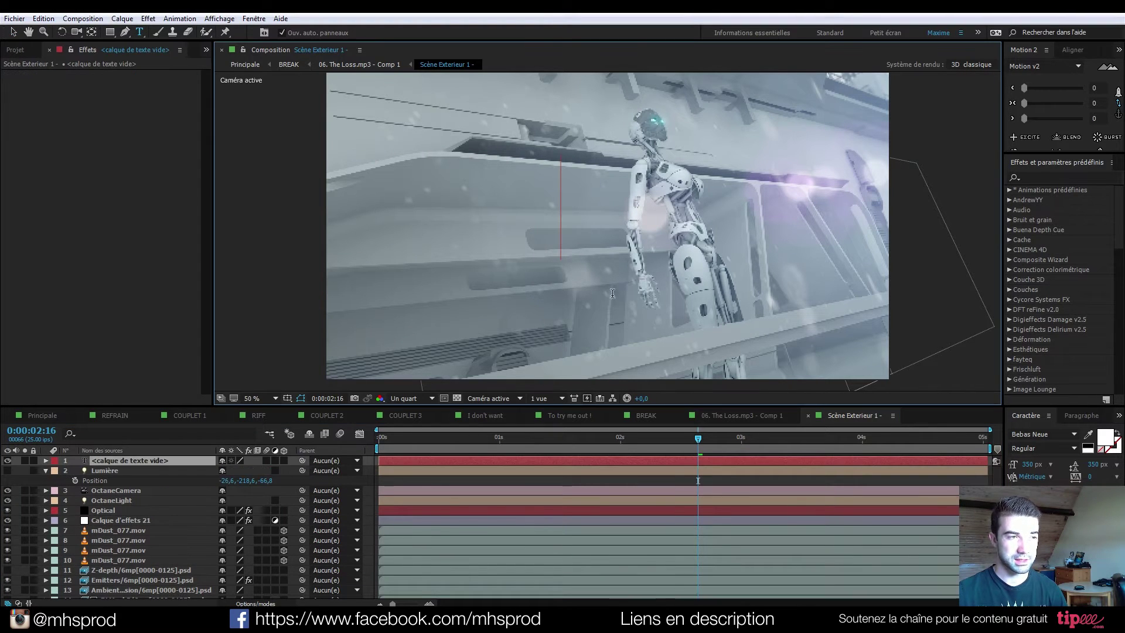
{"action": "type", "text": "tutorial"}
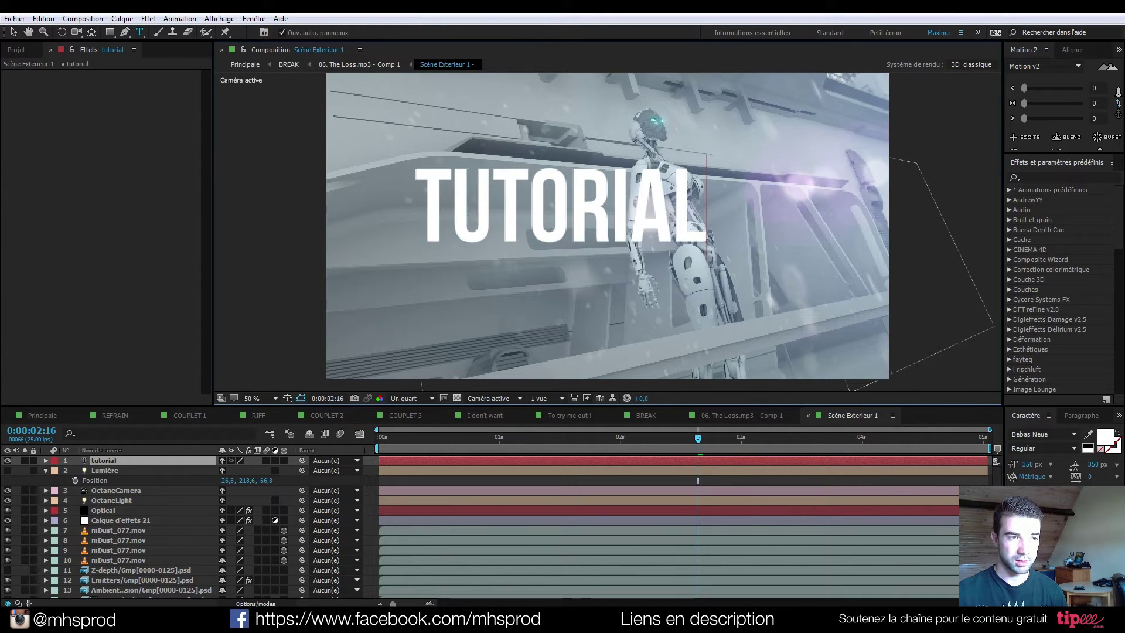
{"action": "left_click", "coordinate": [20, 33]}
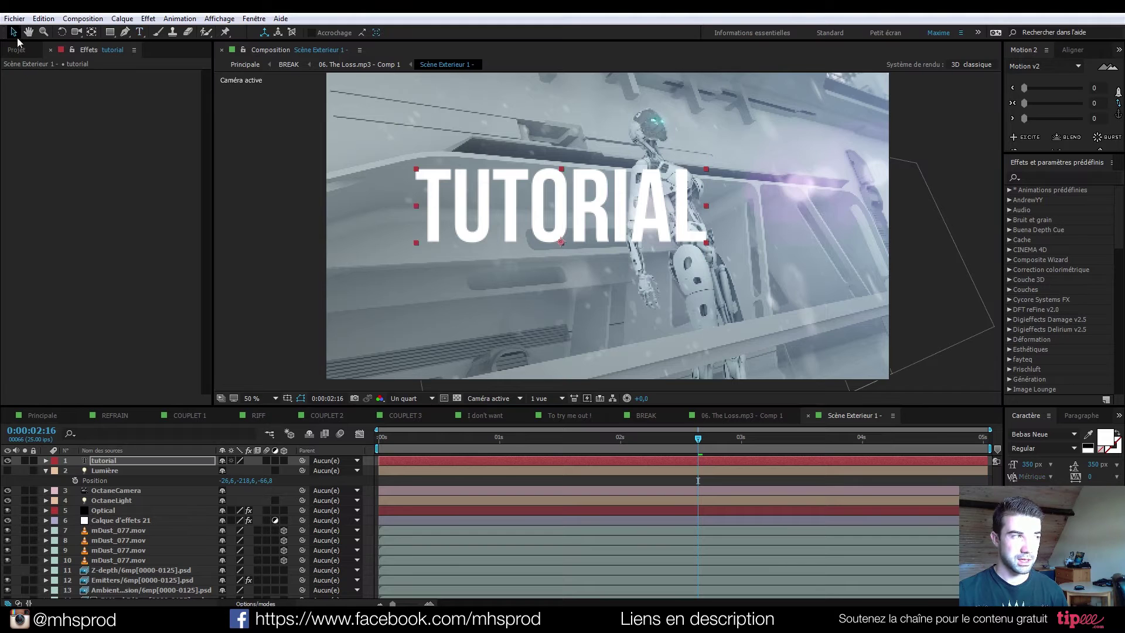
{"action": "key", "text": "ctrl+alt+Home"}
{"action": "key", "text": "ctrl+Home"}
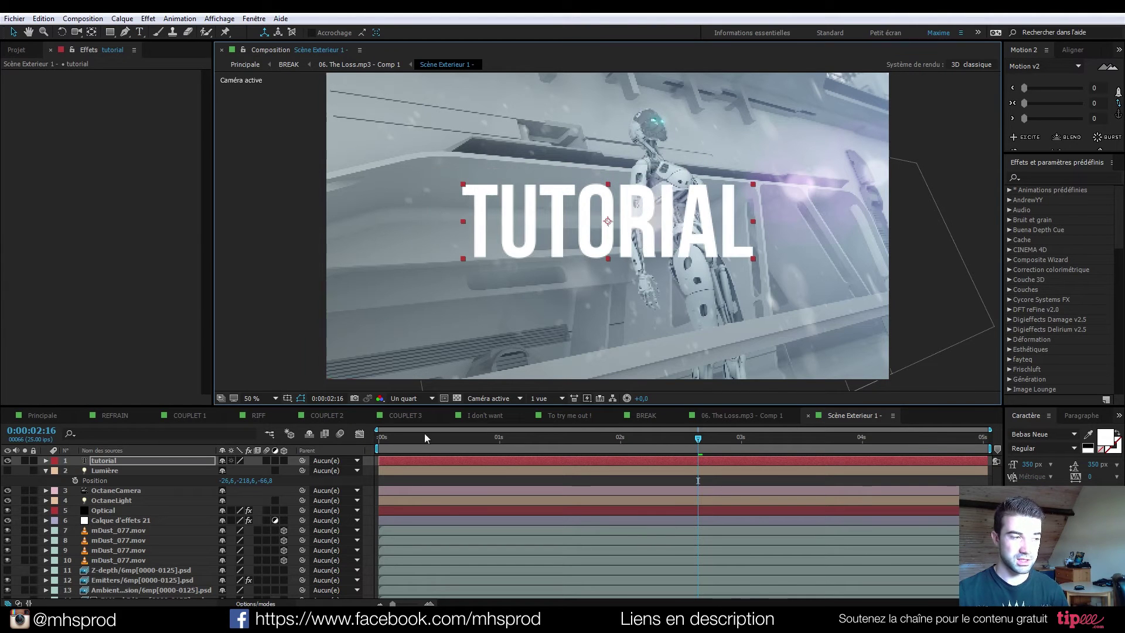
{"action": "left_click", "coordinate": [284, 461]}
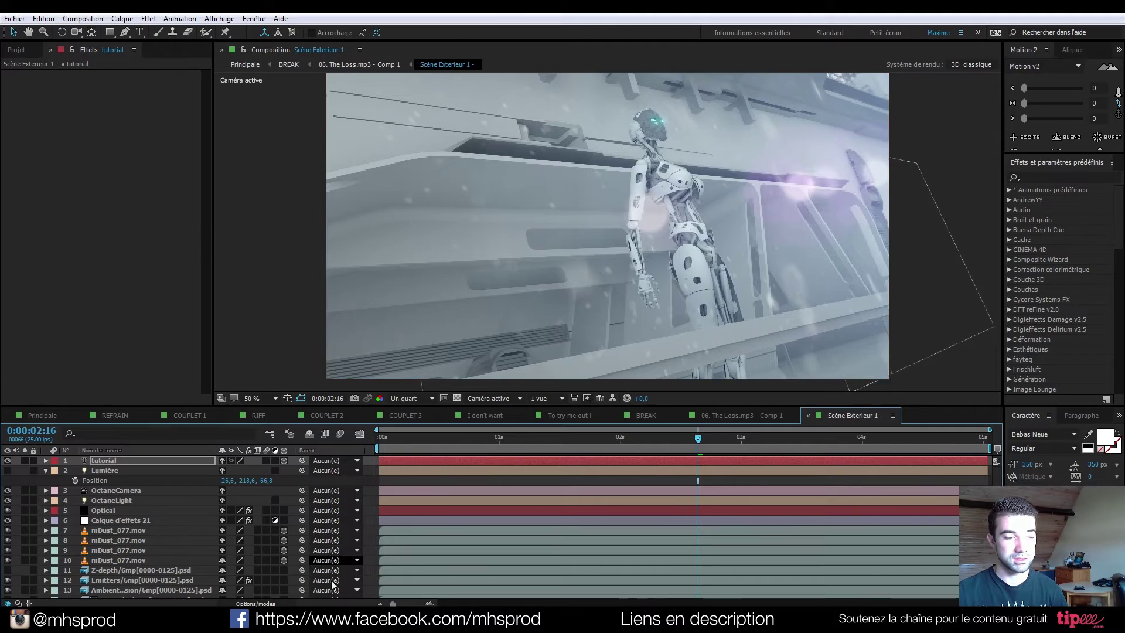
{"action": "key", "text": "alt+Tab"}
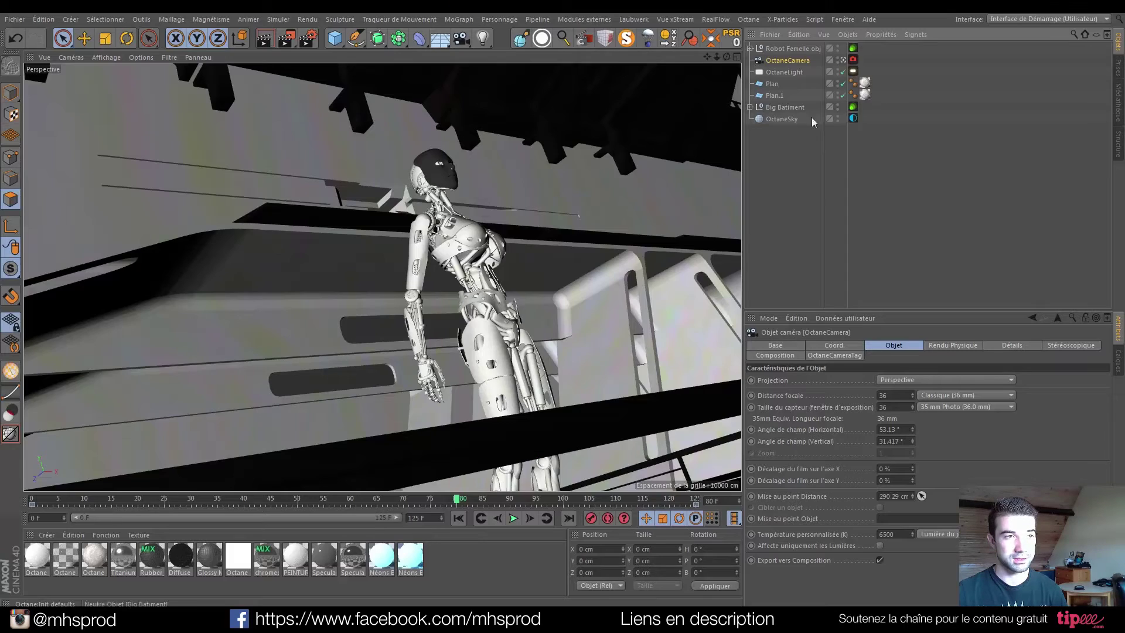
Step: Orbit outside the Octane camera view, return to it, and move the timeline to frame 125
{"action": "left_click", "coordinate": [844, 60]}
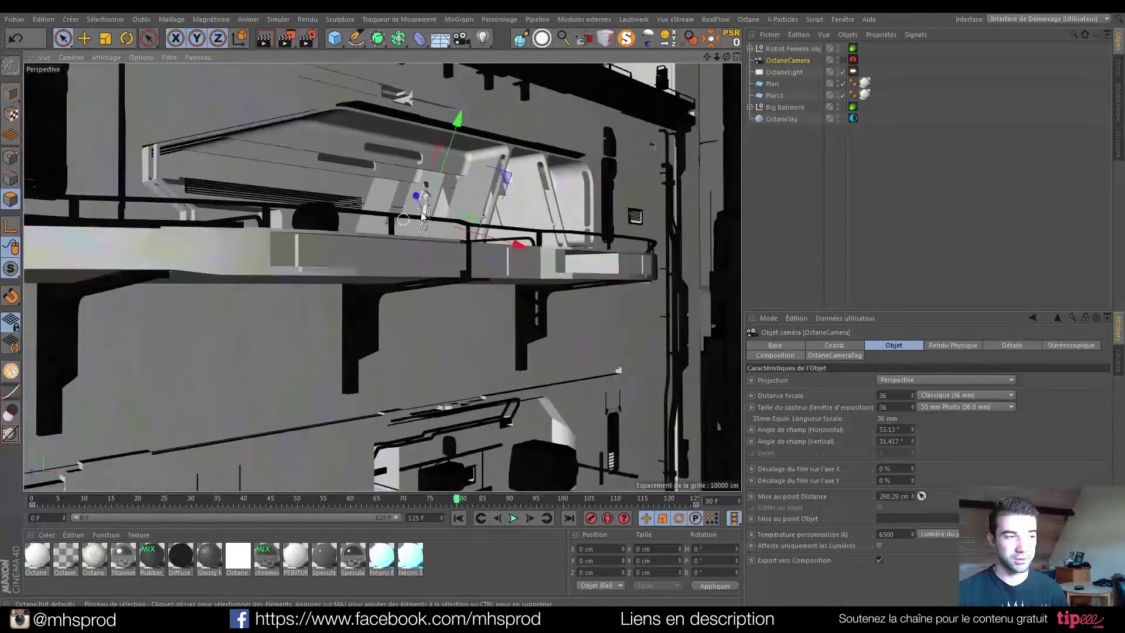
{"action": "left_click_drag", "start_coordinate": [422, 217], "coordinate": [432, 295]}
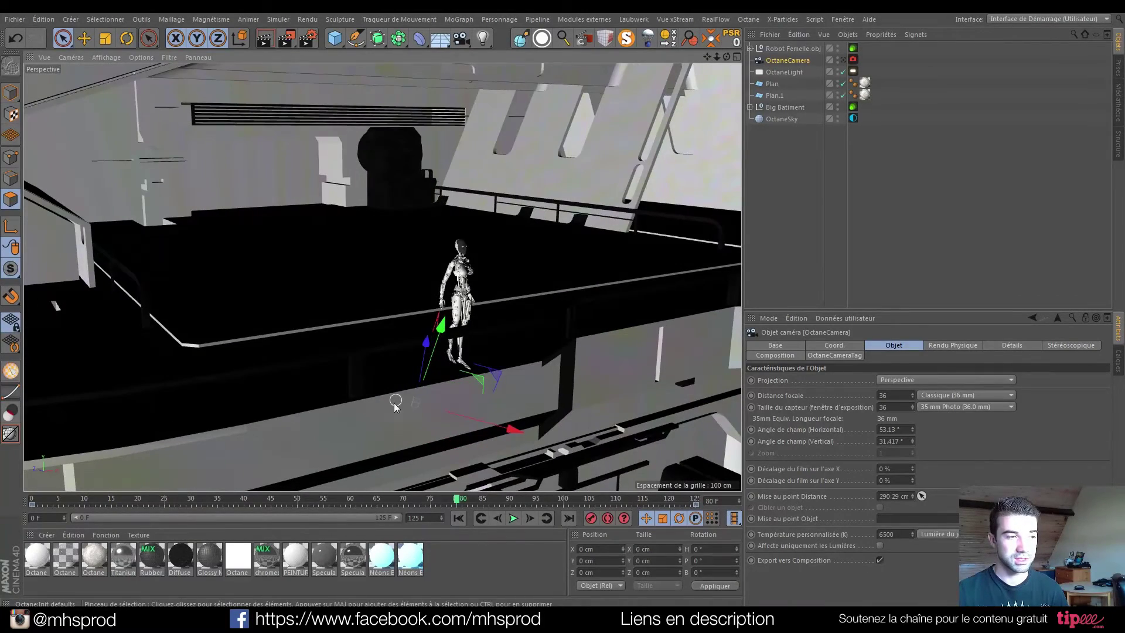
{"action": "left_click", "coordinate": [844, 60]}
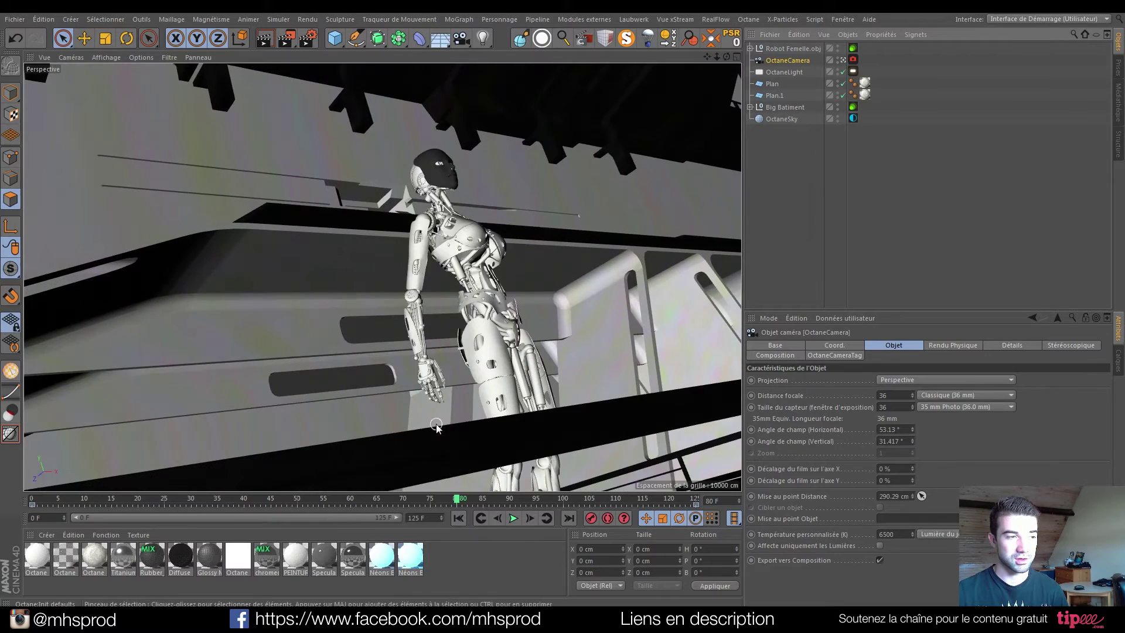
{"action": "left_click_drag", "start_coordinate": [43, 502], "coordinate": [695, 500]}
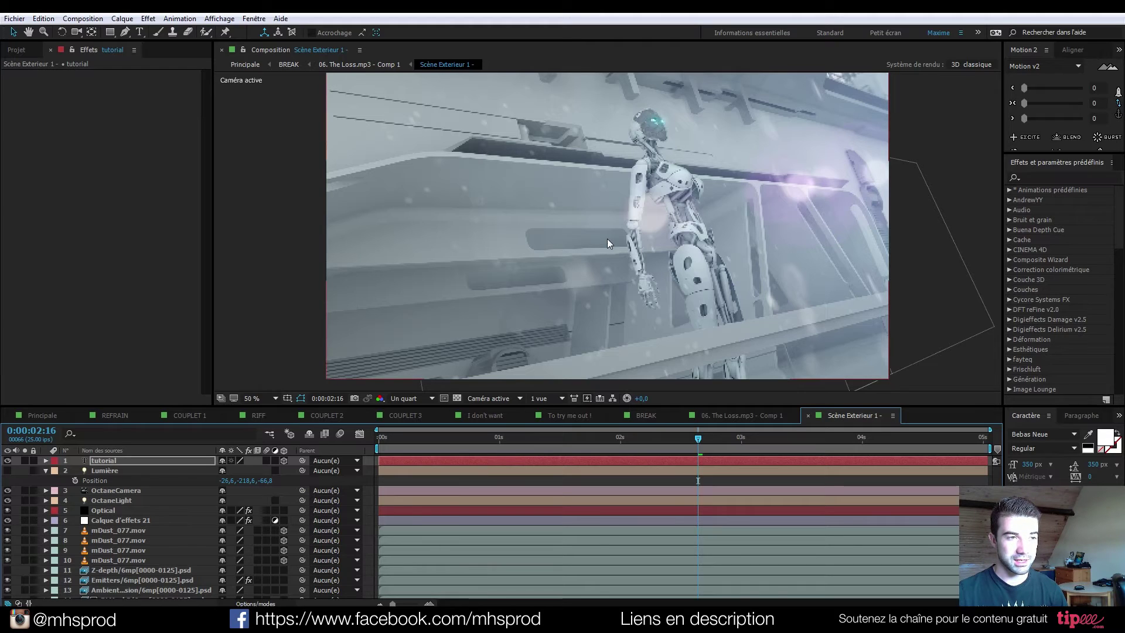
Step: Move the 3D tutorial text beside the cyborg, at Position 264.2, -386.4, 300.1
{"action": "key", "text": "Return"}
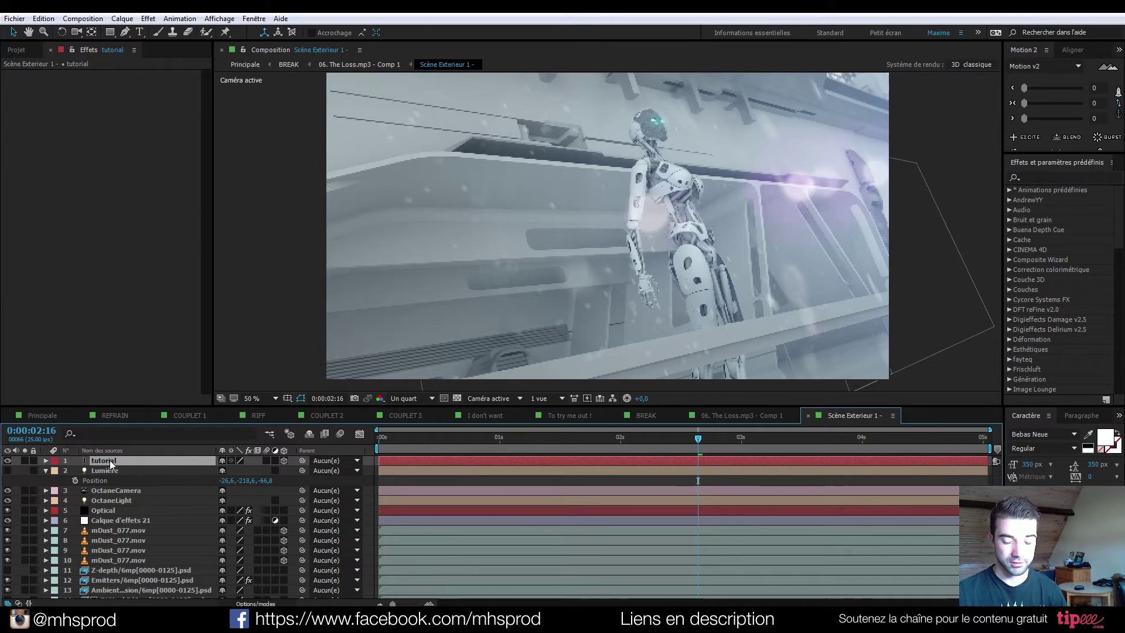
{"action": "key", "text": "p"}
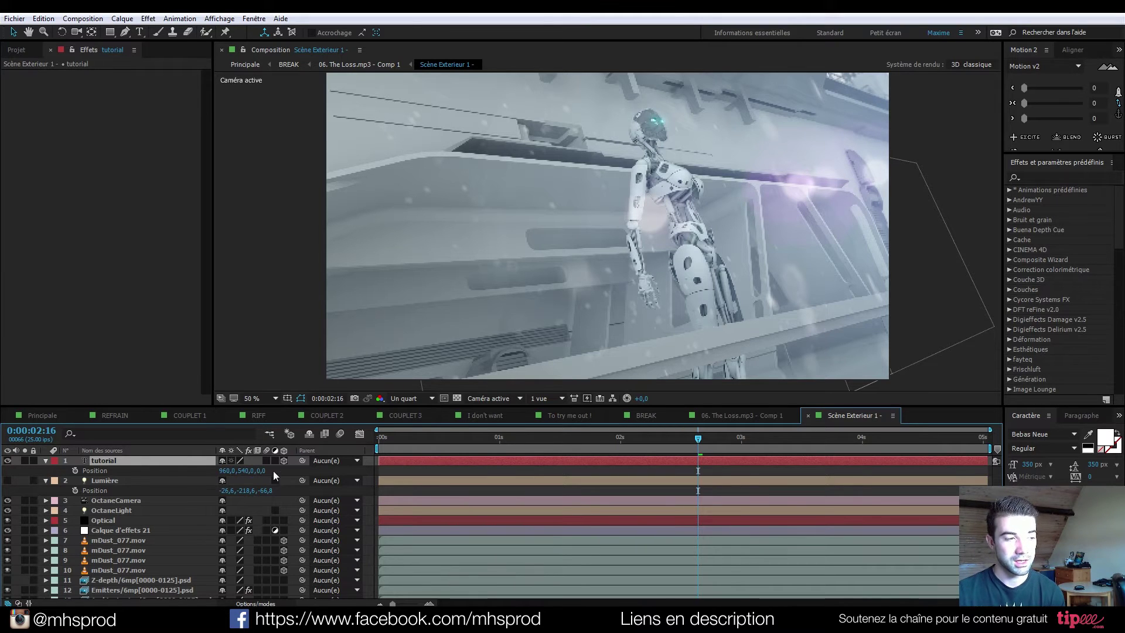
{"action": "scroll", "coordinate": [686, 247], "scroll_direction": "down", "scroll_amount": 4}
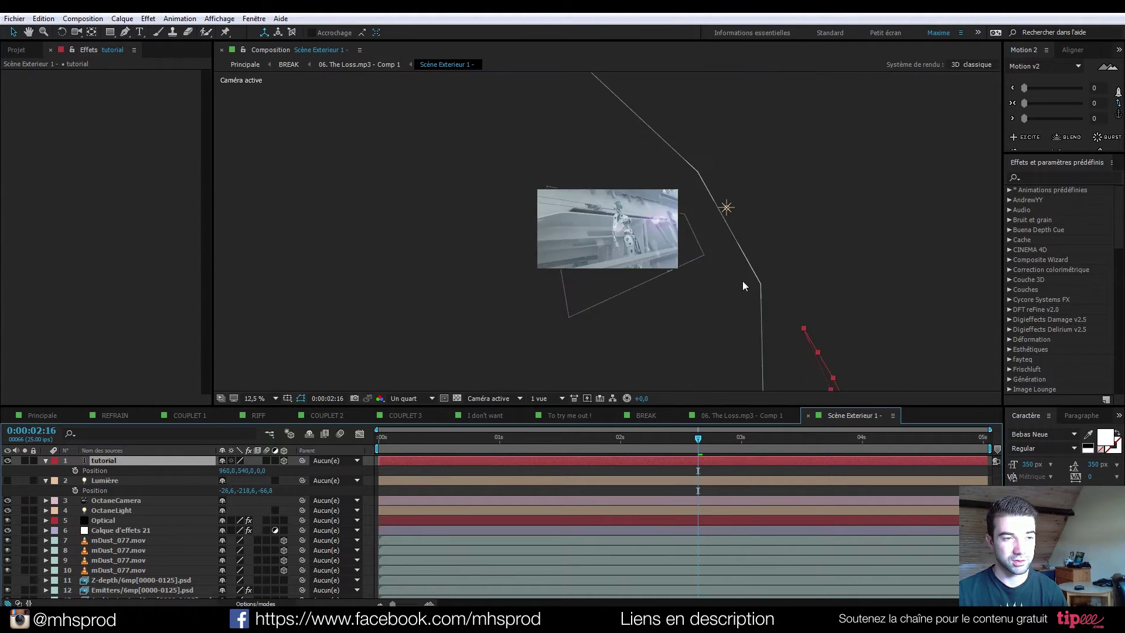
{"action": "scroll", "coordinate": [743, 286], "scroll_direction": "down", "scroll_amount": 2}
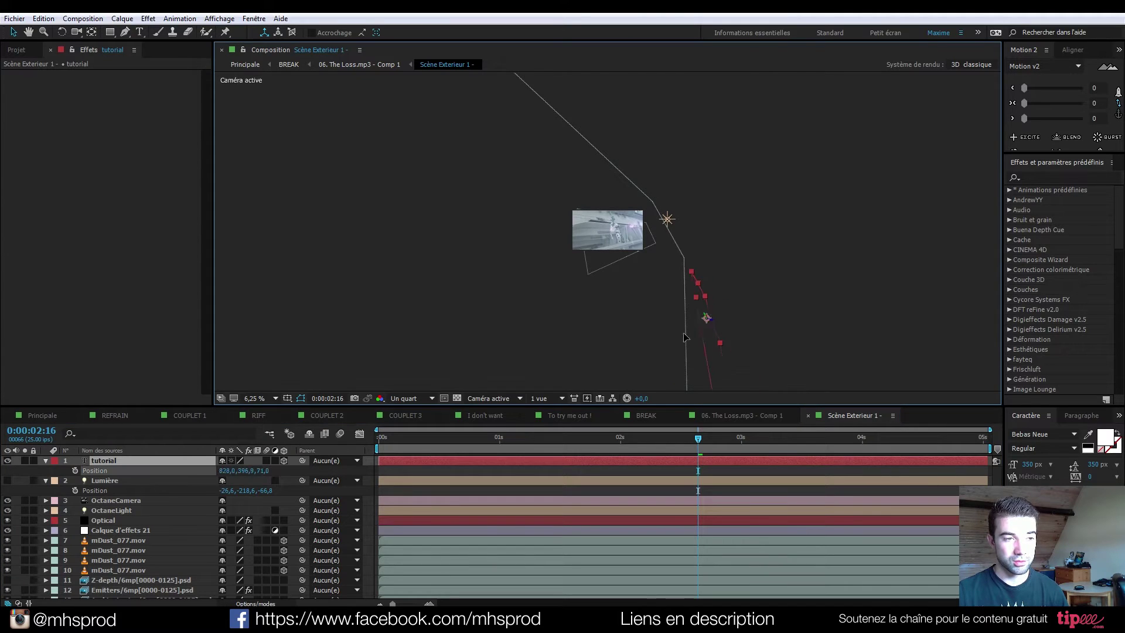
{"action": "left_click_drag", "start_coordinate": [685, 338], "coordinate": [612, 250]}
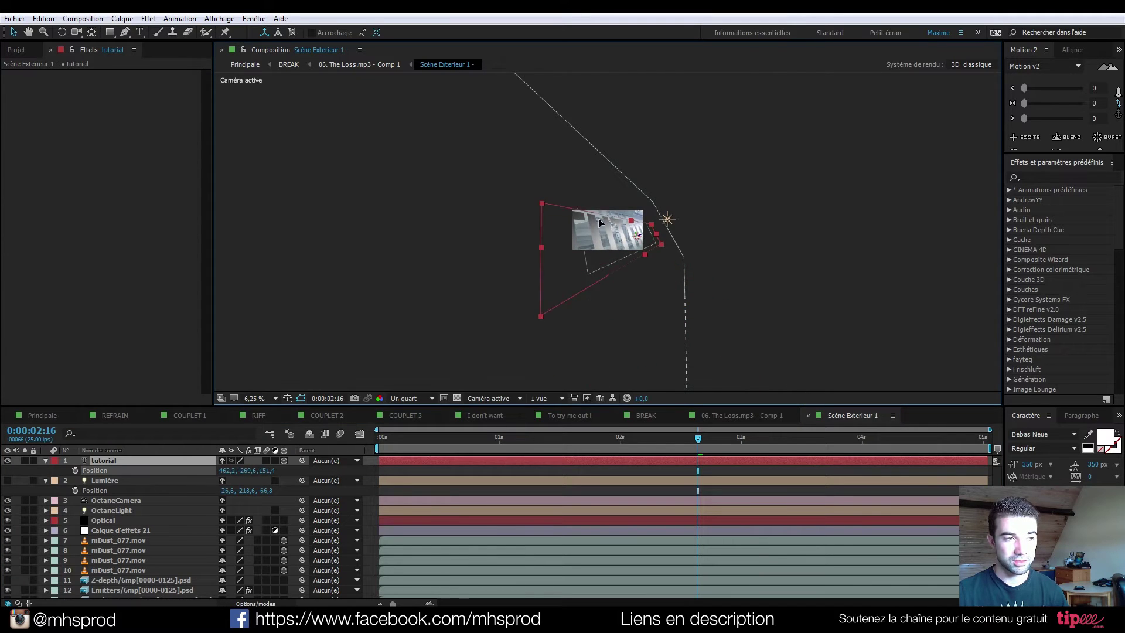
{"action": "left_click", "coordinate": [661, 221]}
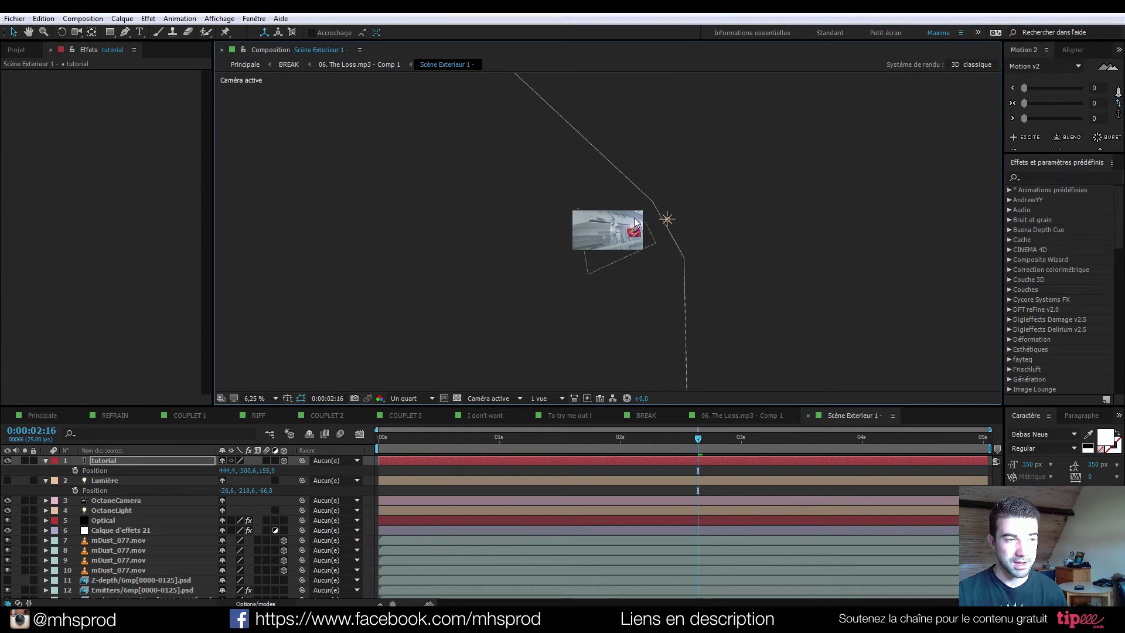
{"action": "scroll", "coordinate": [636, 223], "scroll_direction": "up", "scroll_amount": 3}
{"action": "left_click_drag", "start_coordinate": [788, 243], "coordinate": [491, 216]}
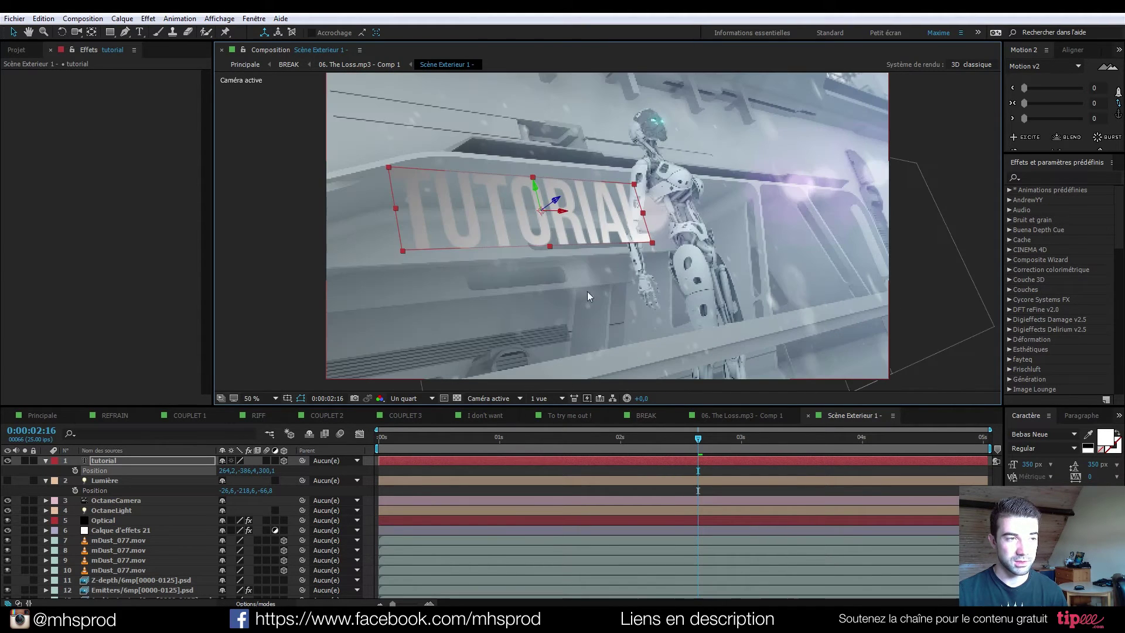
{"action": "key", "text": "space"}
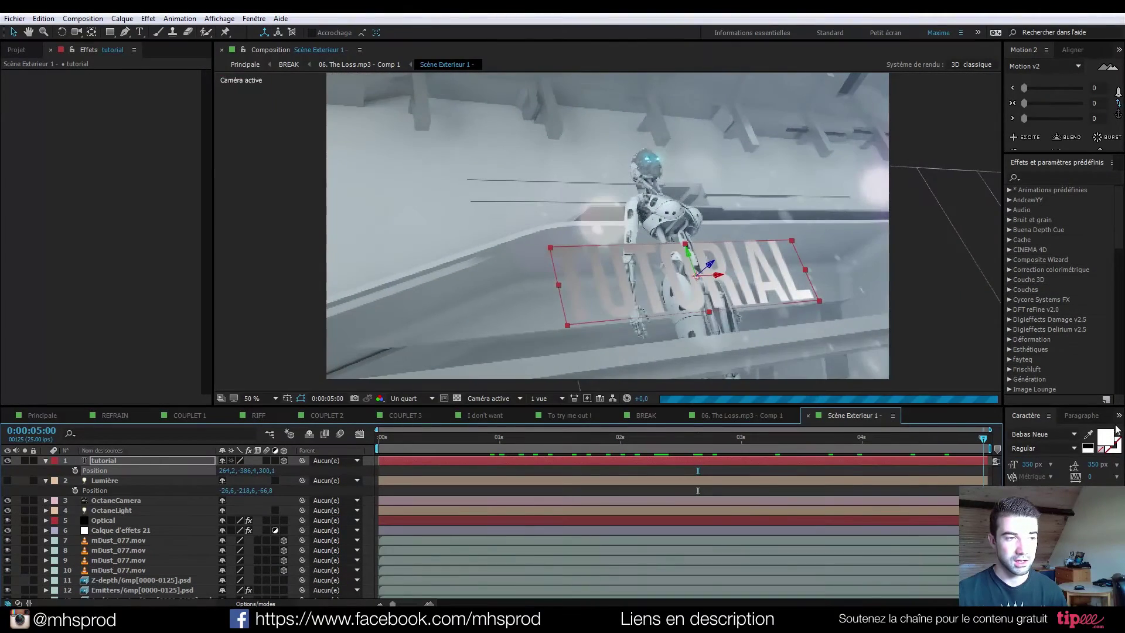
{"action": "key", "text": "space"}
{"action": "left_click", "coordinate": [596, 437]}
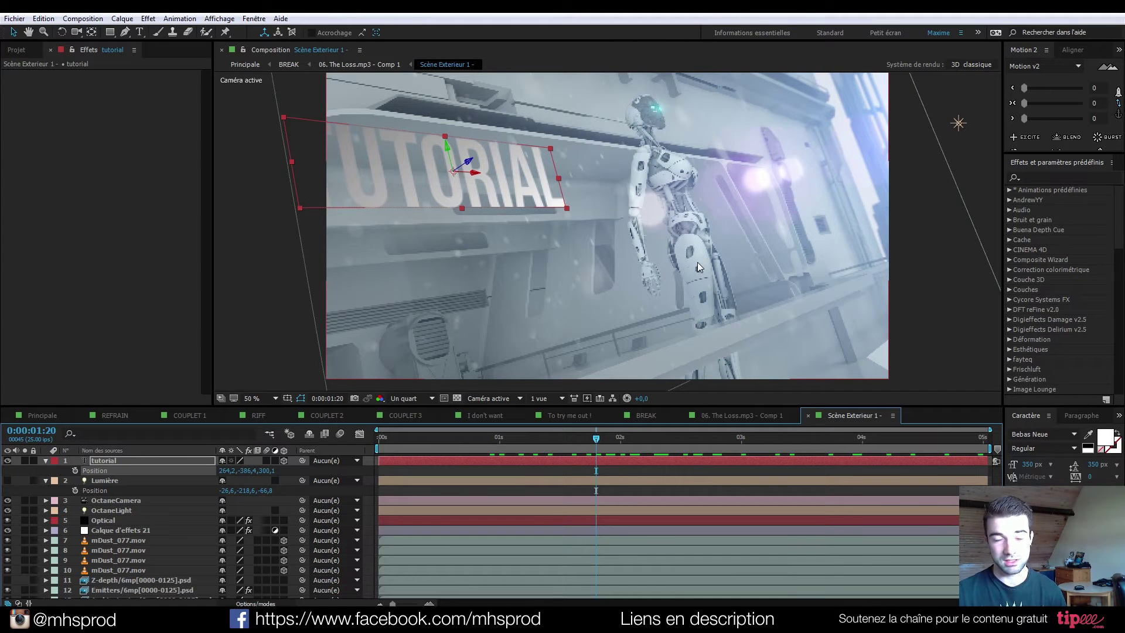
{"action": "left_click_drag", "start_coordinate": [680, 439], "coordinate": [736, 451]}
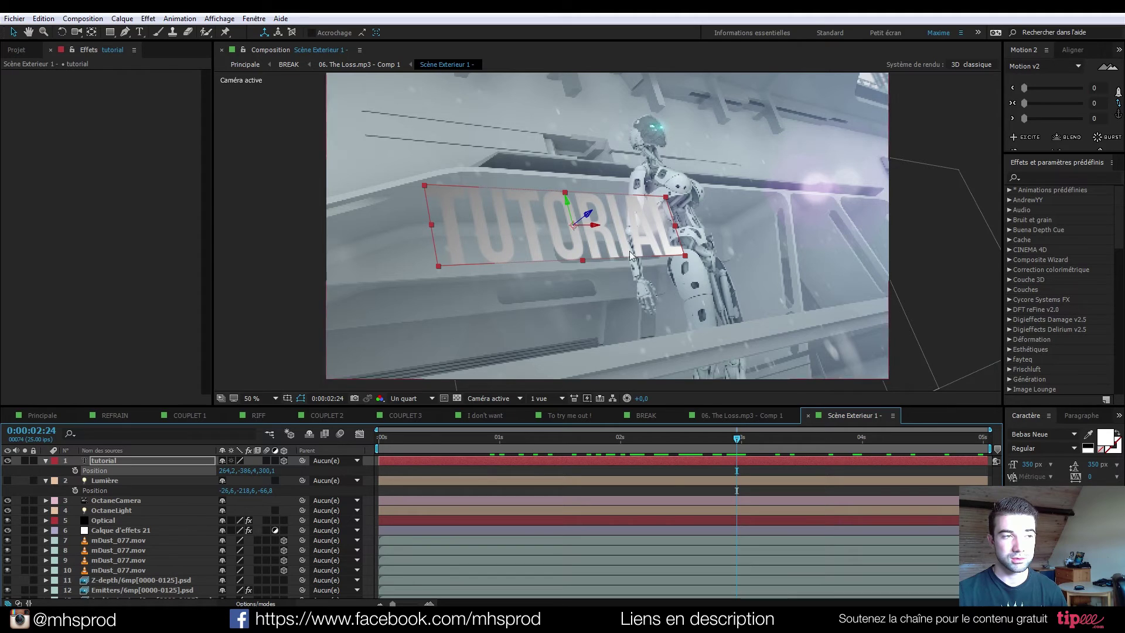
Step: Drag the TUTORIAL text to Position 236,8,-401,6,317,9, just left of the cyborg's body
{"action": "left_click_drag", "start_coordinate": [641, 244], "coordinate": [542, 230]}
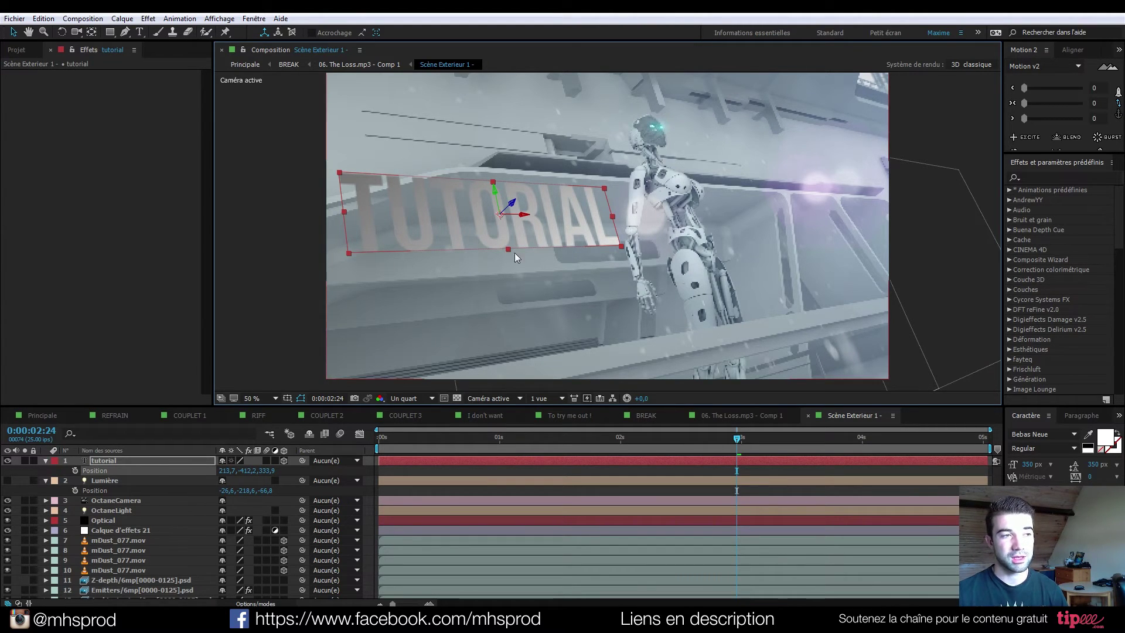
{"action": "left_click_drag", "start_coordinate": [513, 228], "coordinate": [545, 239]}
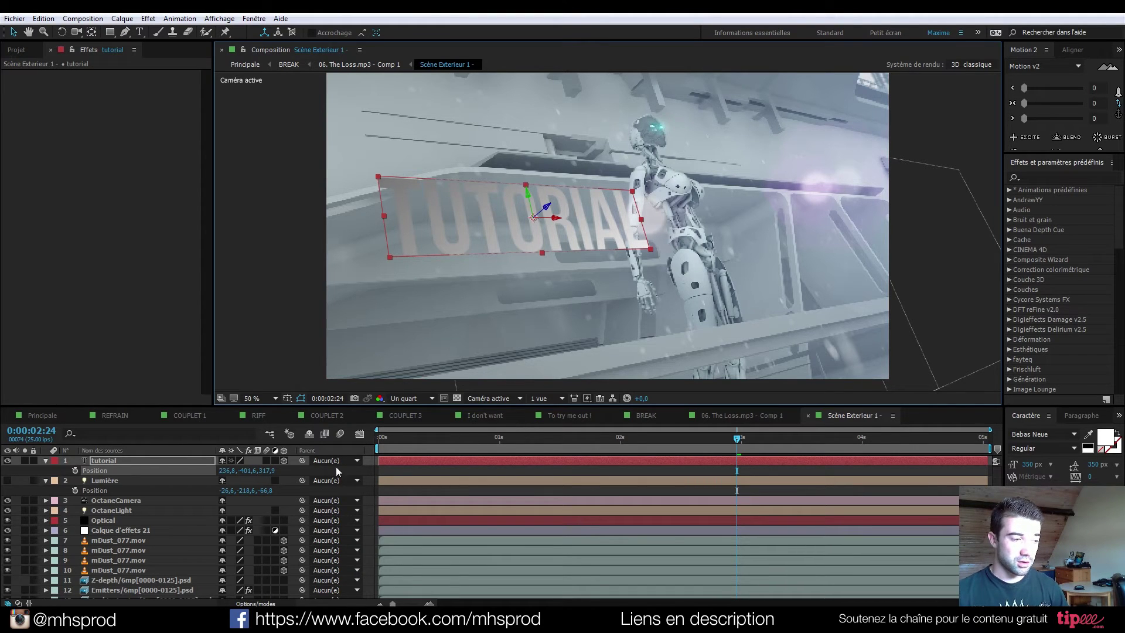
Step: In Cinema 4D, delete the Lumière light from the Robot Femelle.obj group
{"action": "left_click", "coordinate": [325, 620]}
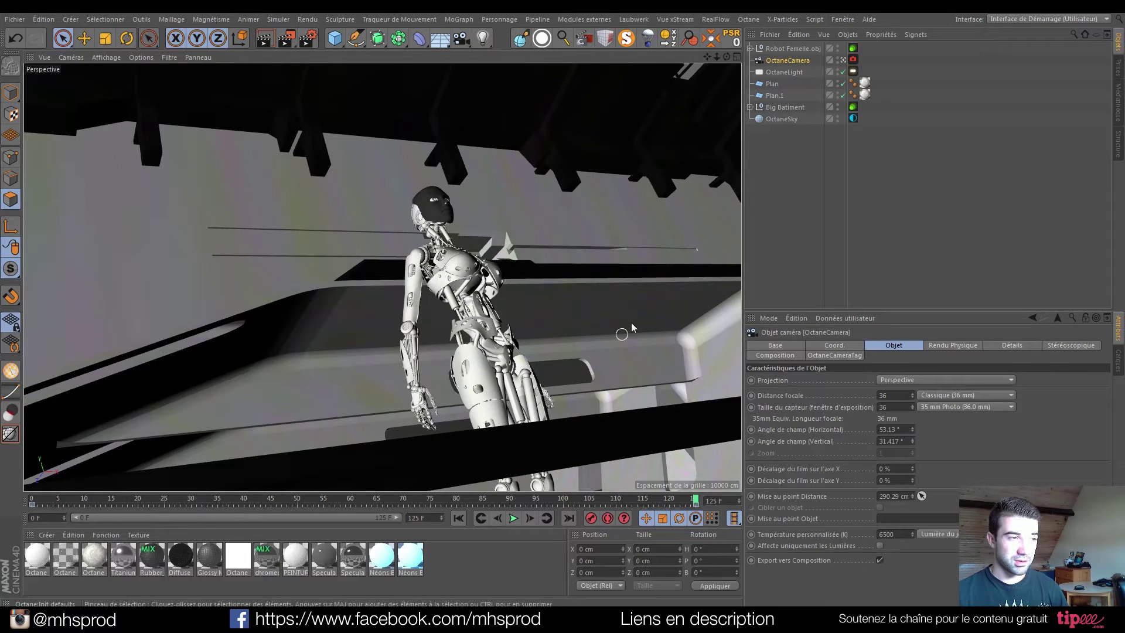
{"action": "left_click", "coordinate": [750, 48]}
{"action": "left_click", "coordinate": [780, 61]}
{"action": "key", "text": "Delete"}
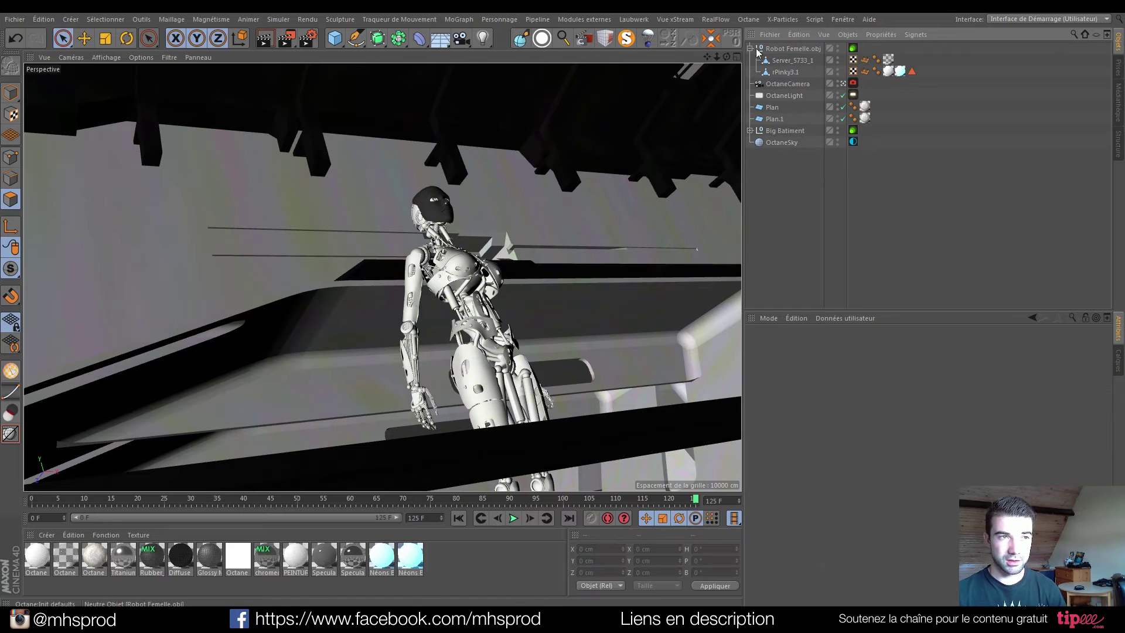
{"action": "left_click", "coordinate": [751, 48]}
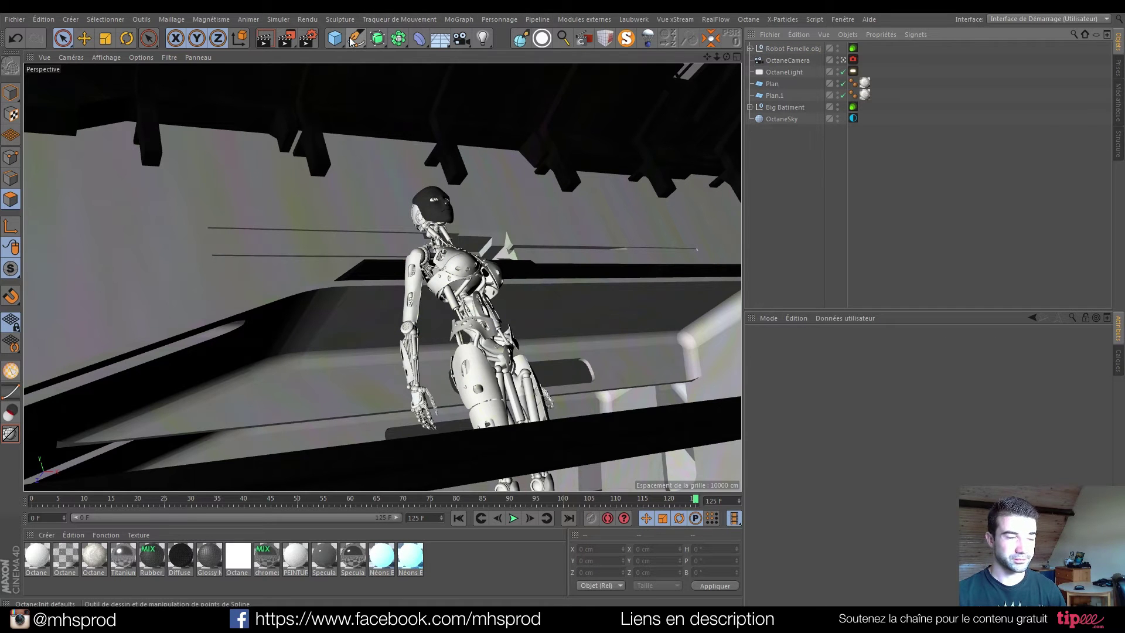
Step: Add a new omni light inside Robot Femelle.obj and reset its position, rotation and scale
{"action": "left_click_drag", "start_coordinate": [483, 38], "coordinate": [533, 62]}
{"action": "left_click", "coordinate": [534, 62]}
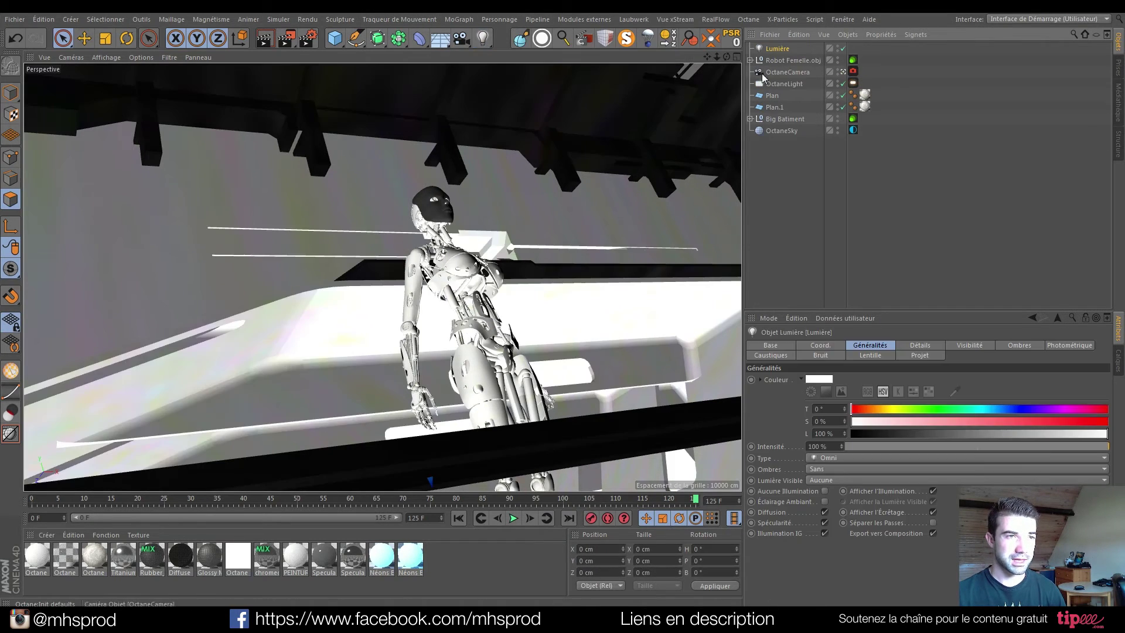
{"action": "left_click_drag", "start_coordinate": [774, 53], "coordinate": [790, 59]}
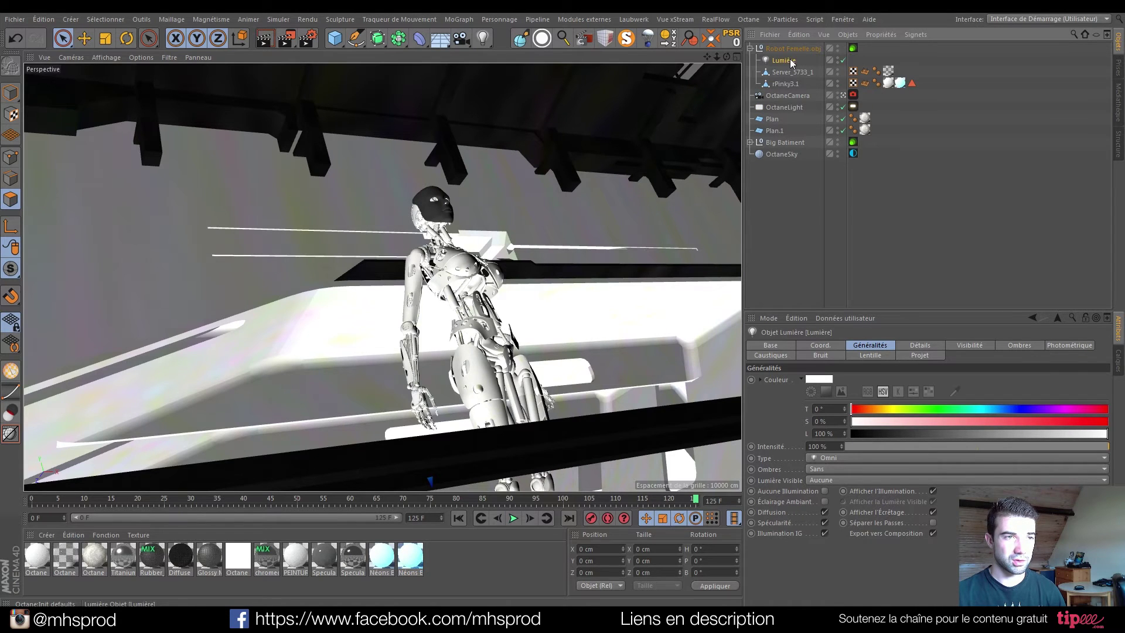
{"action": "left_click", "coordinate": [750, 48]}
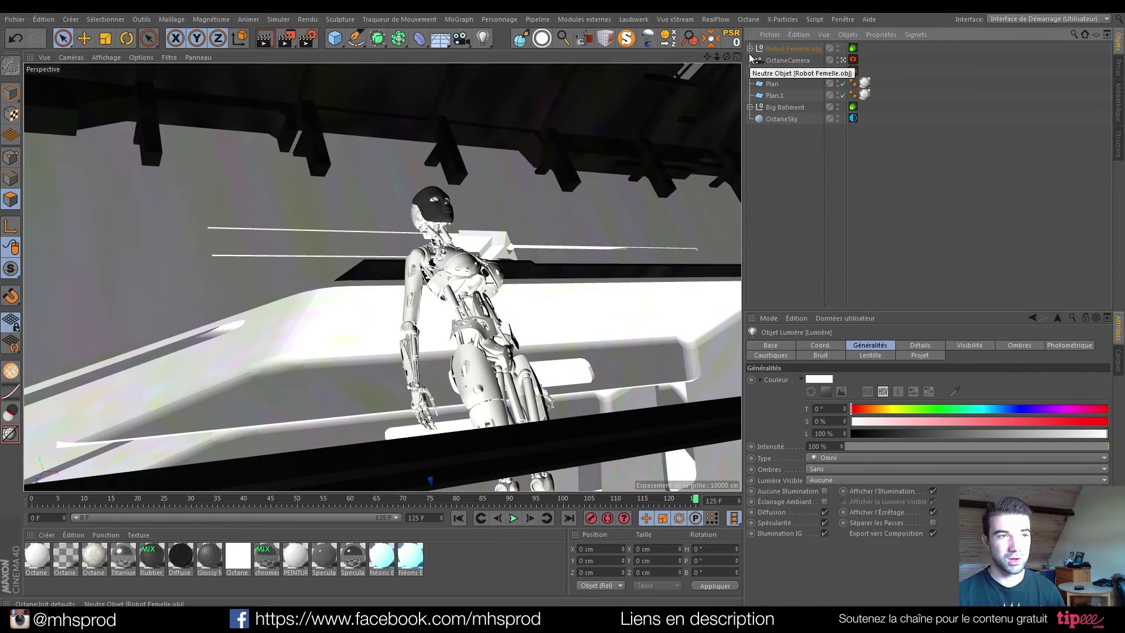
{"action": "left_click", "coordinate": [750, 49]}
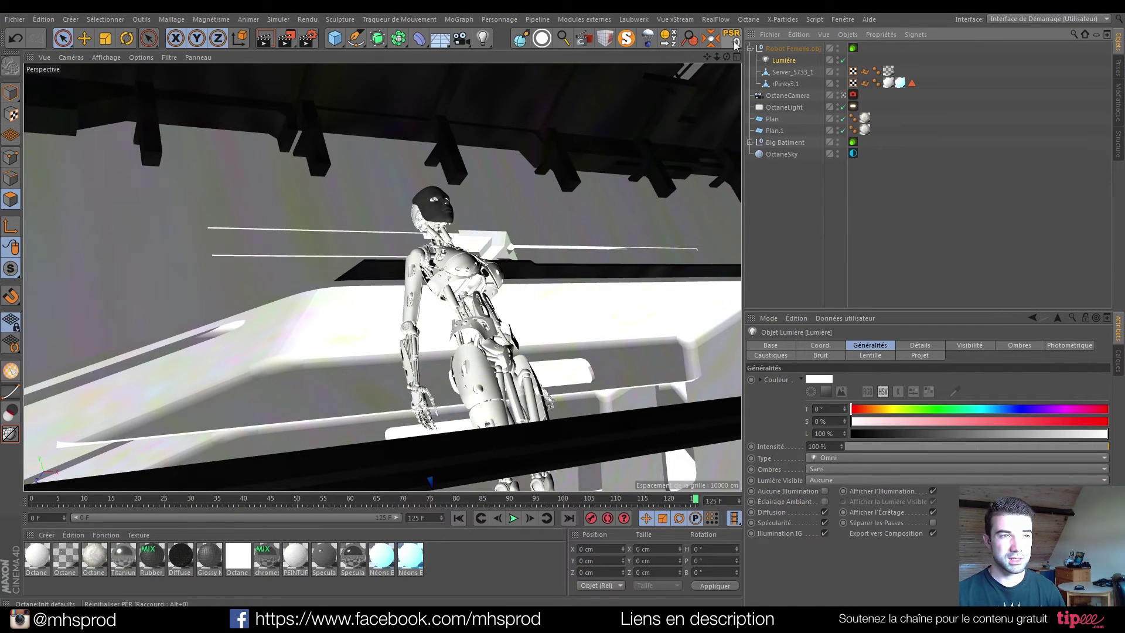
{"action": "left_click", "coordinate": [737, 43]}
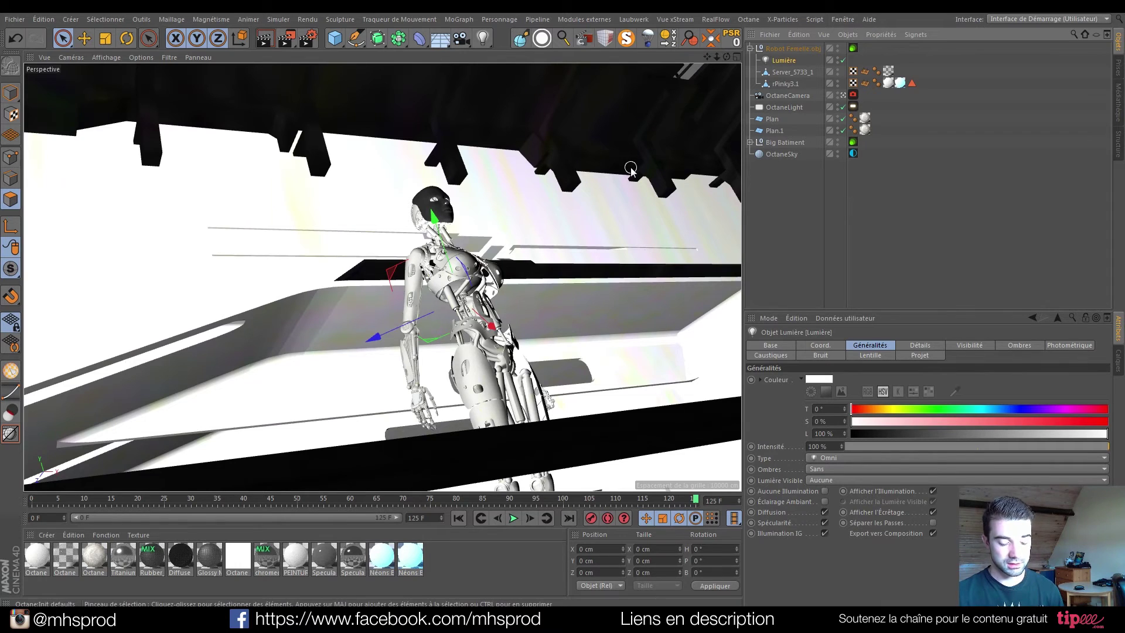
Step: Disable the Lumière light, return to frame 14, and switch back to After Effects
{"action": "key", "text": "shift+c"}
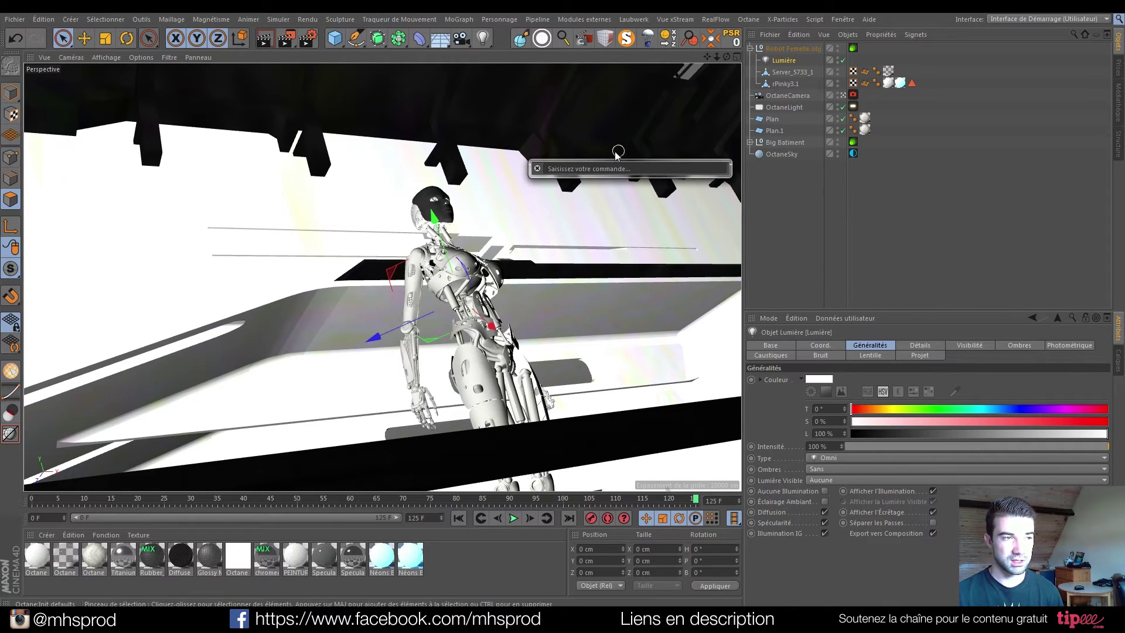
{"action": "left_click", "coordinate": [537, 169]}
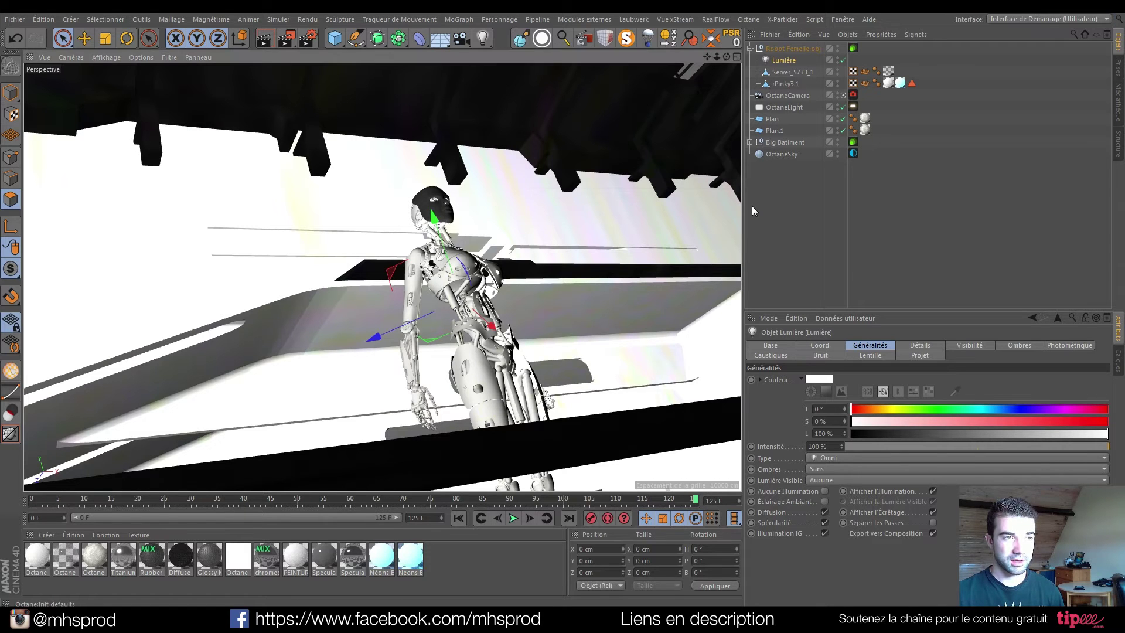
{"action": "left_click", "coordinate": [843, 59]}
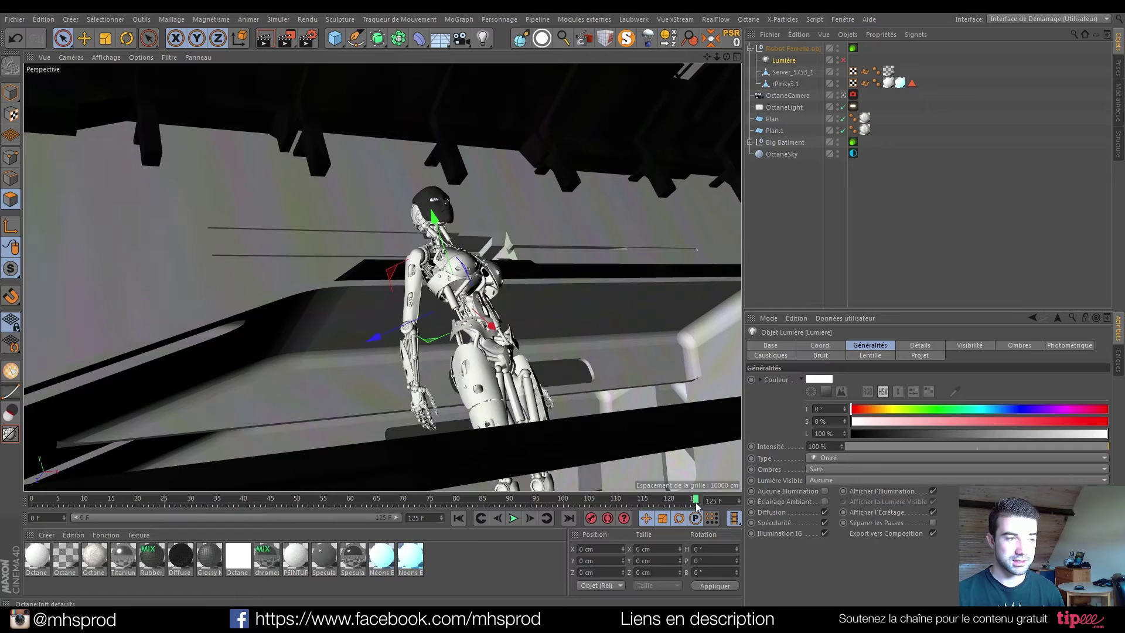
{"action": "left_click_drag", "start_coordinate": [693, 499], "coordinate": [106, 499]}
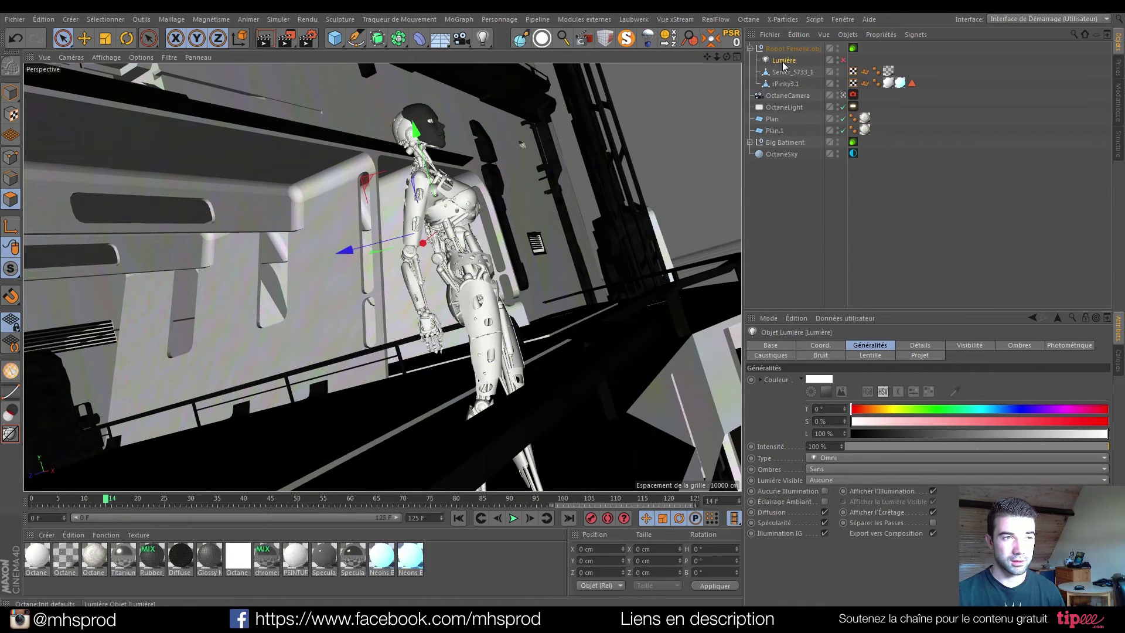
{"action": "left_click", "coordinate": [749, 48]}
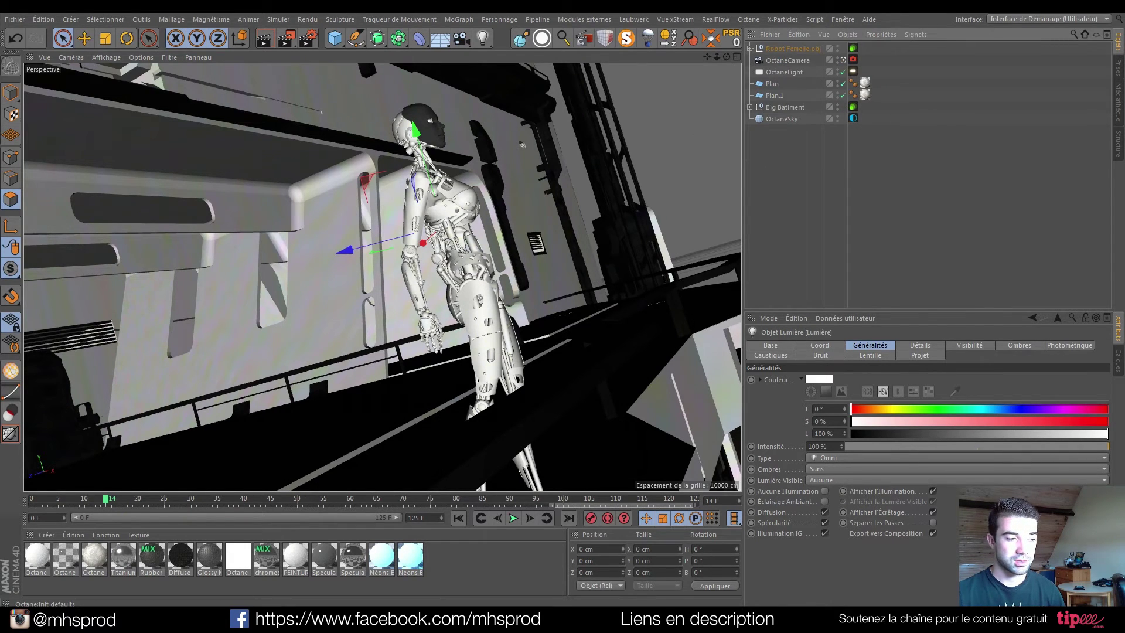
{"action": "key", "text": "alt+Tab"}
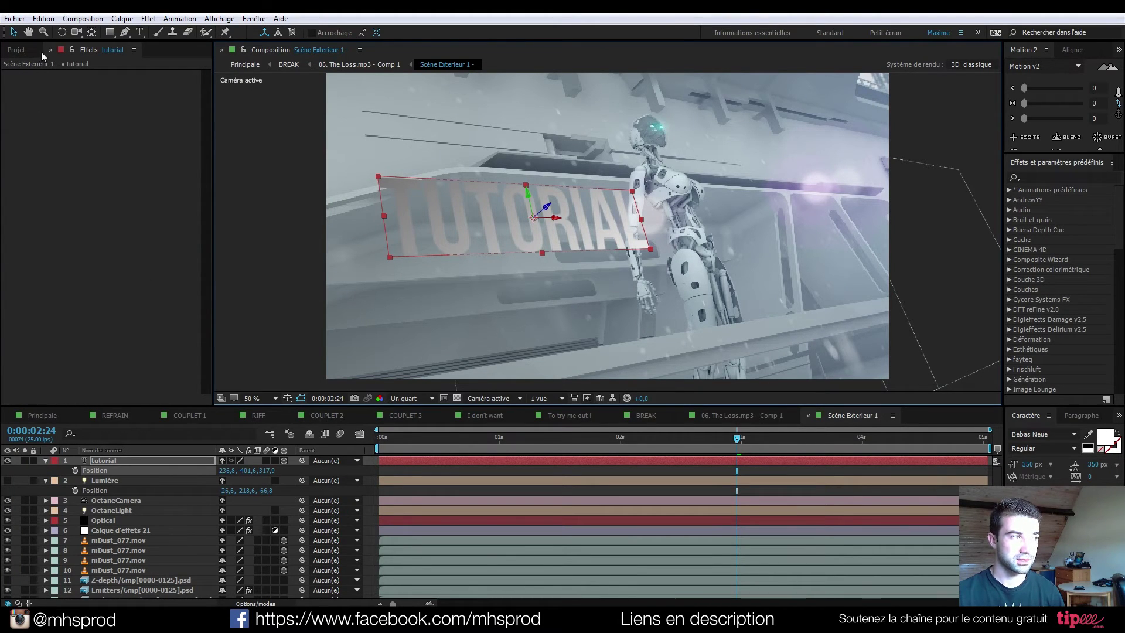
{"action": "left_click", "coordinate": [115, 484]}
{"action": "key", "text": "ctrl+0"}
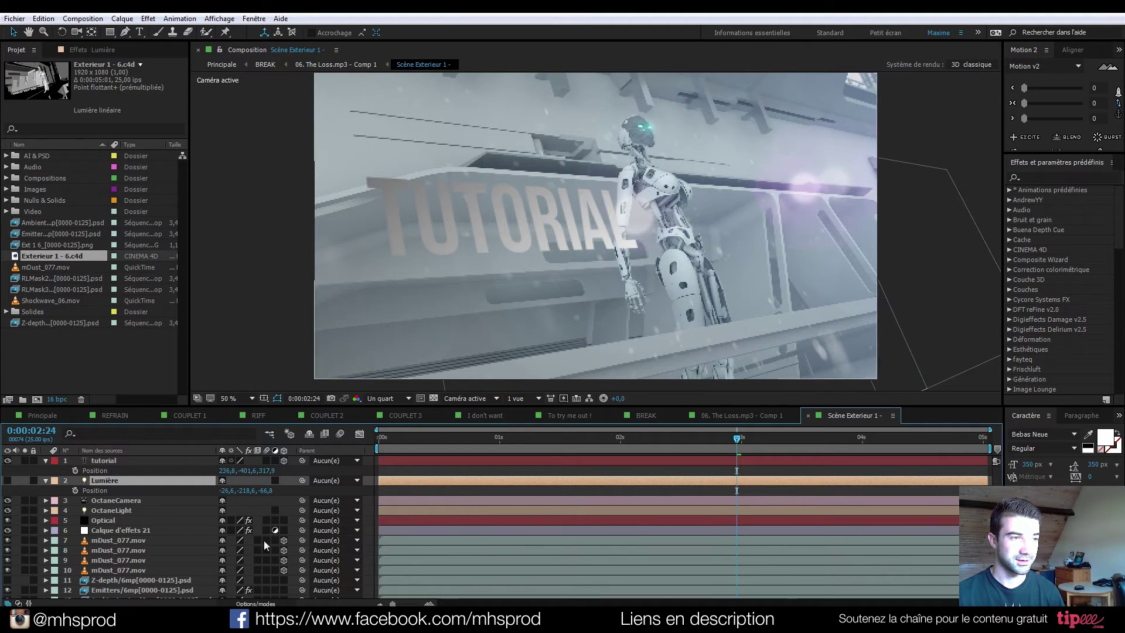
{"action": "left_click_drag", "start_coordinate": [37, 259], "coordinate": [141, 459]}
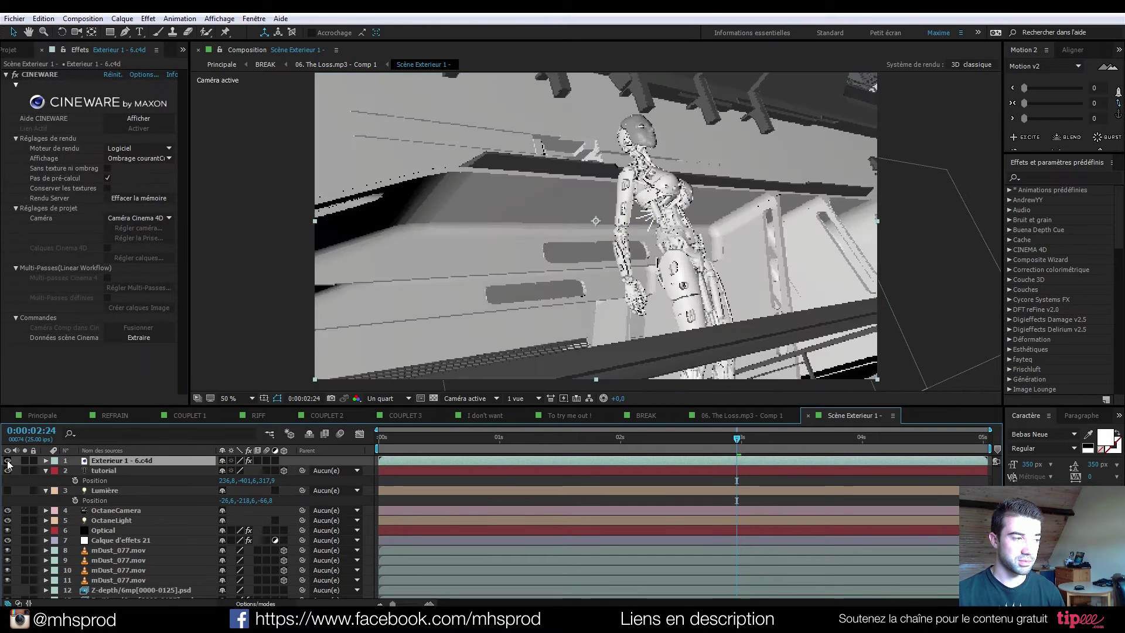
{"action": "left_click", "coordinate": [7, 460]}
{"action": "left_click", "coordinate": [142, 340]}
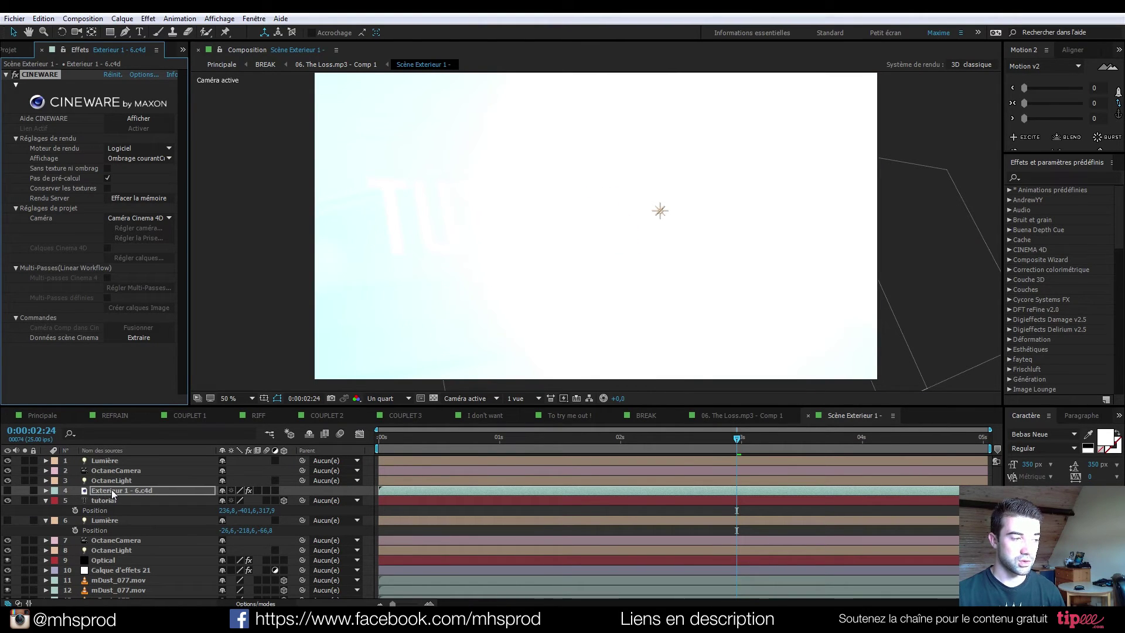
{"action": "key", "text": "Delete"}
{"action": "left_click", "coordinate": [107, 461], "text": "shift"}
{"action": "key", "text": "Delete"}
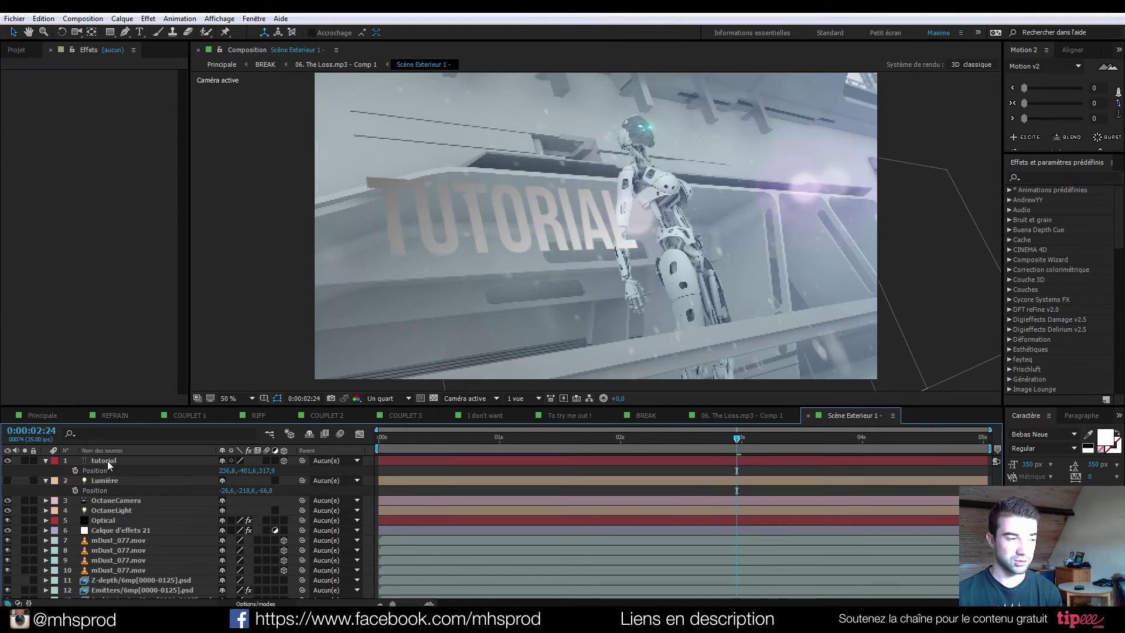
Step: Scrub the shot to 0:00:02:12, toggling the Lumière light layer on and back off
{"action": "left_click", "coordinate": [107, 460]}
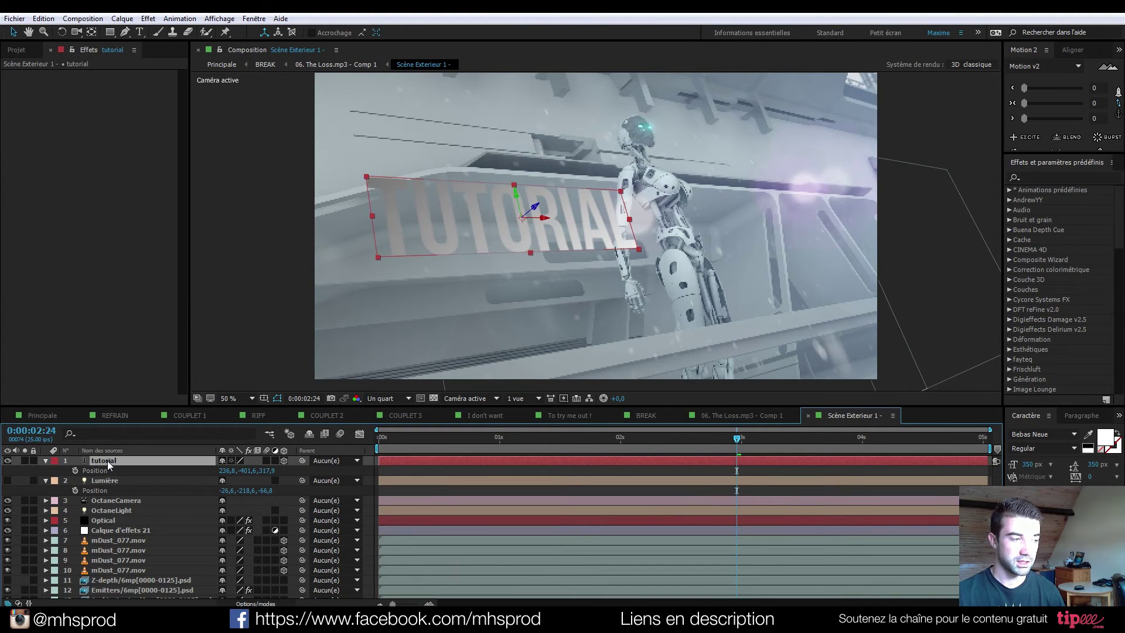
{"action": "left_click", "coordinate": [112, 511]}
{"action": "left_click_drag", "start_coordinate": [558, 451], "coordinate": [492, 433]}
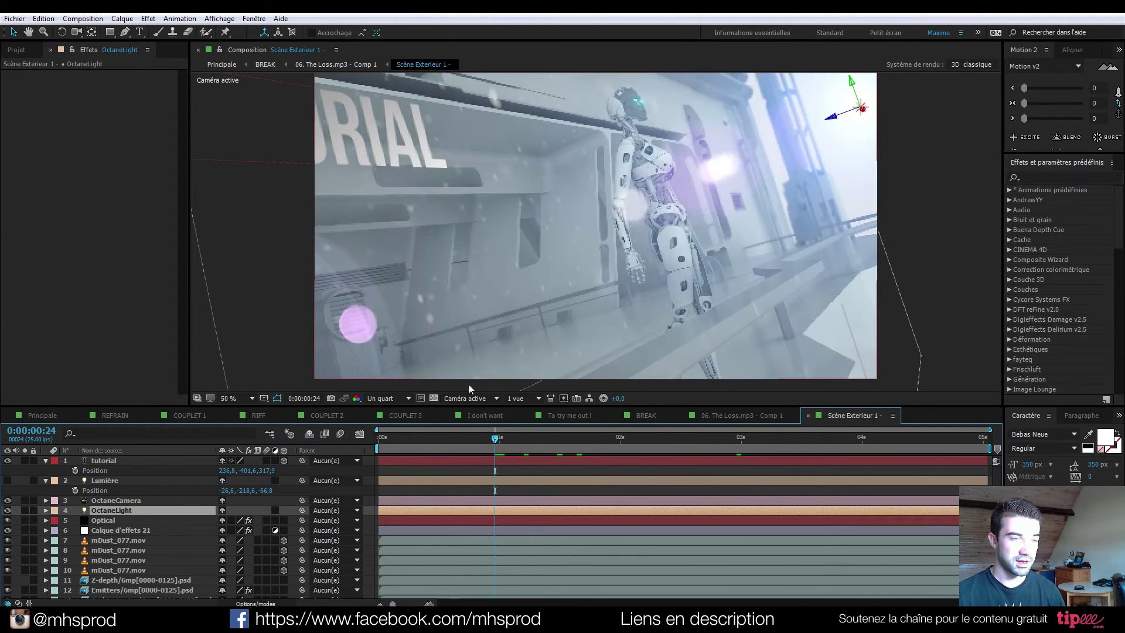
{"action": "left_click_drag", "start_coordinate": [498, 444], "coordinate": [592, 436]}
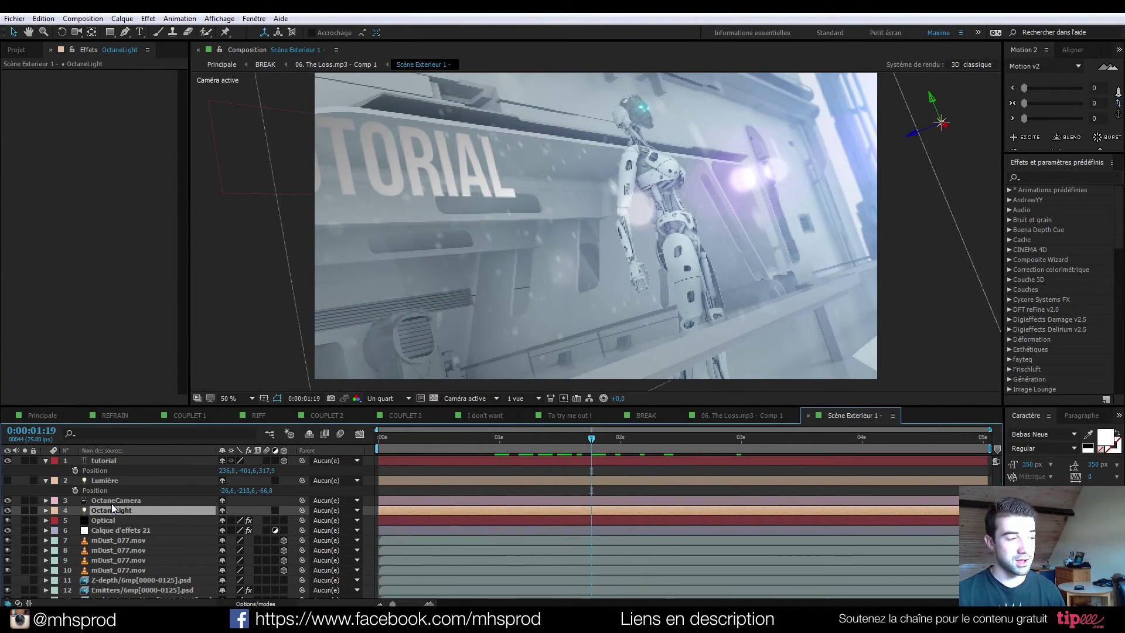
{"action": "left_click", "coordinate": [102, 479]}
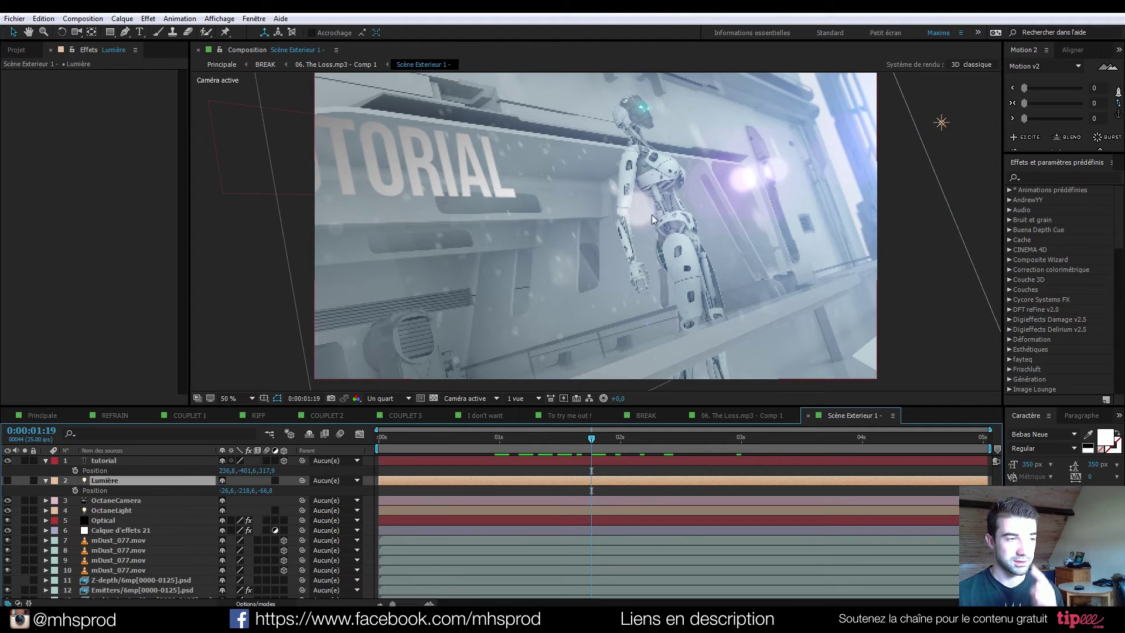
{"action": "left_click", "coordinate": [9, 481]}
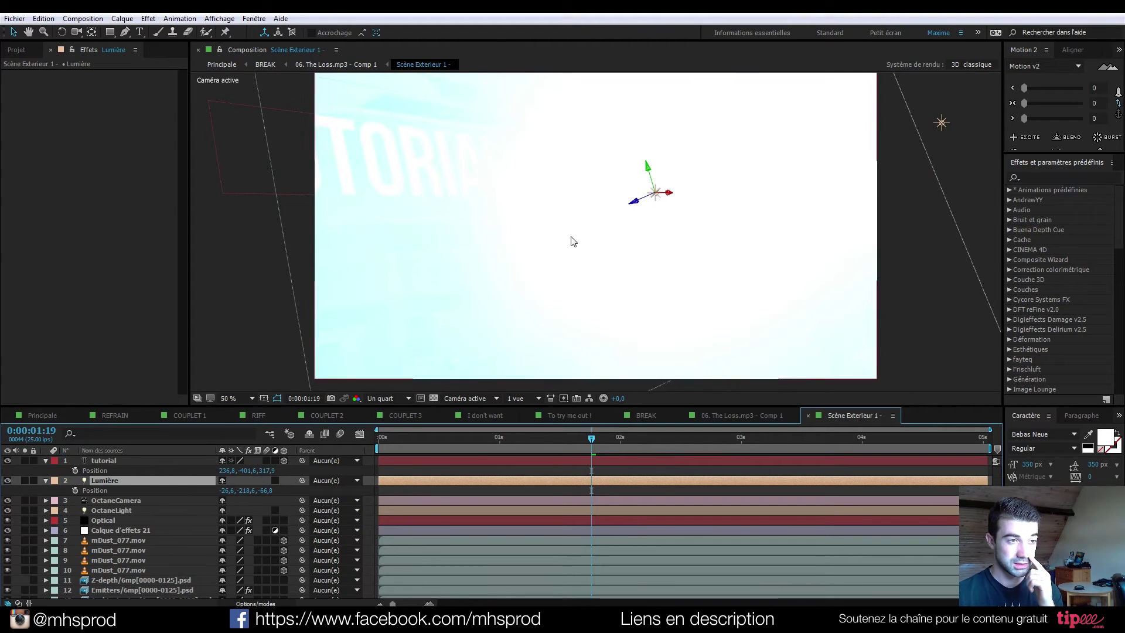
{"action": "left_click", "coordinate": [8, 480]}
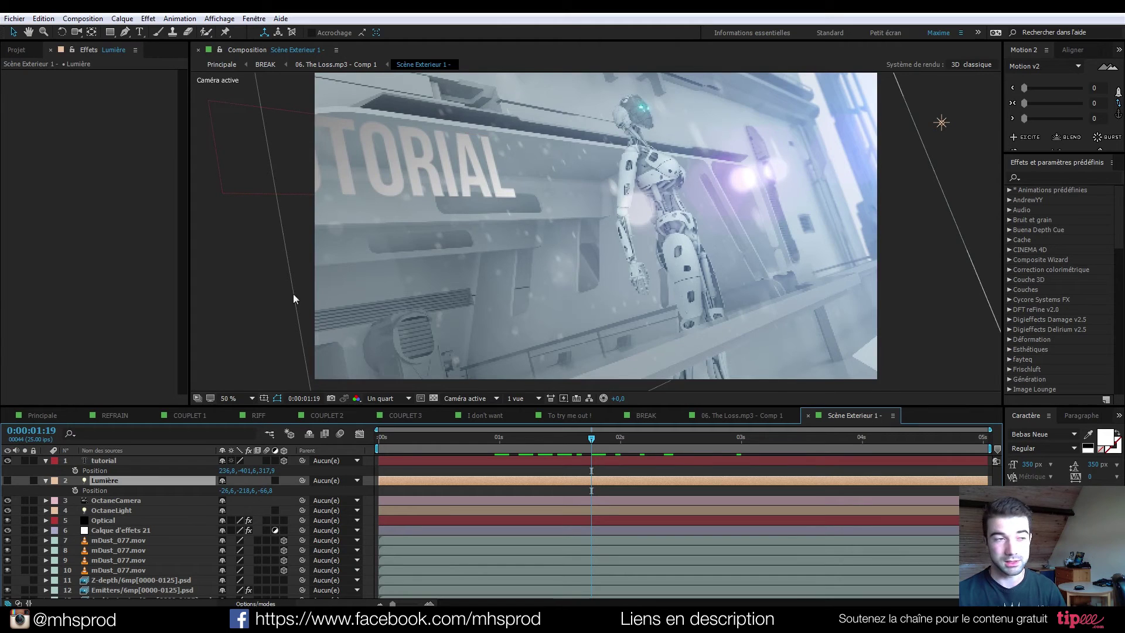
{"action": "left_click_drag", "start_coordinate": [605, 437], "coordinate": [678, 438]}
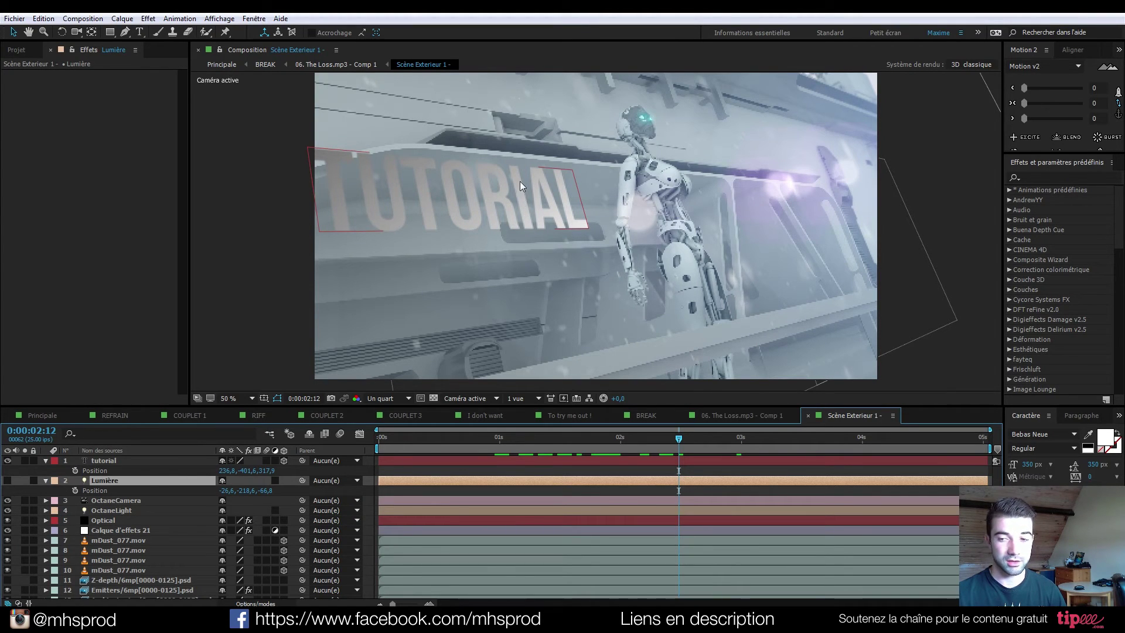
Step: Set the tutorial layer's Surface option Utilise les lumières to Non
{"action": "left_click", "coordinate": [46, 461]}
{"action": "left_click", "coordinate": [45, 461]}
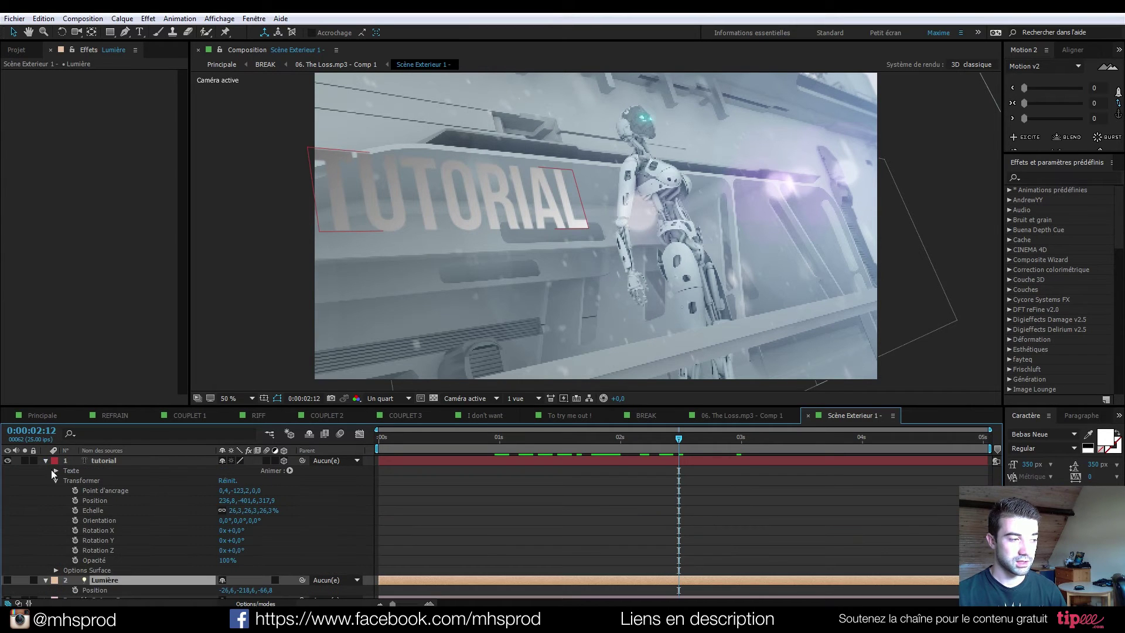
{"action": "left_click", "coordinate": [55, 571]}
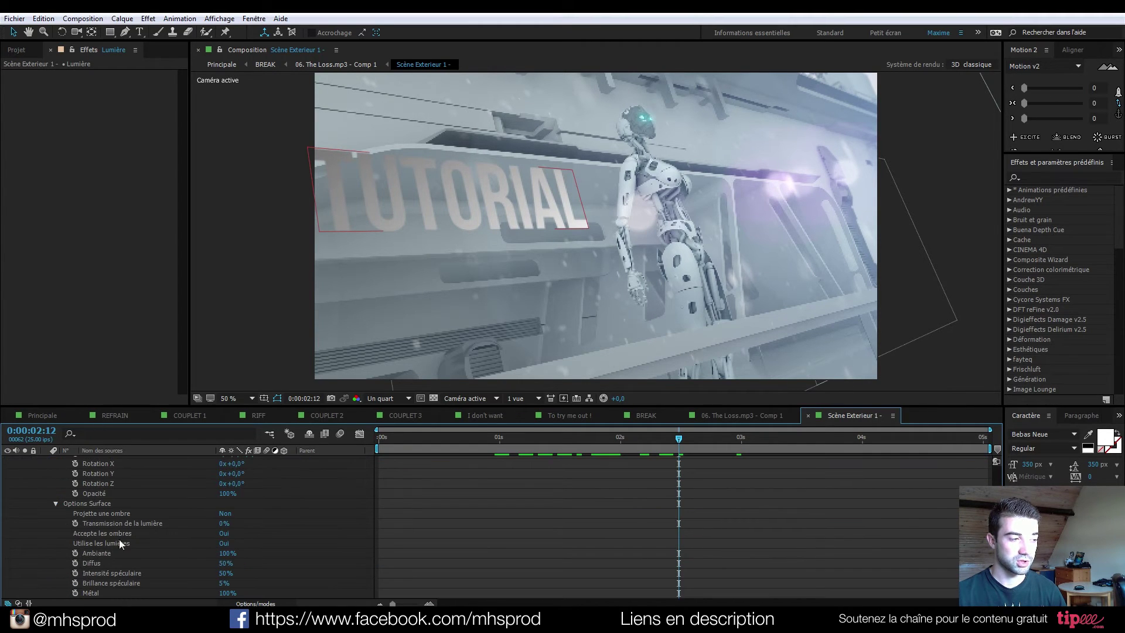
{"action": "left_click", "coordinate": [226, 544]}
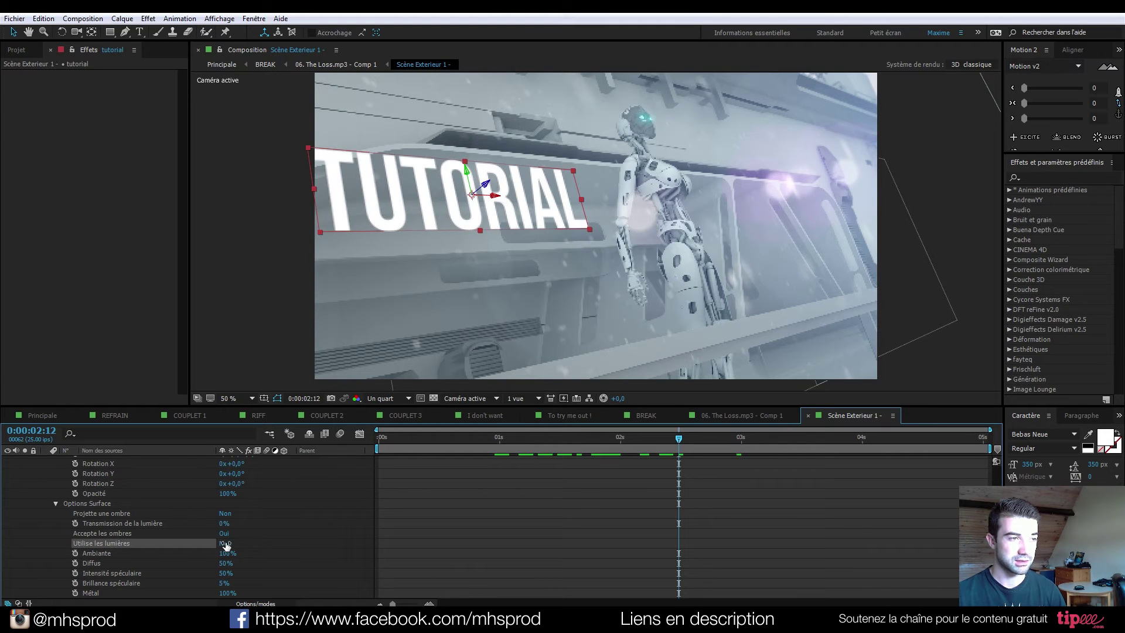
{"action": "left_click", "coordinate": [439, 219]}
{"action": "left_click", "coordinate": [453, 222]}
{"action": "scroll", "coordinate": [104, 498], "scroll_direction": "up", "scroll_amount": 3}
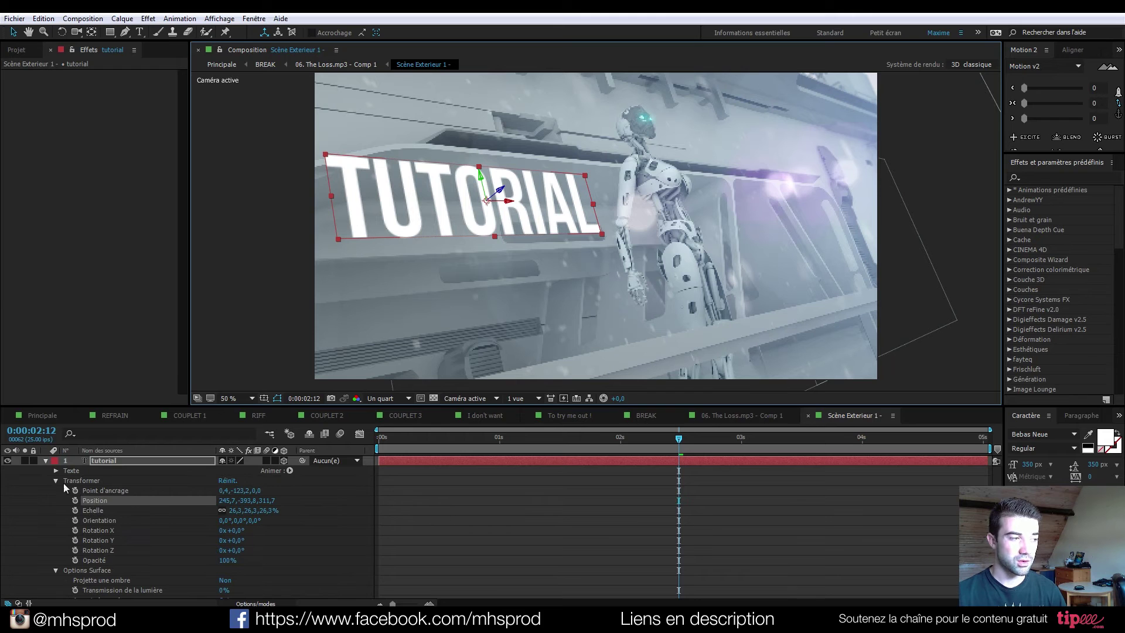
{"action": "left_click", "coordinate": [46, 461]}
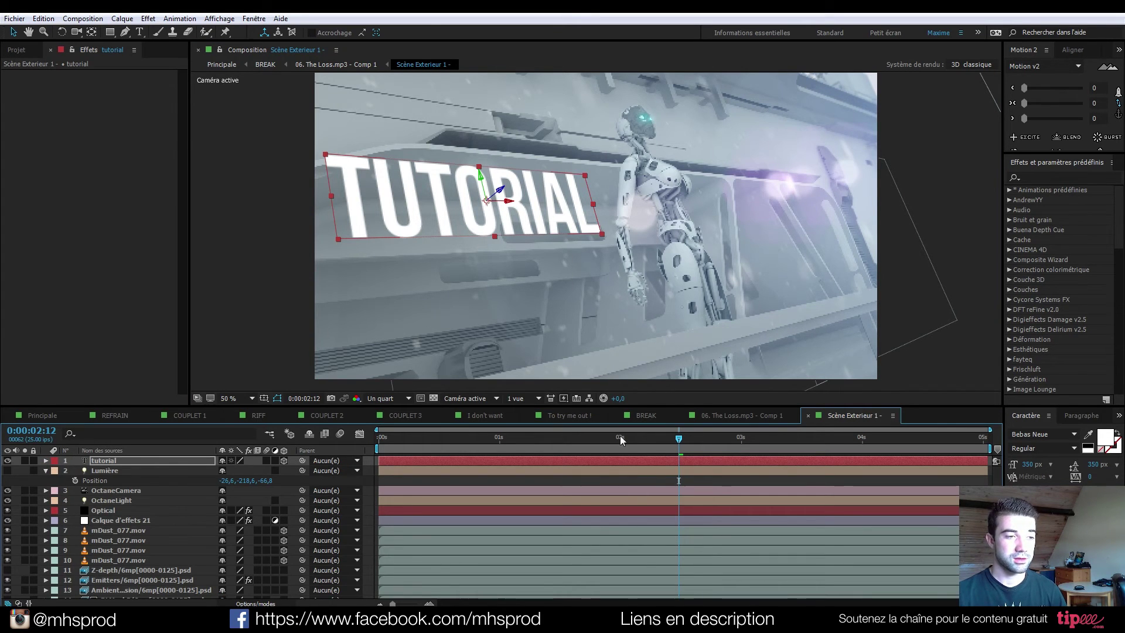
Step: At 0:00:03:09, parent the tutorial layer to Lumière, then reset its Parent to Aucun(e)
{"action": "left_click_drag", "start_coordinate": [679, 439], "coordinate": [785, 459]}
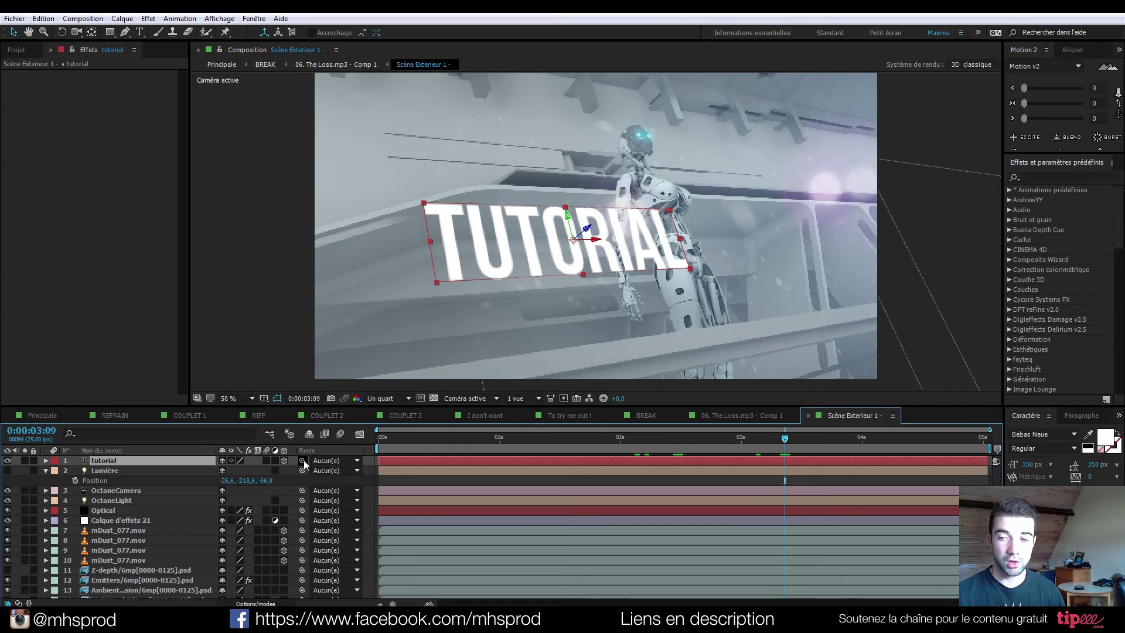
{"action": "left_click_drag", "start_coordinate": [303, 459], "coordinate": [145, 470]}
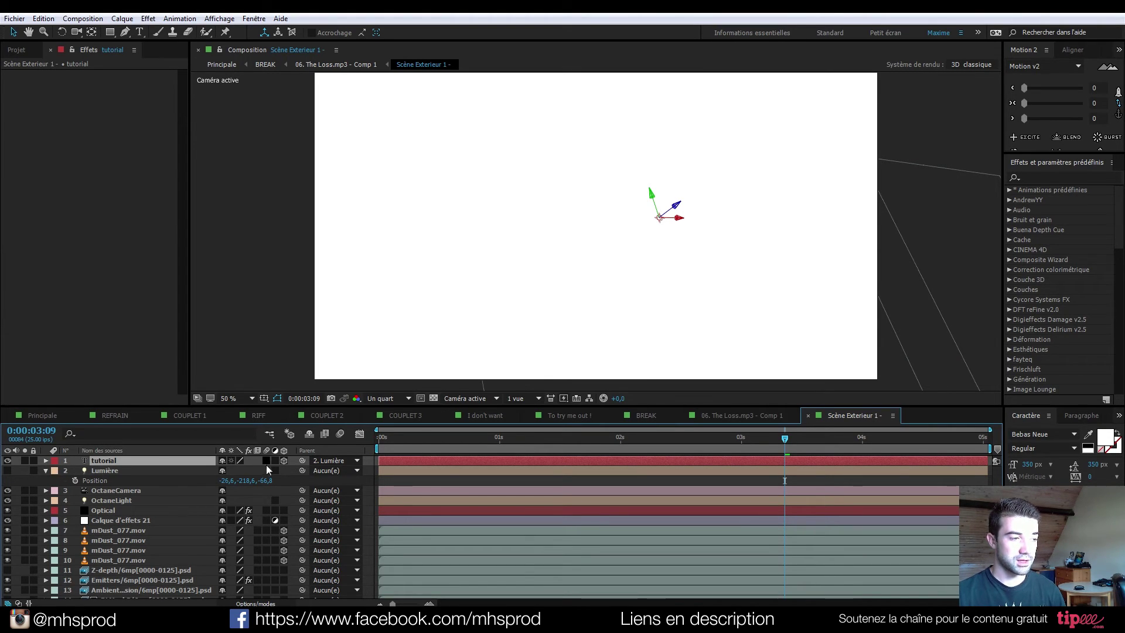
{"action": "left_click", "coordinate": [329, 461]}
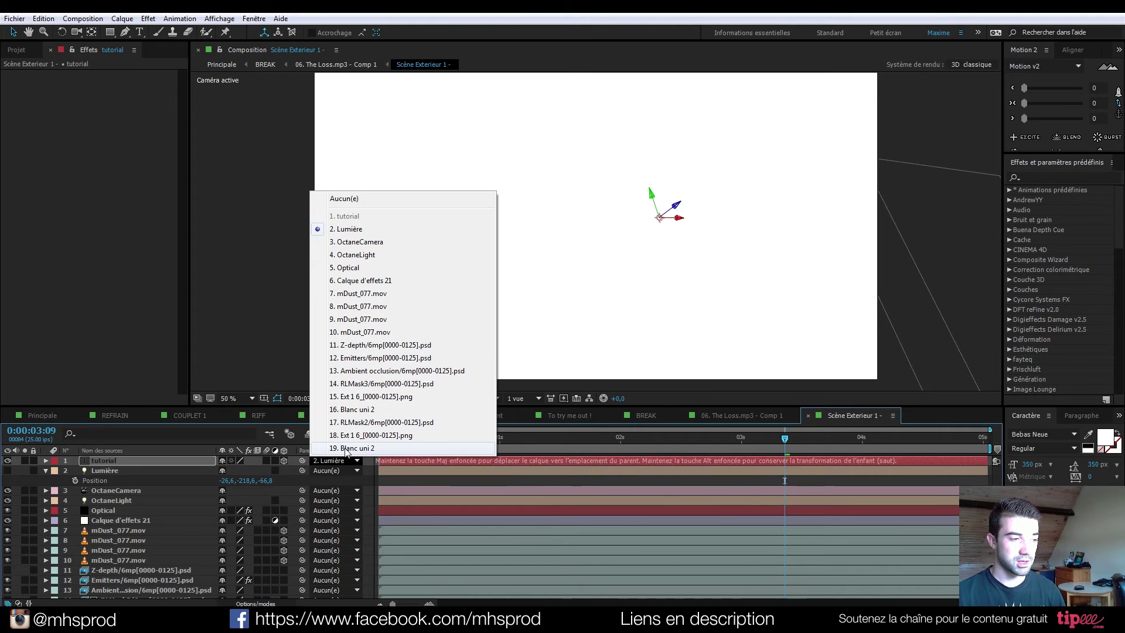
{"action": "left_click", "coordinate": [337, 199]}
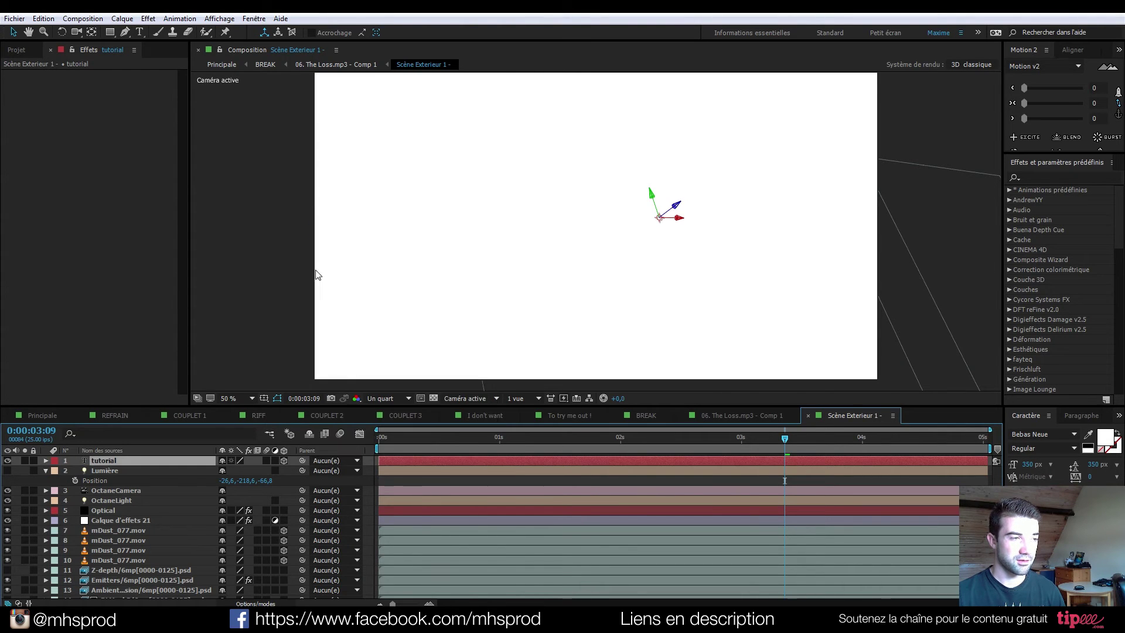
Step: Set the tutorial layer's Scale to 0,3% and show its Position at 0:00:04:00
{"action": "key", "text": "s"}
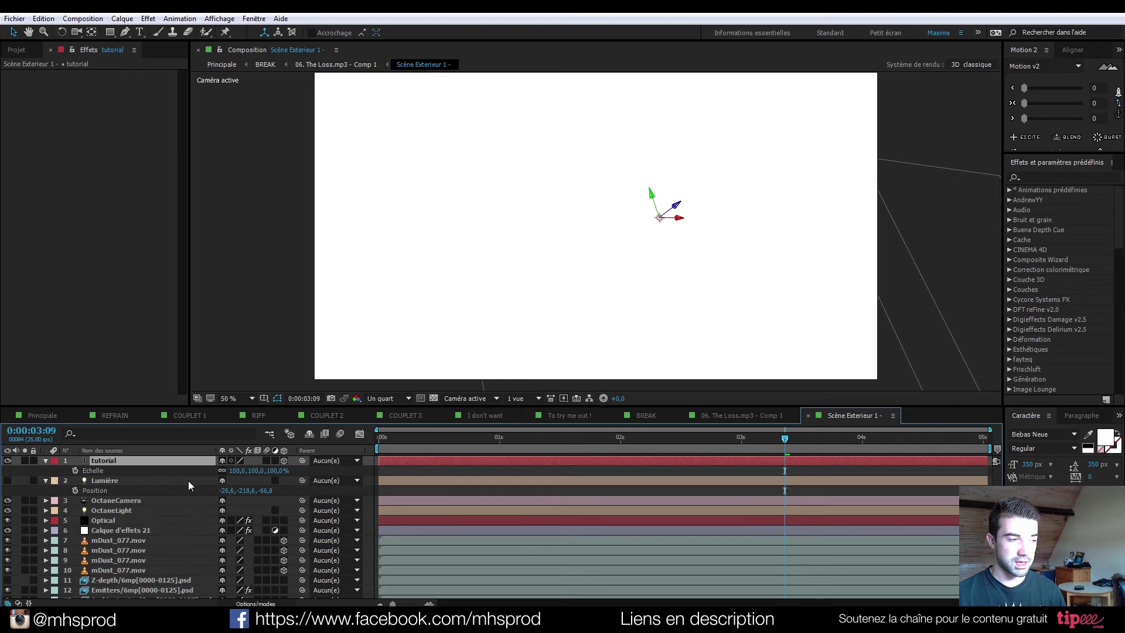
{"action": "left_click", "coordinate": [245, 470]}
{"action": "type", "text": "0.3"}
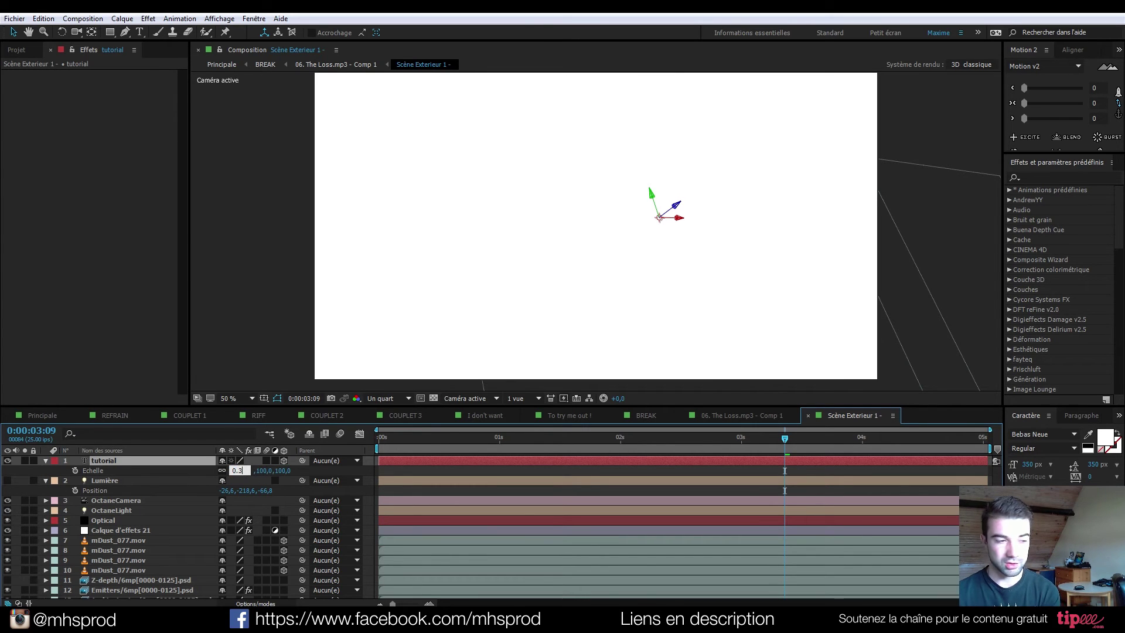
{"action": "left_click", "coordinate": [311, 471]}
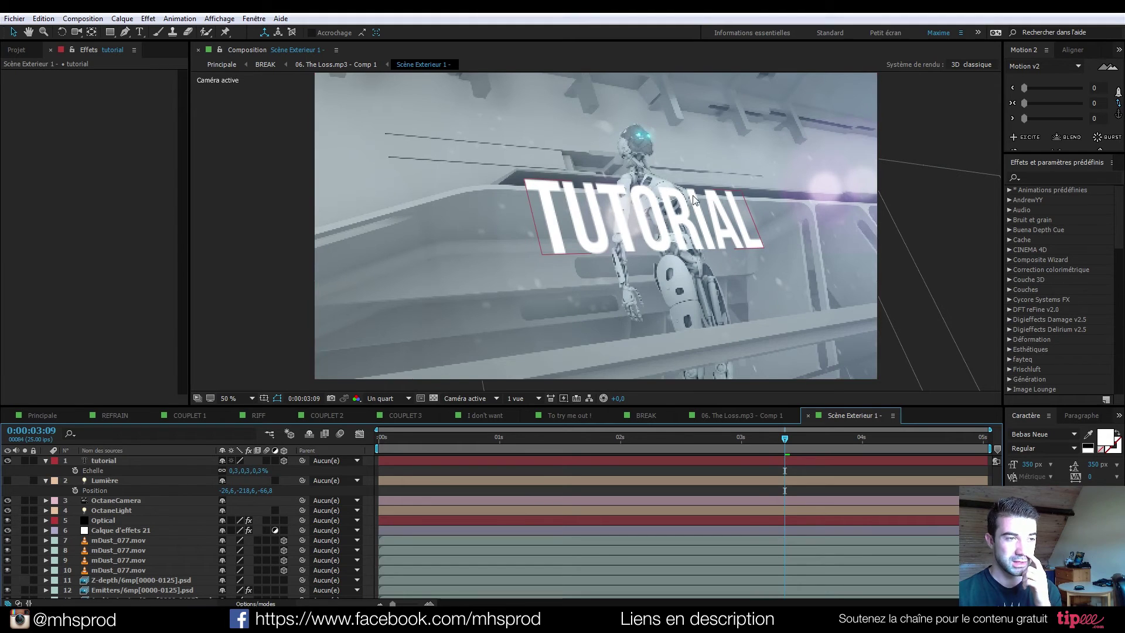
{"action": "left_click_drag", "start_coordinate": [772, 441], "coordinate": [701, 440]}
{"action": "key", "text": "space"}
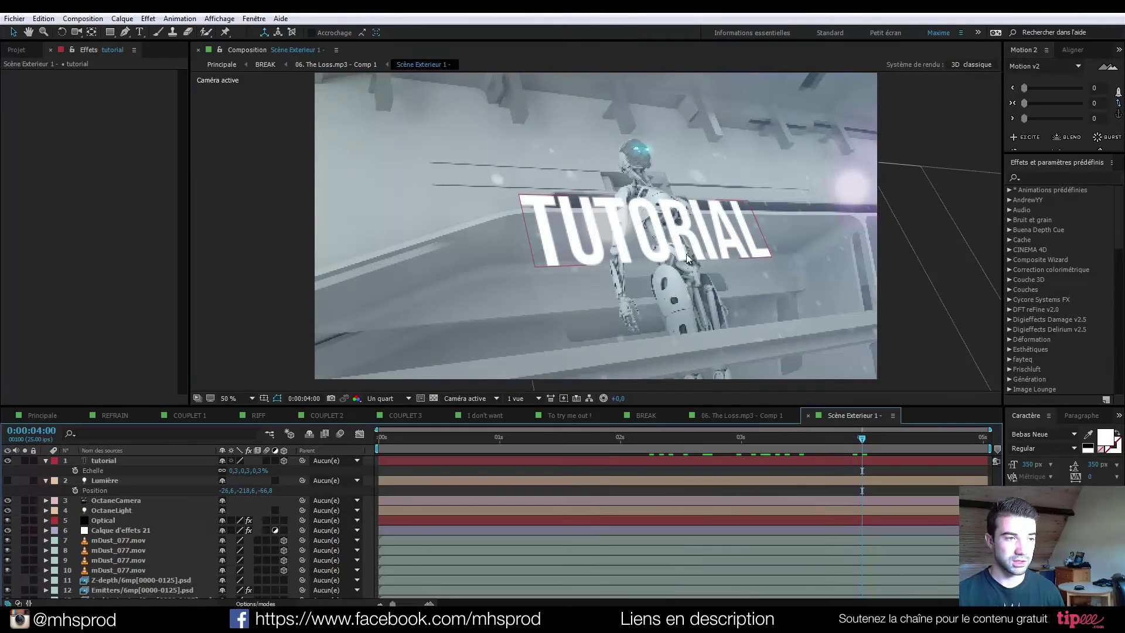
{"action": "left_click", "coordinate": [687, 255]}
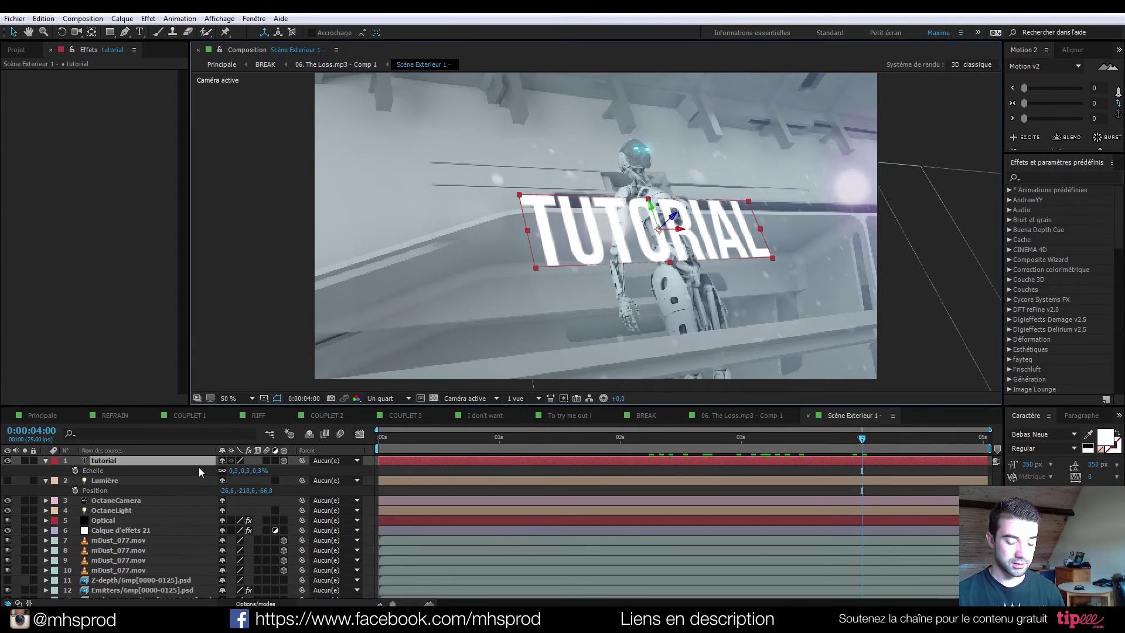
{"action": "key", "text": "p"}
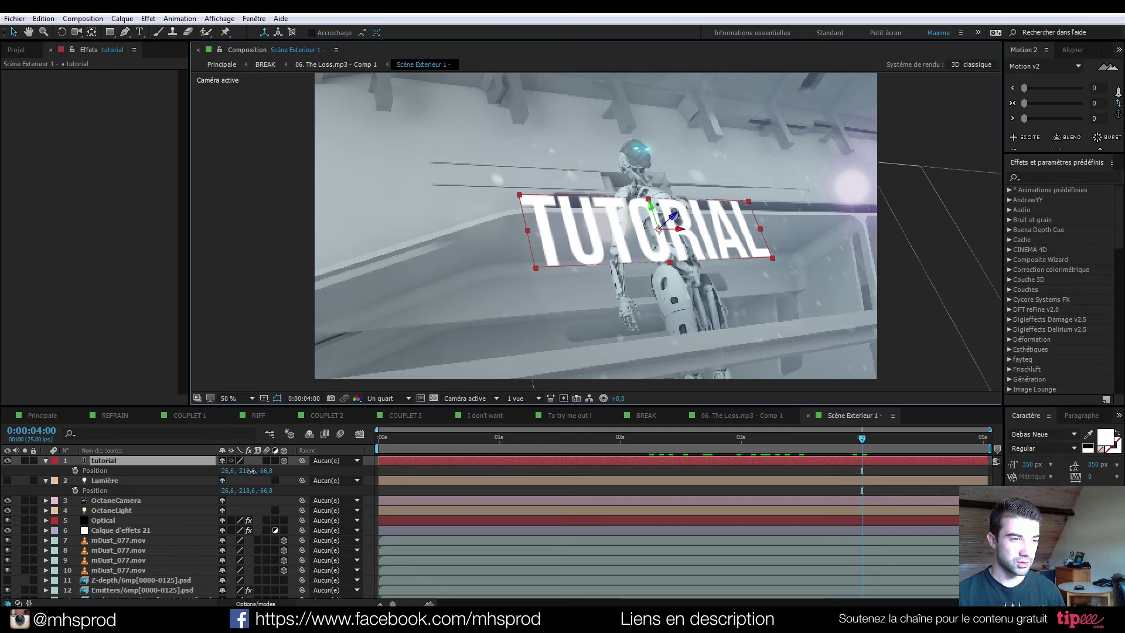
Step: Scrub Position X/Y and resize the TUTORIAL text so it sits left of the cyborg
{"action": "left_click_drag", "start_coordinate": [252, 471], "coordinate": [214, 471]}
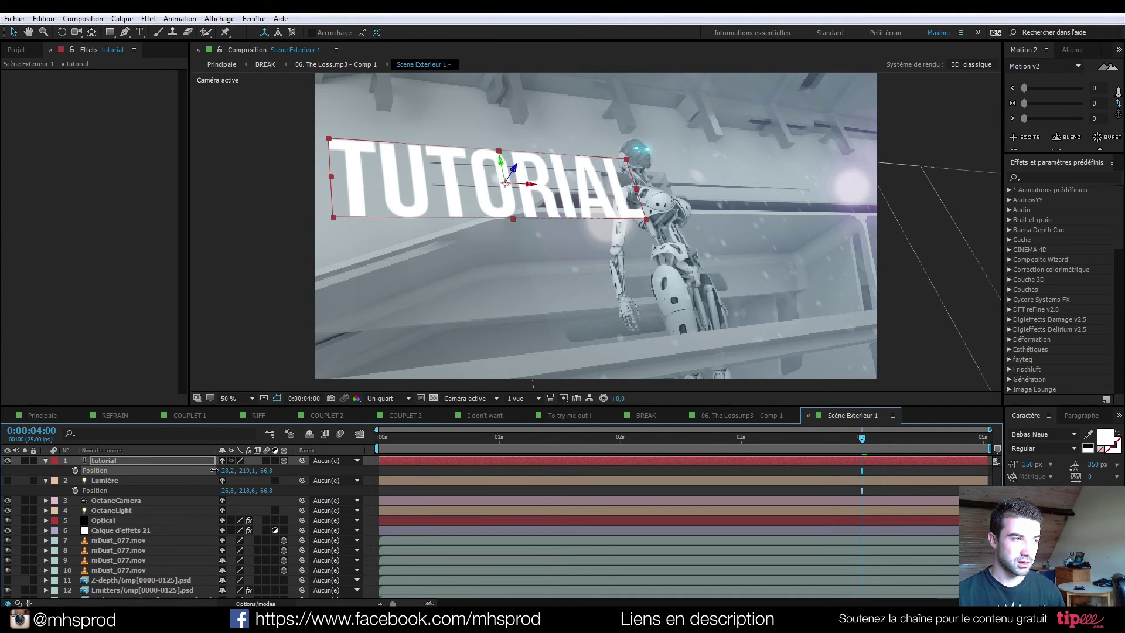
{"action": "left_click_drag", "start_coordinate": [627, 160], "coordinate": [502, 167]}
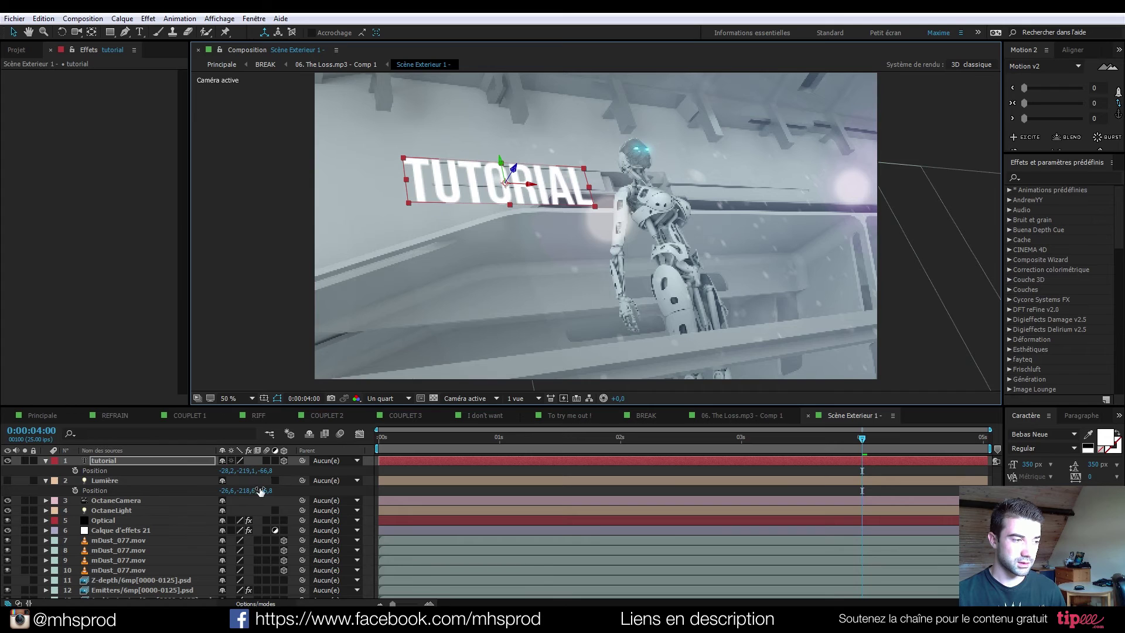
{"action": "left_click_drag", "start_coordinate": [244, 471], "coordinate": [252, 470]}
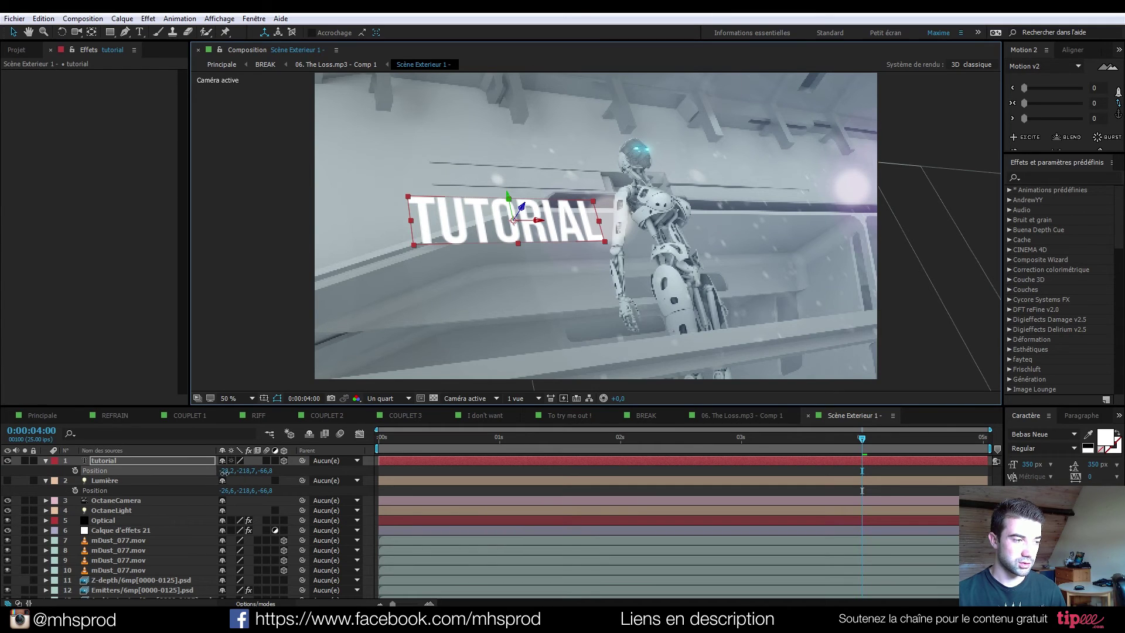
{"action": "left_click_drag", "start_coordinate": [223, 472], "coordinate": [226, 470]}
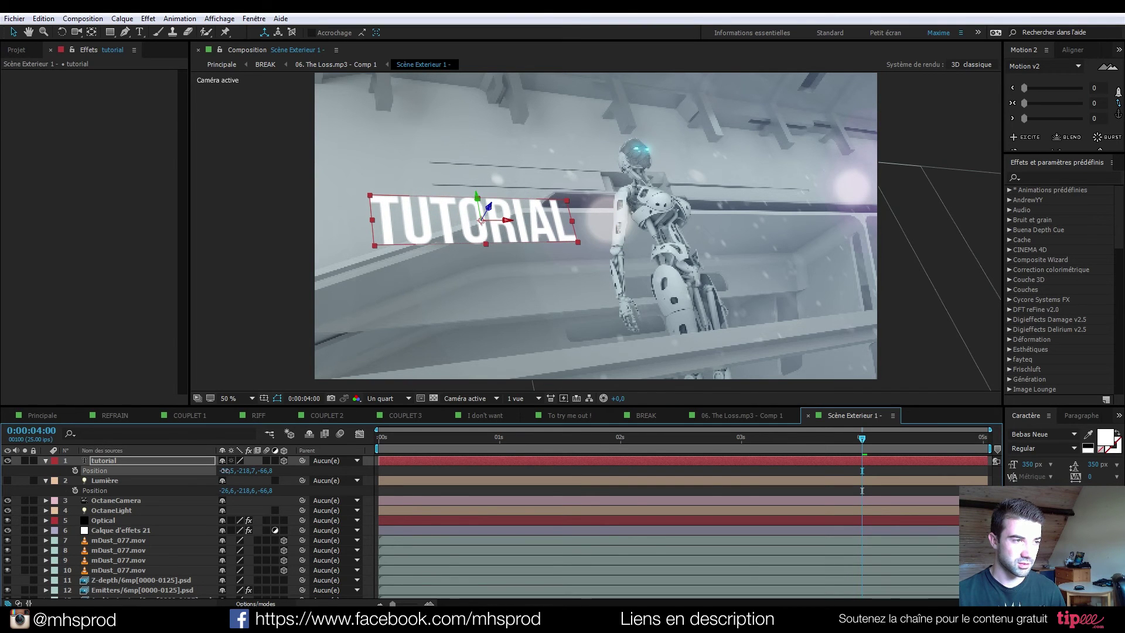
{"action": "left_click_drag", "start_coordinate": [803, 449], "coordinate": [662, 445]}
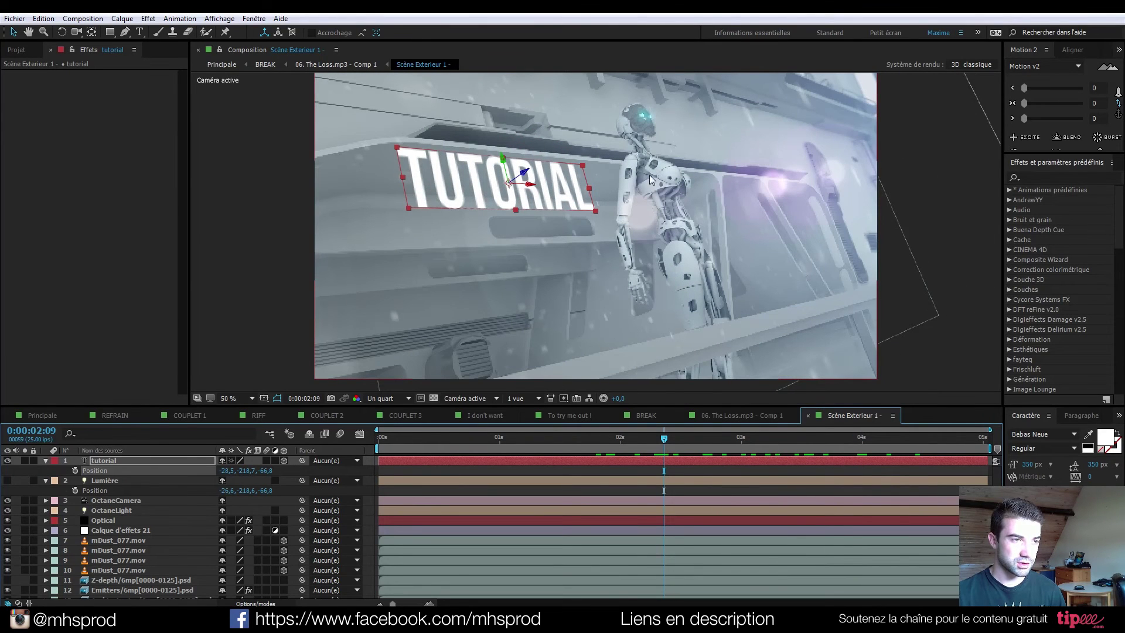
Step: Set the tutorial layer's Position Z to -67, giving -28,5,-218,7,-67,0
{"action": "key", "text": "alt+Tab"}
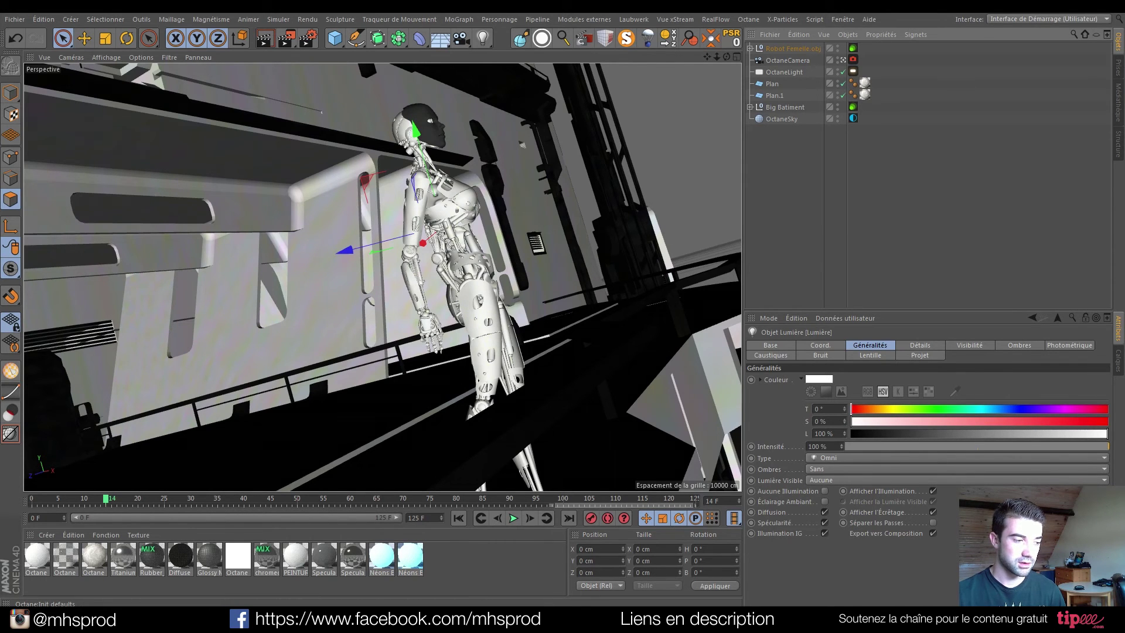
{"action": "key", "text": "alt+Tab"}
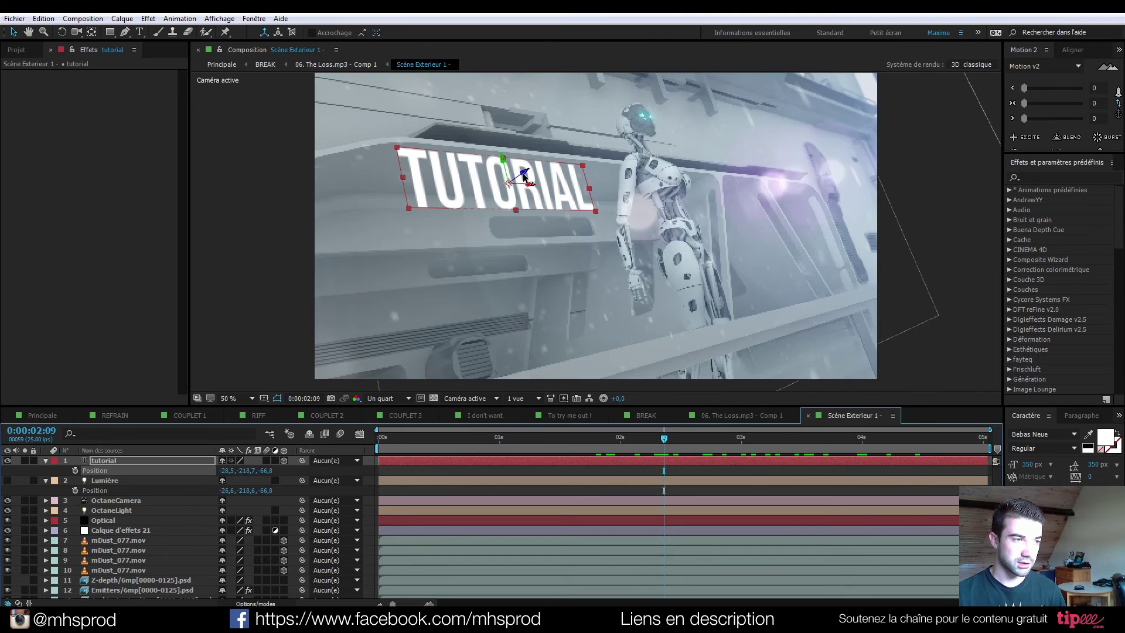
{"action": "left_click", "coordinate": [280, 474]}
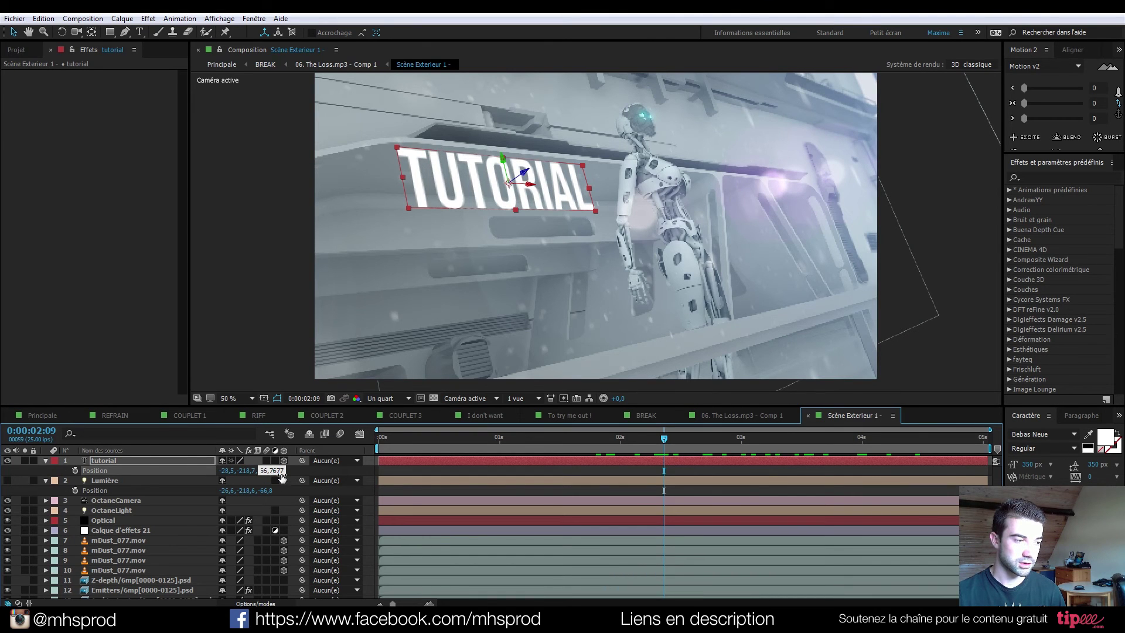
{"action": "left_click_drag", "start_coordinate": [272, 472], "coordinate": [311, 479]}
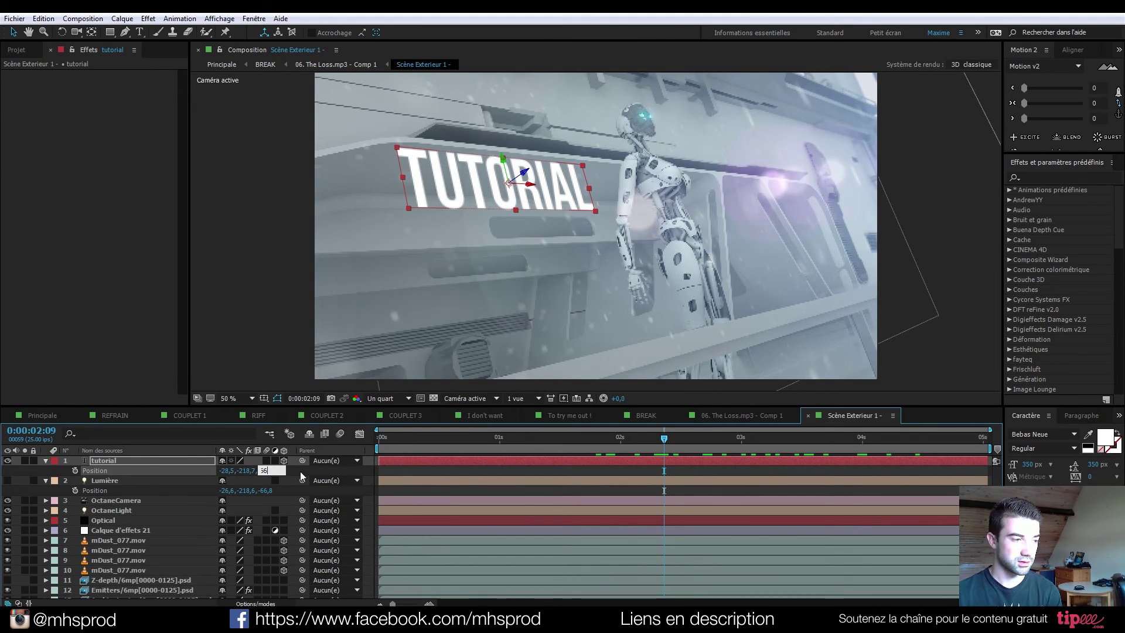
{"action": "key", "text": "Return"}
{"action": "left_click", "coordinate": [271, 476]}
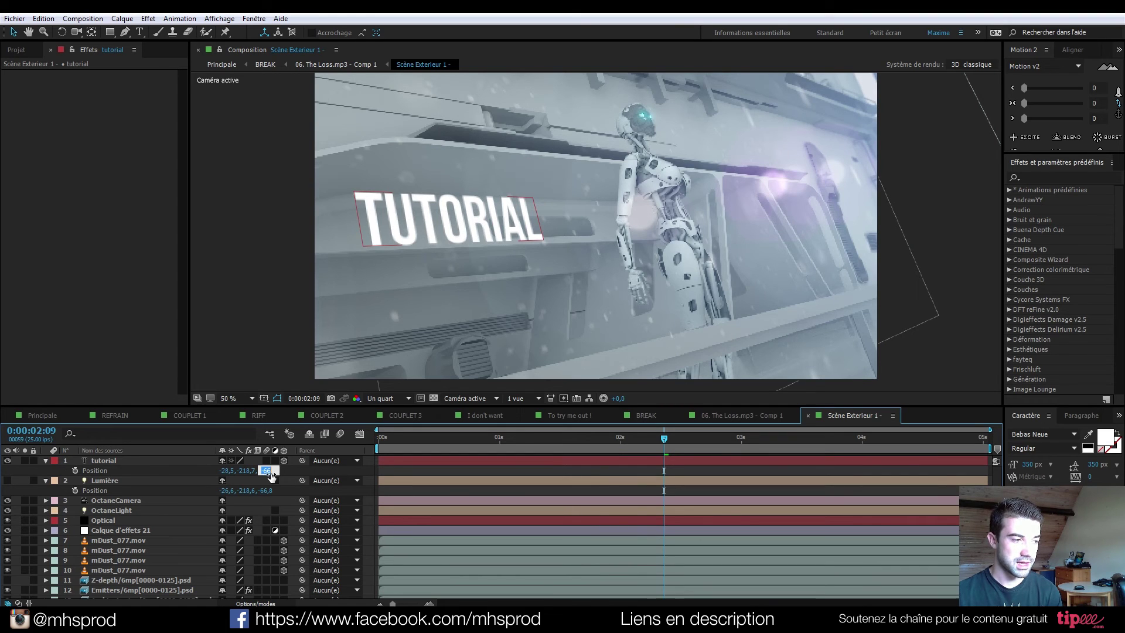
{"action": "type", "text": "-6"}
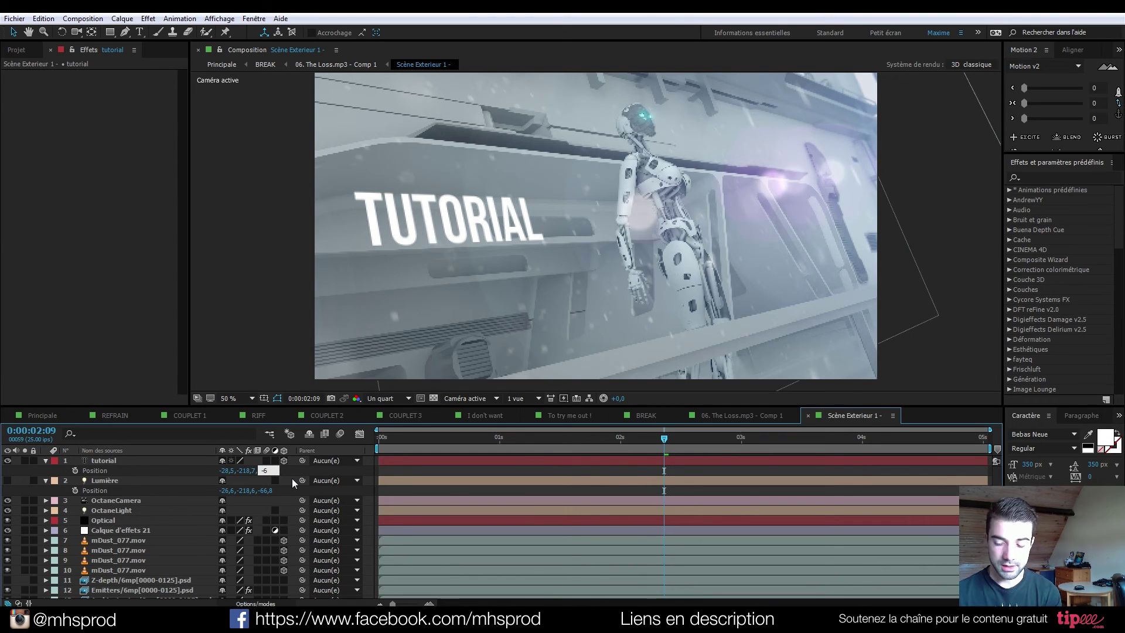
{"action": "type", "text": "7"}
{"action": "key", "text": "Return"}
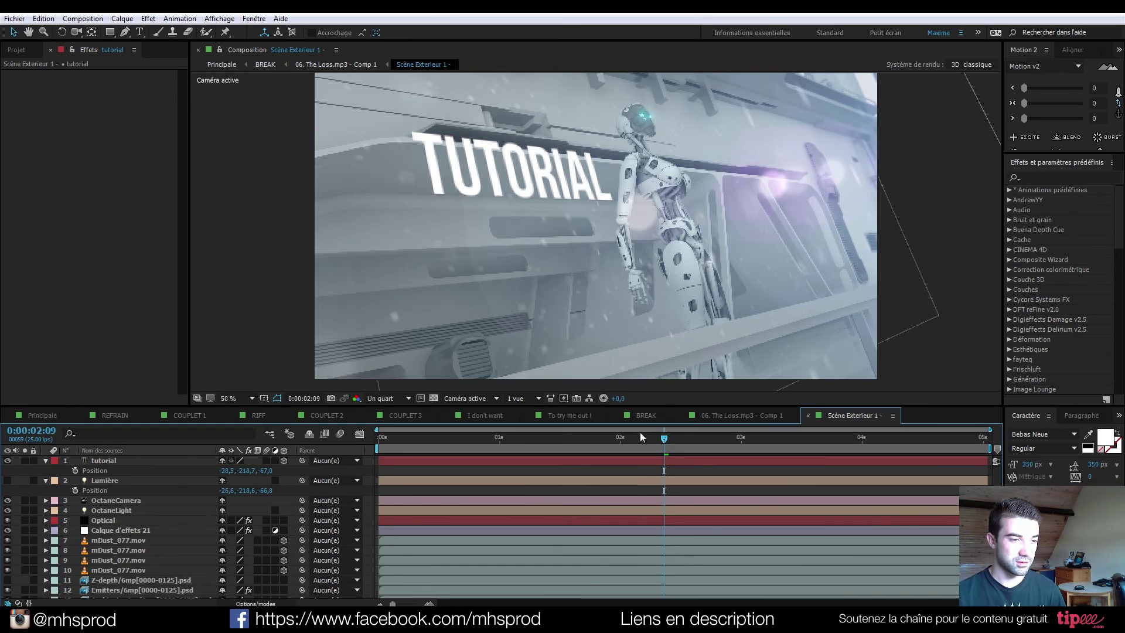
Step: Preview the tracked TUTORIAL text with the viewer resolution set to Intégrale
{"action": "key", "text": "space"}
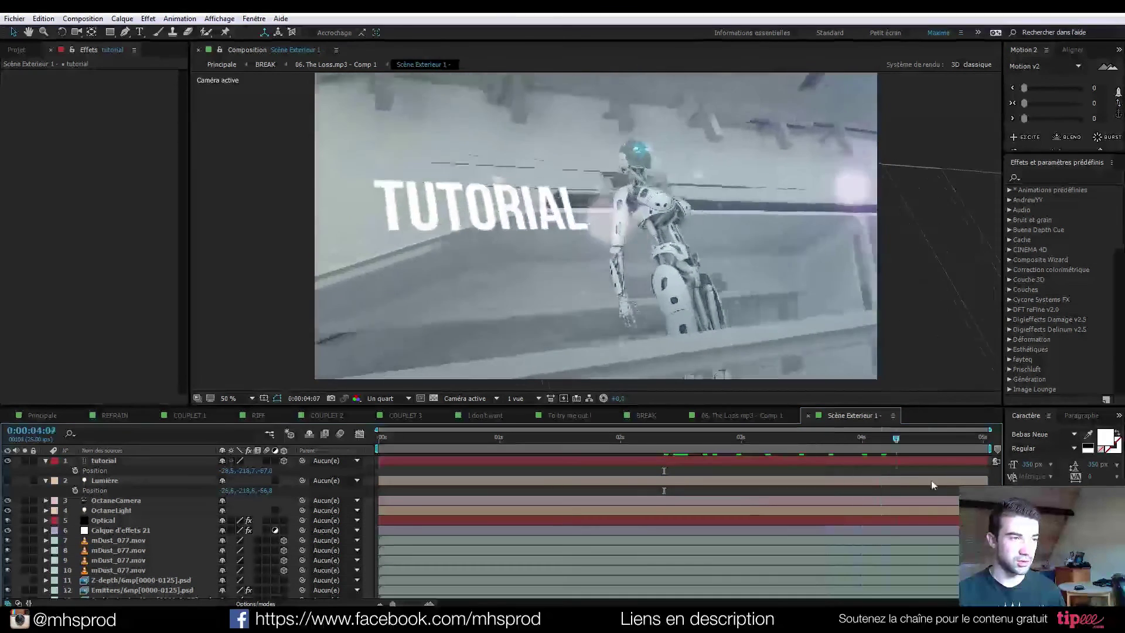
{"action": "left_click_drag", "start_coordinate": [926, 483], "coordinate": [738, 468]}
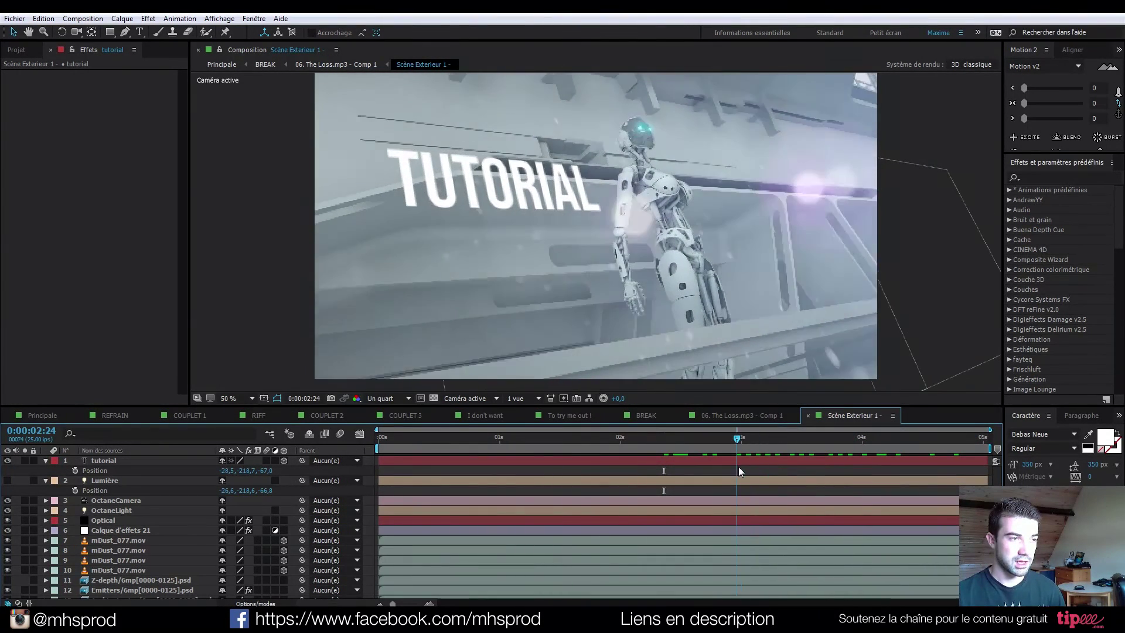
{"action": "left_click", "coordinate": [515, 193]}
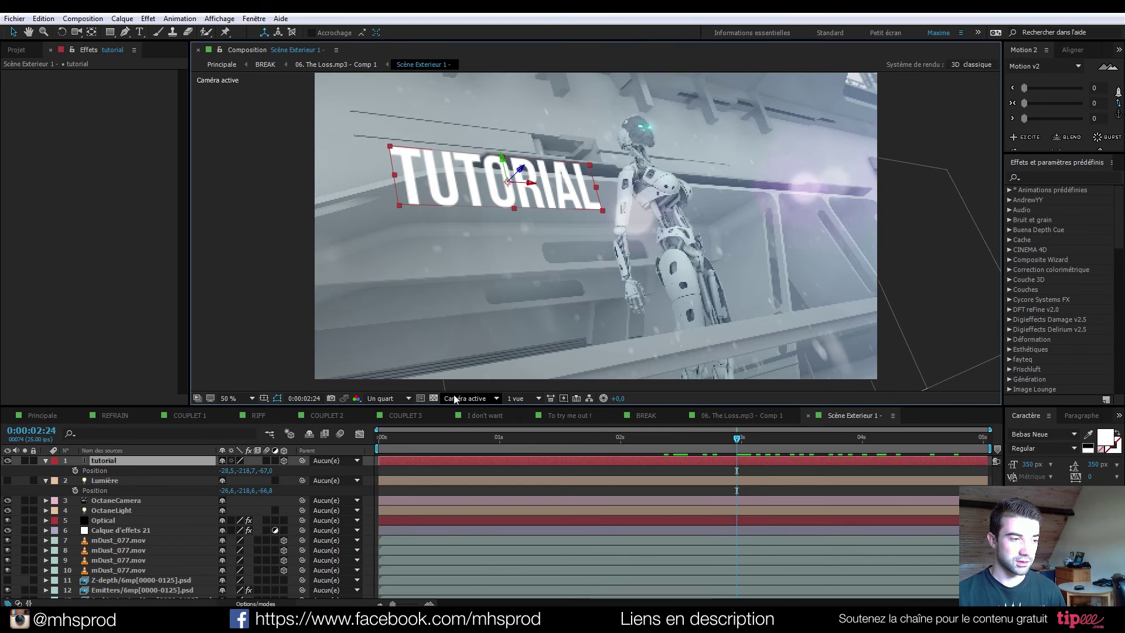
{"action": "left_click", "coordinate": [396, 399]}
{"action": "left_click", "coordinate": [398, 429]}
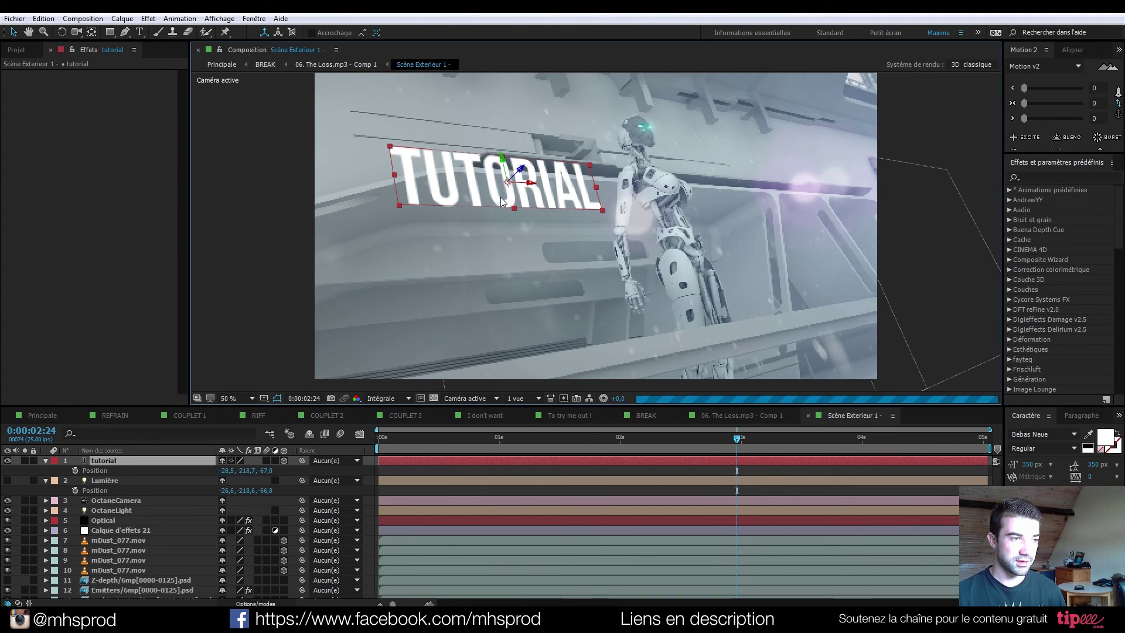
{"action": "left_click", "coordinate": [814, 438]}
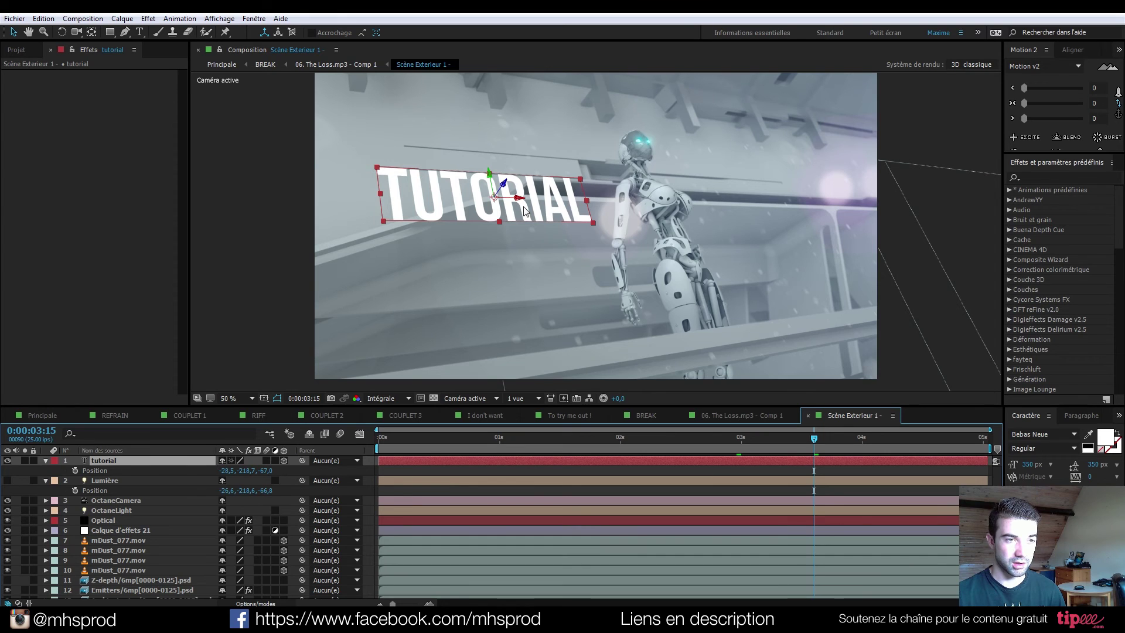
Step: Show the Principale composition, then bring up the Instagram profile tab in the browser
{"action": "left_click", "coordinate": [40, 415]}
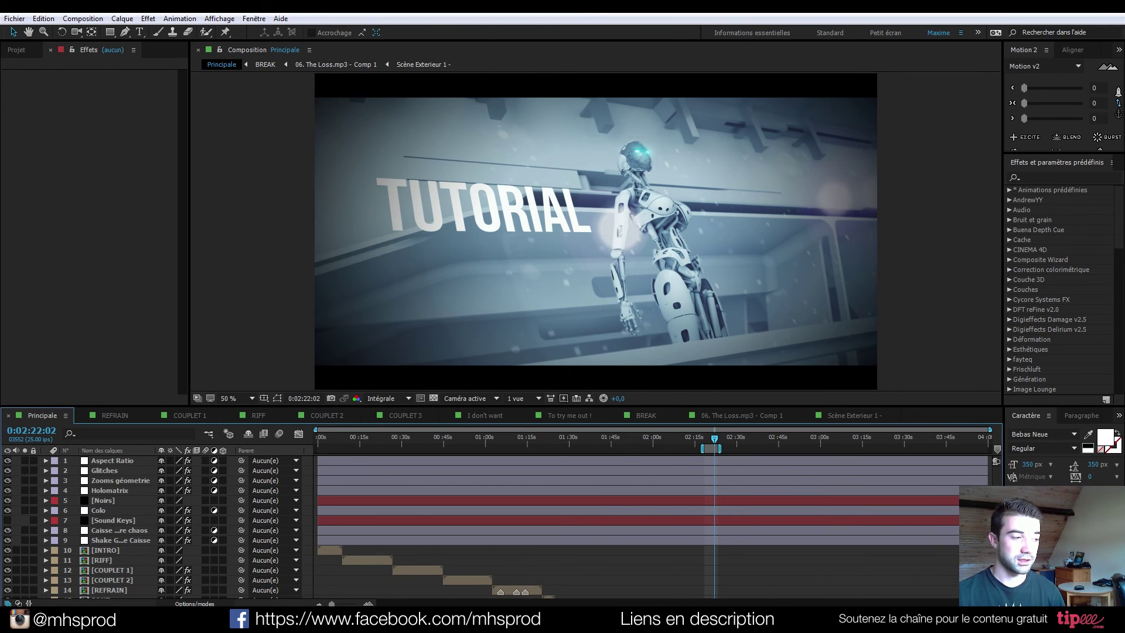
{"action": "key", "text": "alt+Tab"}
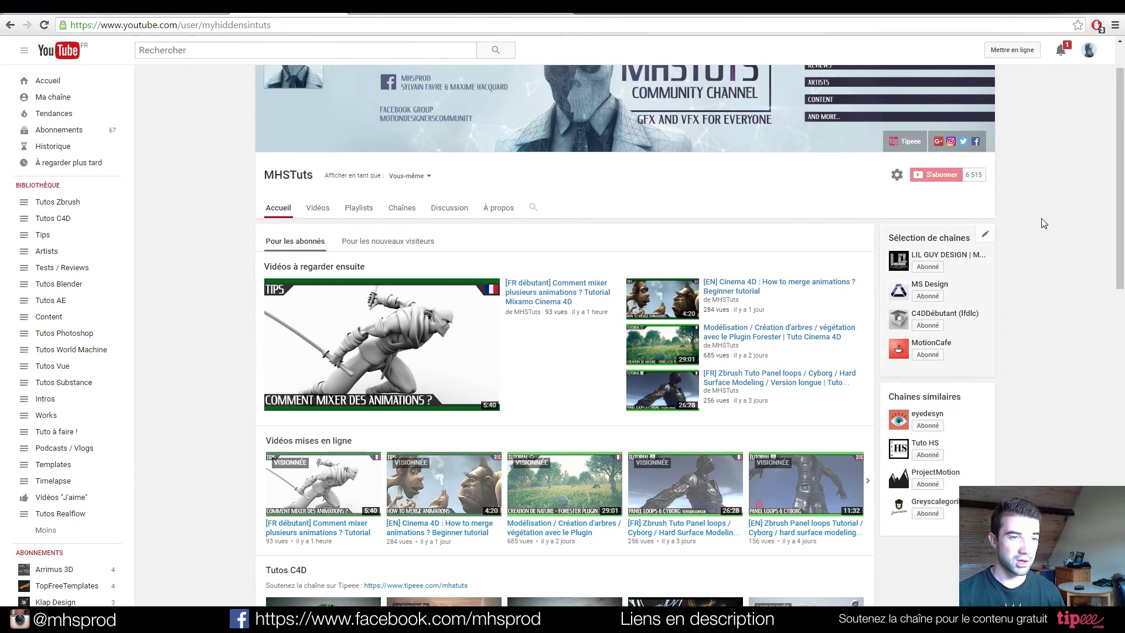
{"action": "left_click", "coordinate": [351, 7]}
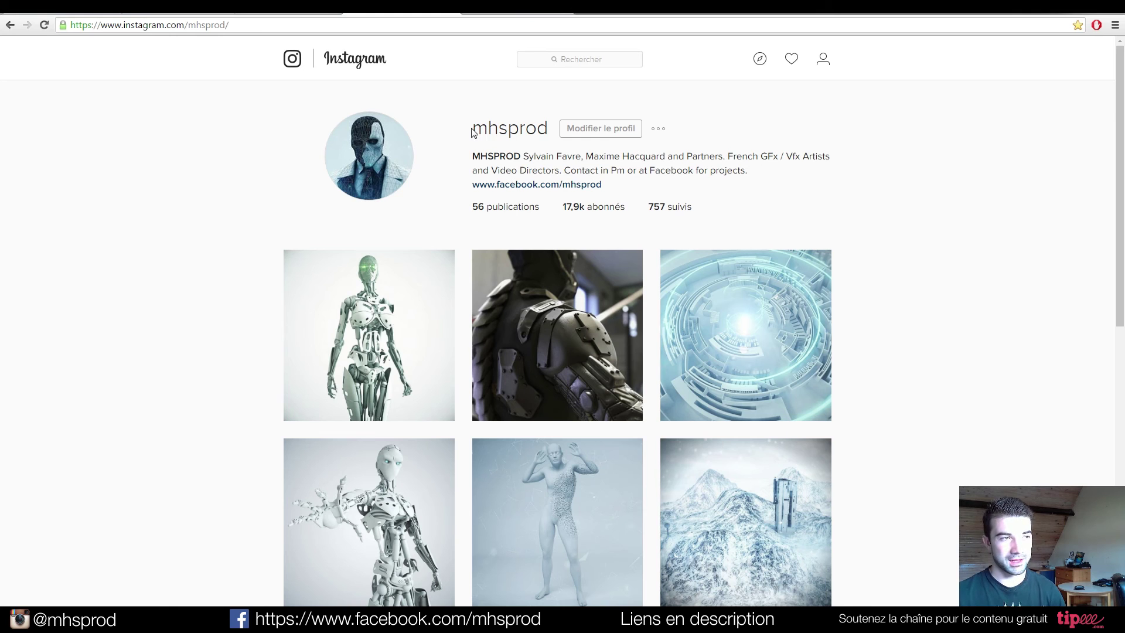
Step: Scroll the studio's Instagram profile and load more posts with Charger la suite
{"action": "left_click_drag", "start_coordinate": [472, 129], "coordinate": [520, 129]}
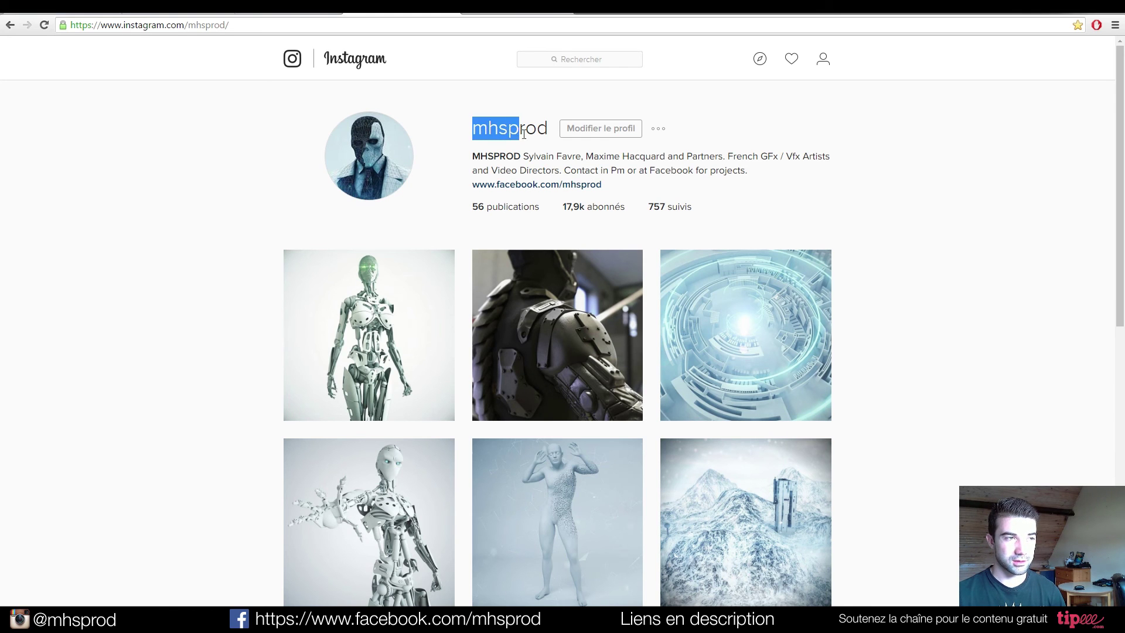
{"action": "left_click", "coordinate": [547, 141]}
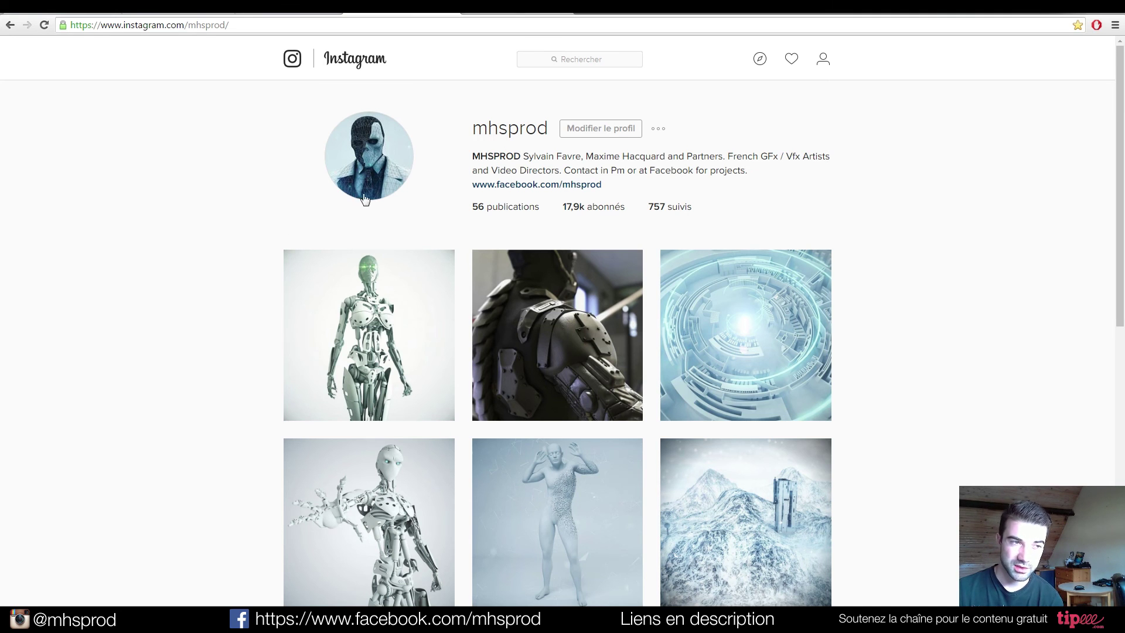
{"action": "scroll", "coordinate": [217, 209], "scroll_direction": "down", "scroll_amount": 1}
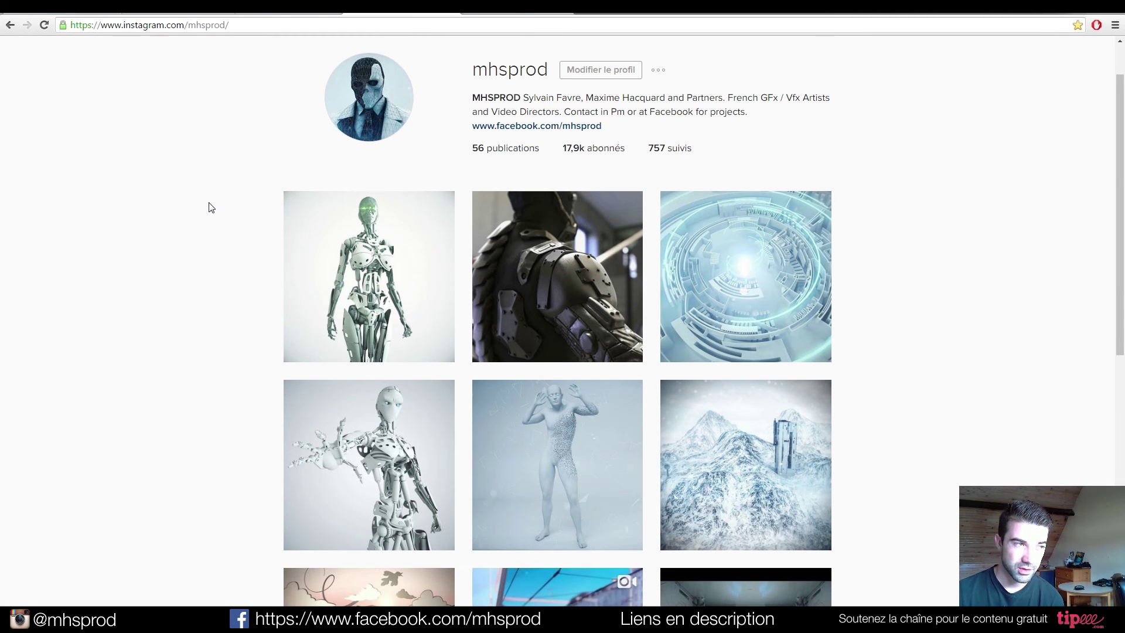
{"action": "scroll", "coordinate": [210, 210], "scroll_direction": "down", "scroll_amount": 8}
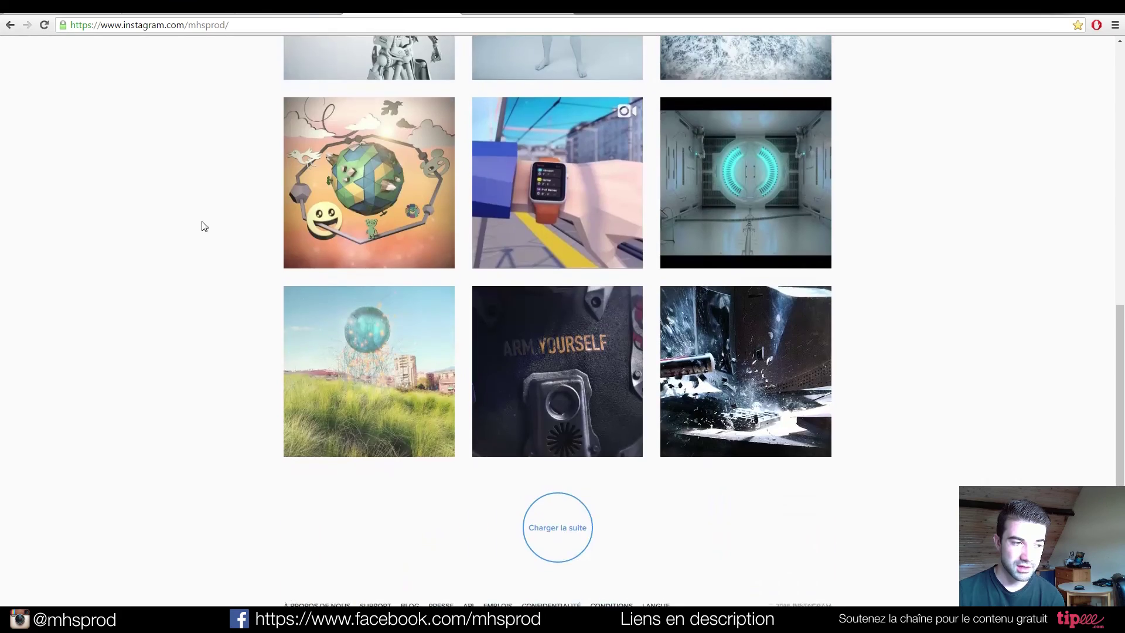
{"action": "left_click", "coordinate": [574, 502]}
{"action": "scroll", "coordinate": [167, 327], "scroll_direction": "down", "scroll_amount": 8}
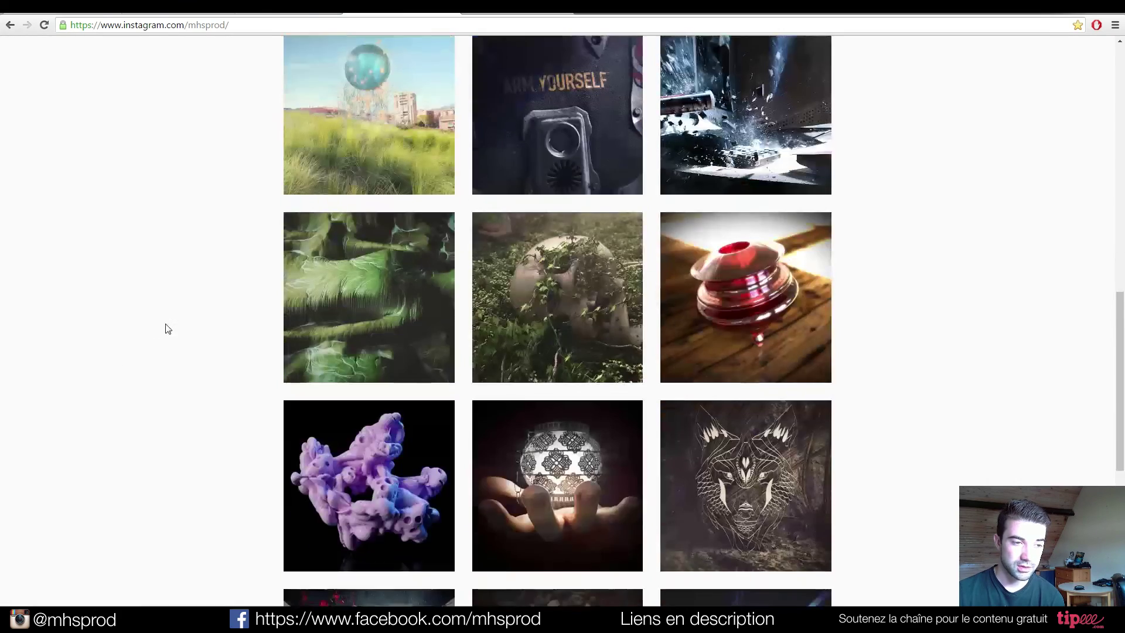
{"action": "scroll", "coordinate": [174, 322], "scroll_direction": "down", "scroll_amount": 3}
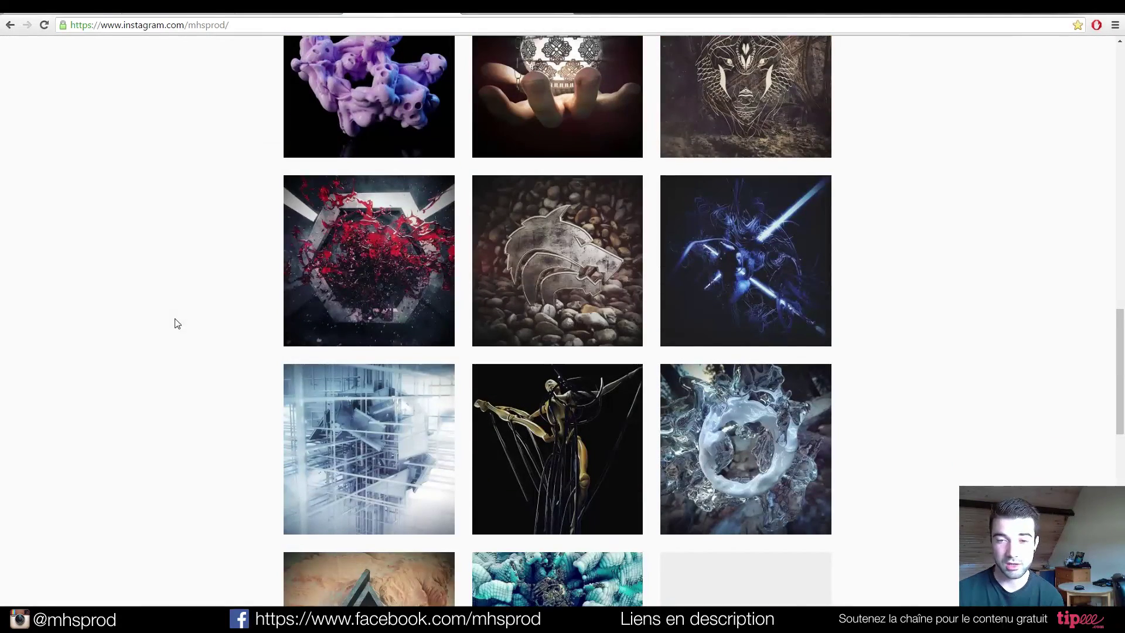
{"action": "scroll", "coordinate": [171, 320], "scroll_direction": "up", "scroll_amount": 18}
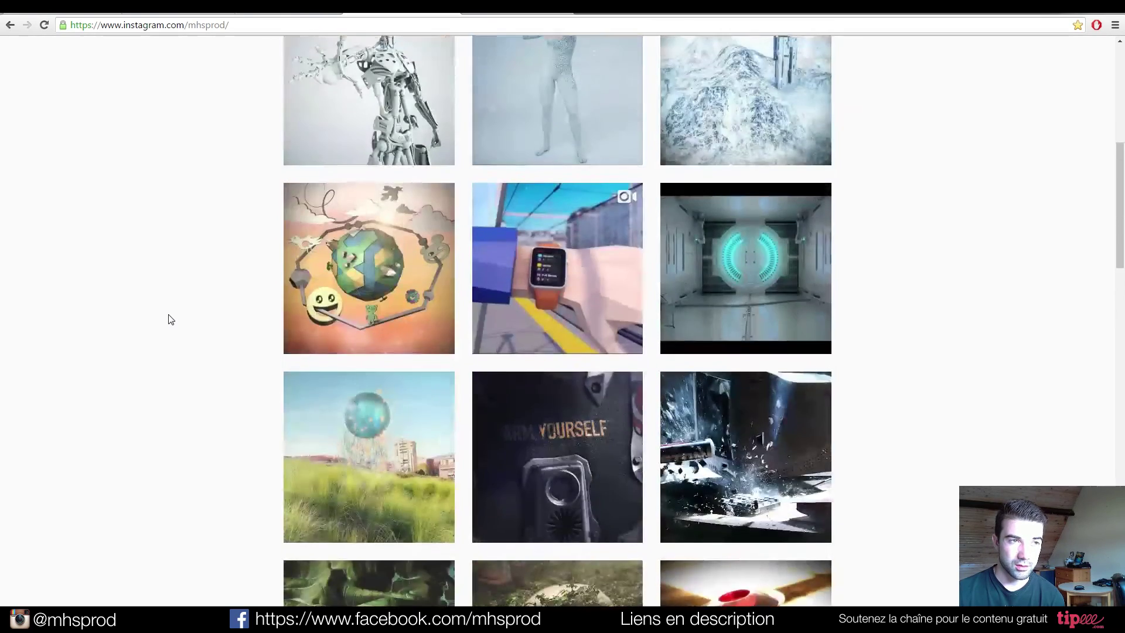
{"action": "scroll", "coordinate": [171, 319], "scroll_direction": "down", "scroll_amount": 5}
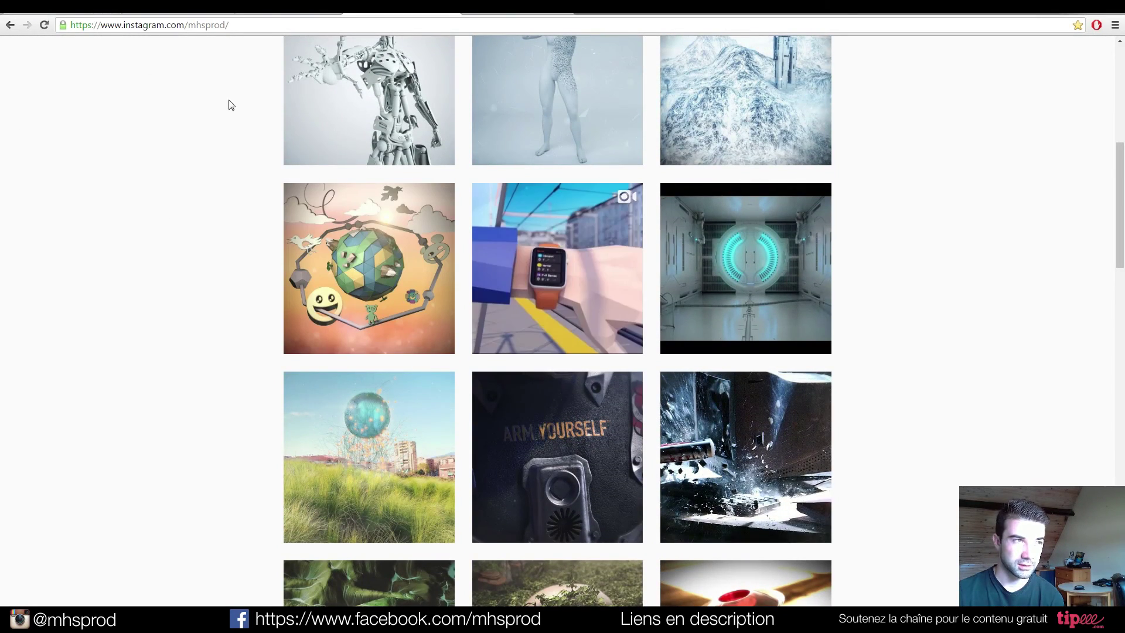
{"action": "scroll", "coordinate": [226, 170], "scroll_direction": "down", "scroll_amount": 10}
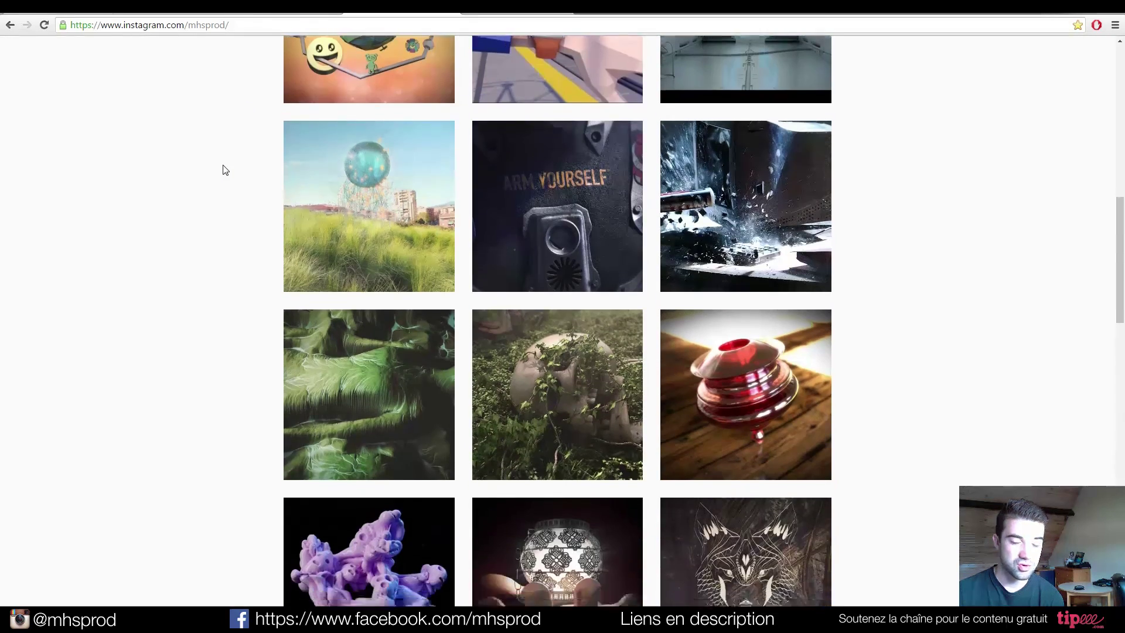
{"action": "scroll", "coordinate": [225, 170], "scroll_direction": "down", "scroll_amount": 14}
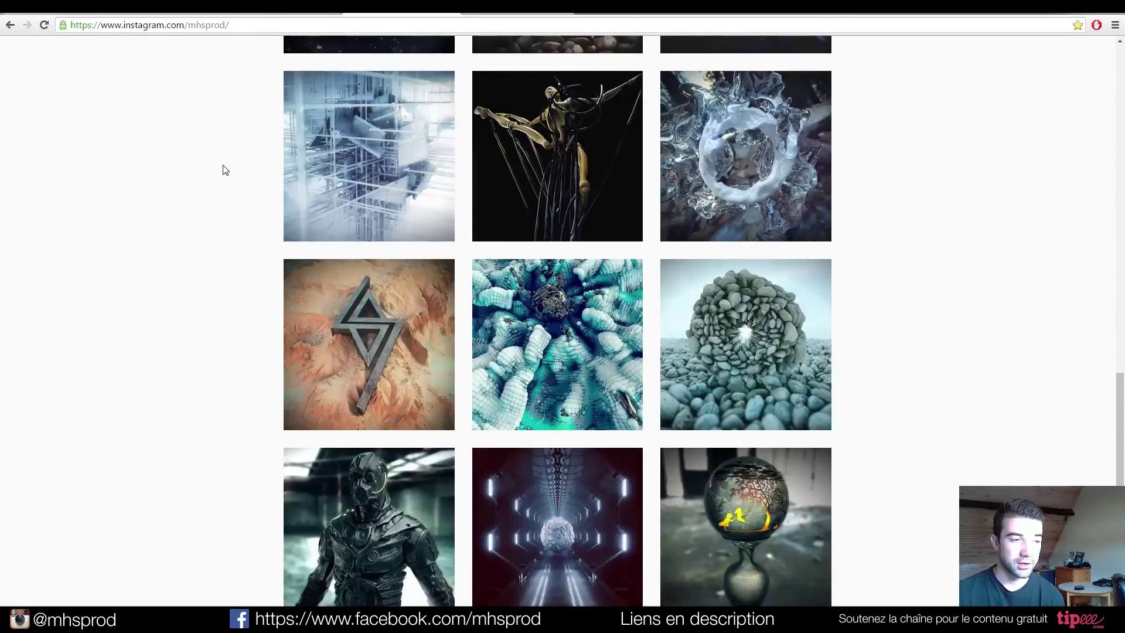
{"action": "scroll", "coordinate": [884, 296], "scroll_direction": "down", "scroll_amount": 3}
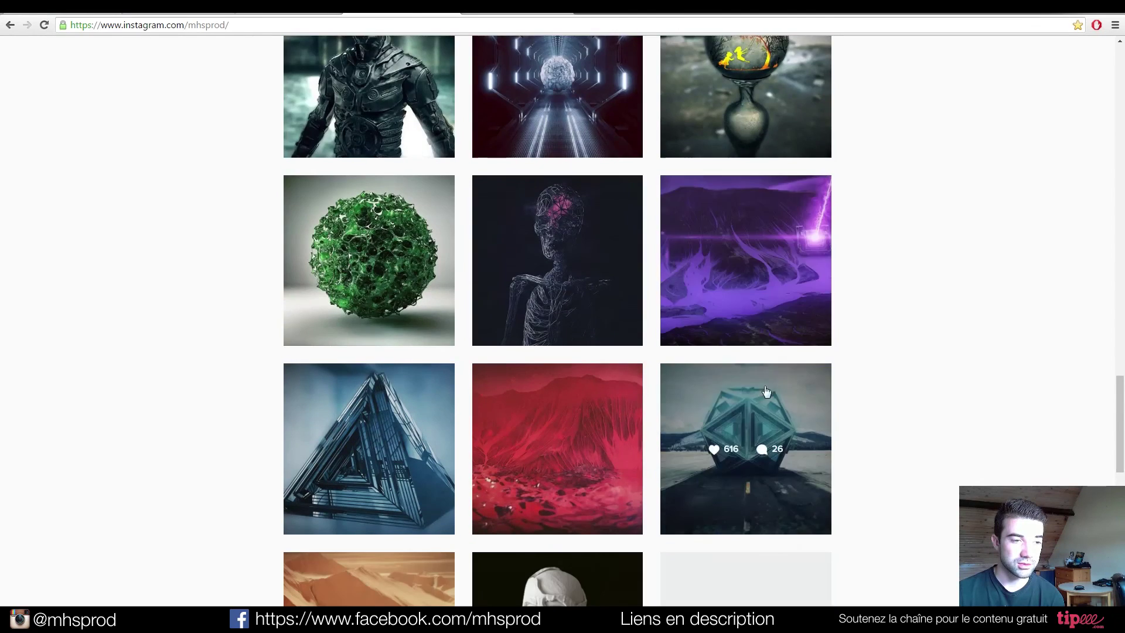
{"action": "scroll", "coordinate": [750, 410], "scroll_direction": "down", "scroll_amount": 5}
Step: View the geometric road and desert artwork posts, then move to the MHSTuts YouTube tab
{"action": "left_click", "coordinate": [743, 123]}
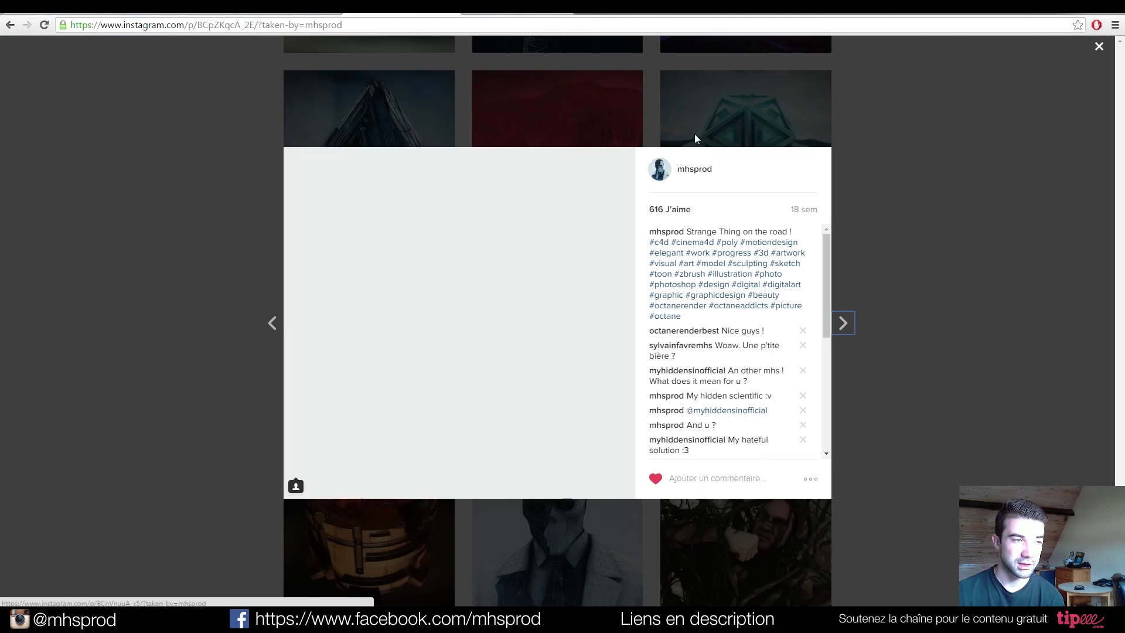
{"action": "left_click", "coordinate": [59, 264]}
{"action": "scroll", "coordinate": [59, 264], "scroll_direction": "down", "scroll_amount": 1}
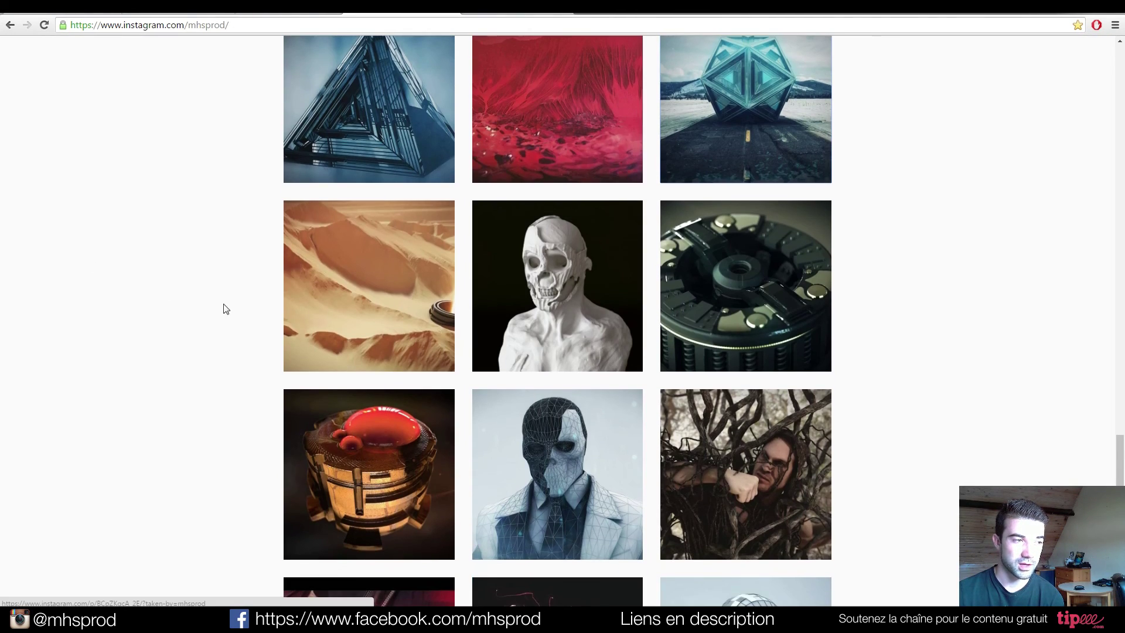
{"action": "left_click", "coordinate": [371, 325]}
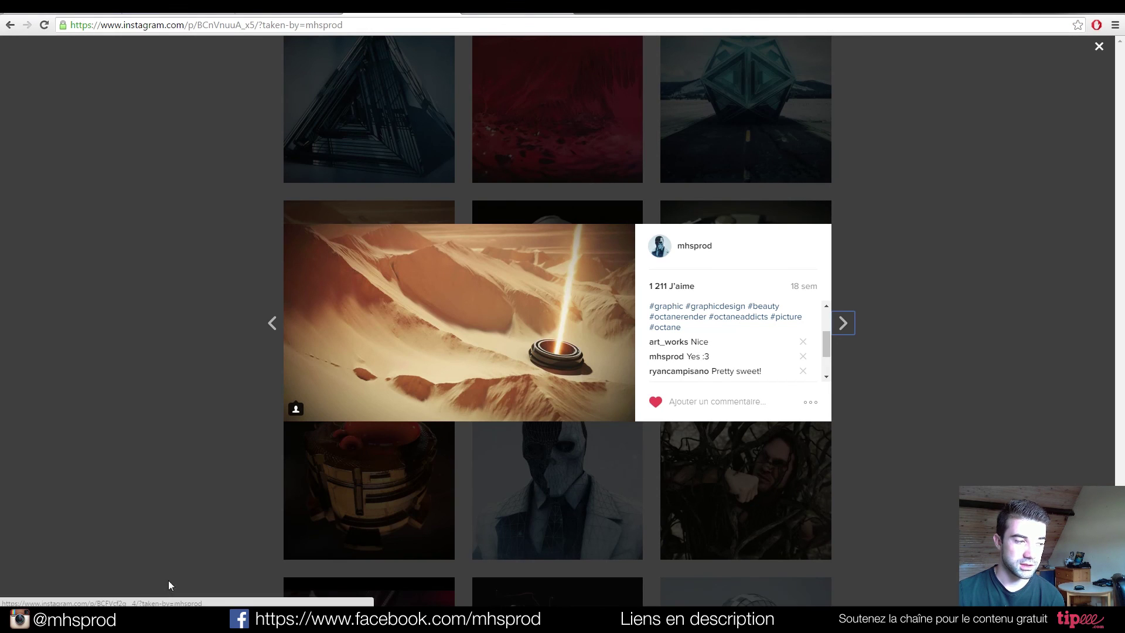
{"action": "key", "text": "ctrl+Tab"}
{"action": "scroll", "coordinate": [193, 243], "scroll_direction": "down", "scroll_amount": 4}
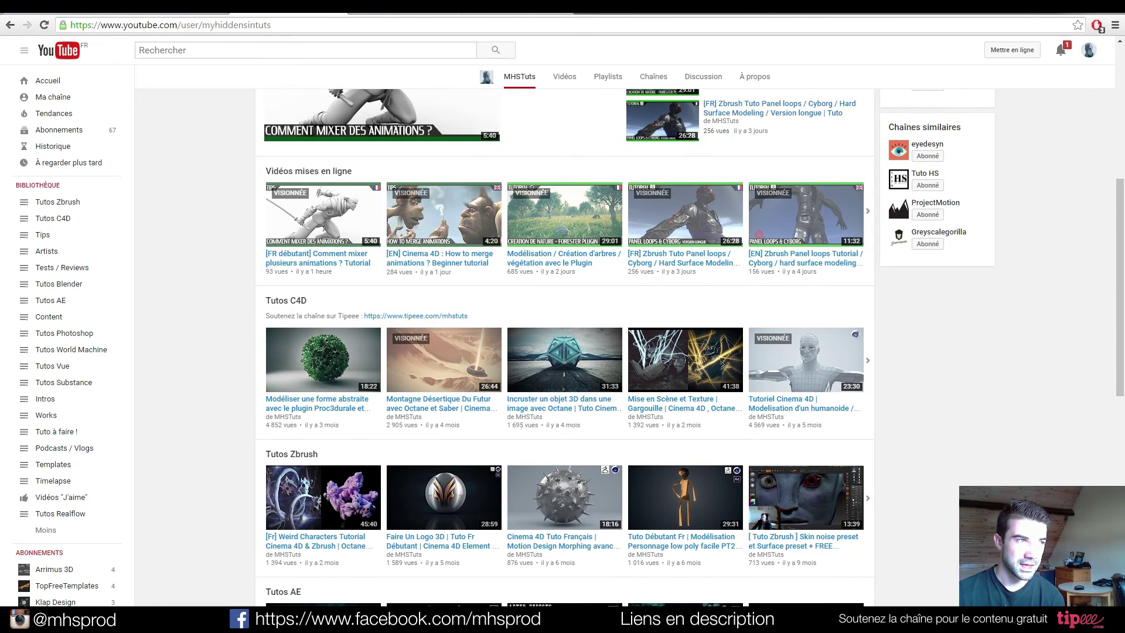
Step: Switch to the Motion Designers Community Instagram tab and load more posts
{"action": "left_click", "coordinate": [473, 14]}
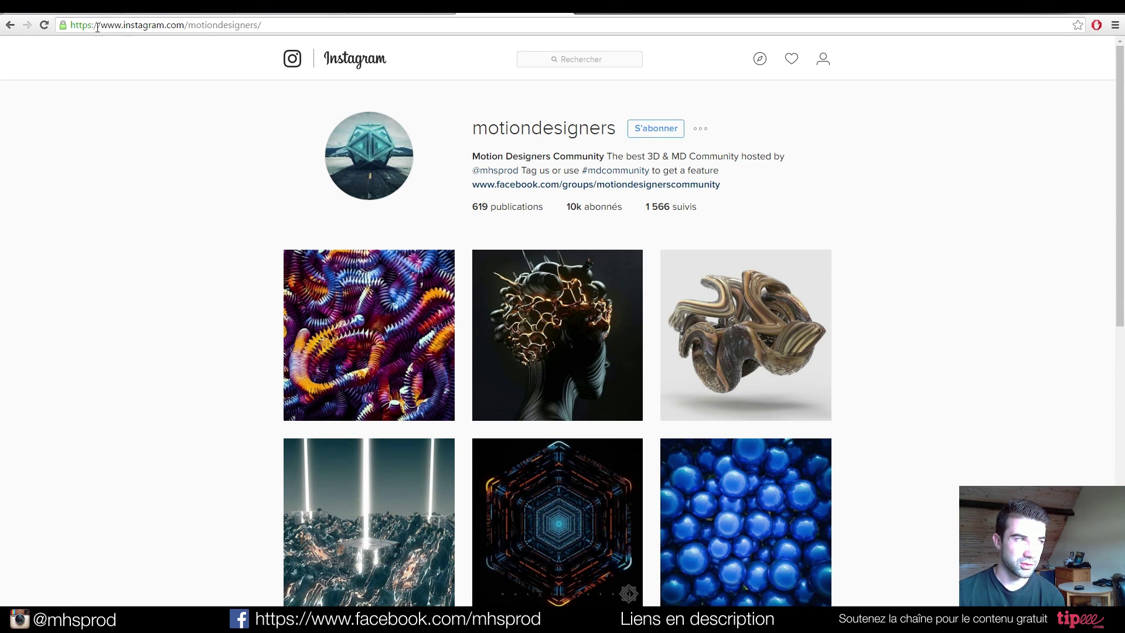
{"action": "scroll", "coordinate": [193, 176], "scroll_direction": "down", "scroll_amount": 10}
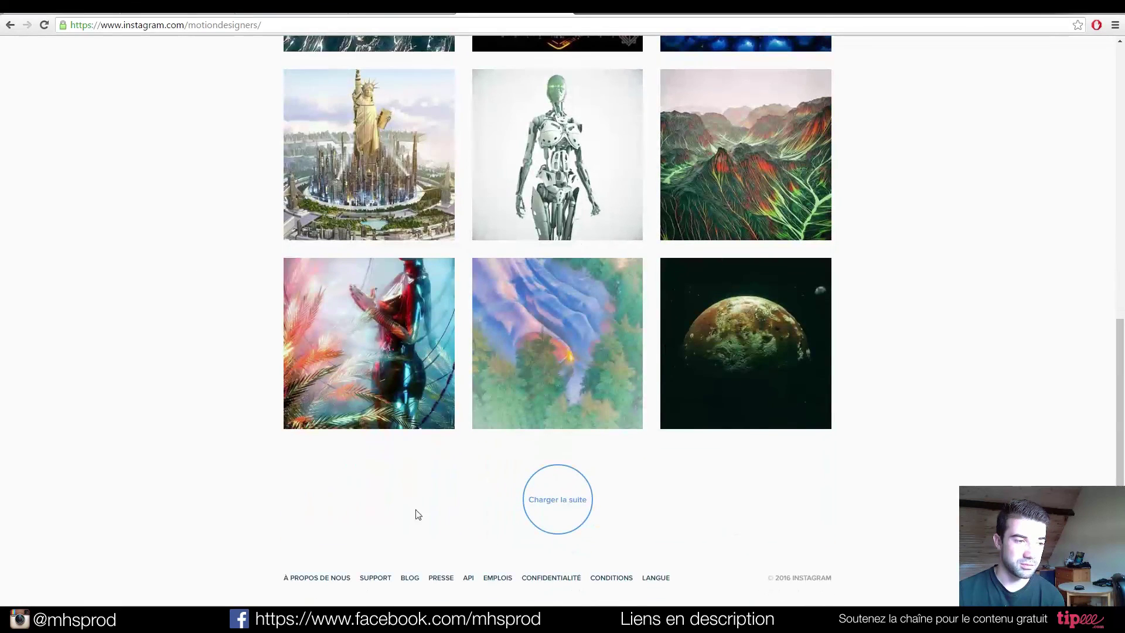
{"action": "left_click", "coordinate": [557, 518]}
{"action": "scroll", "coordinate": [169, 378], "scroll_direction": "down", "scroll_amount": 4}
{"action": "scroll", "coordinate": [170, 375], "scroll_direction": "down", "scroll_amount": 7}
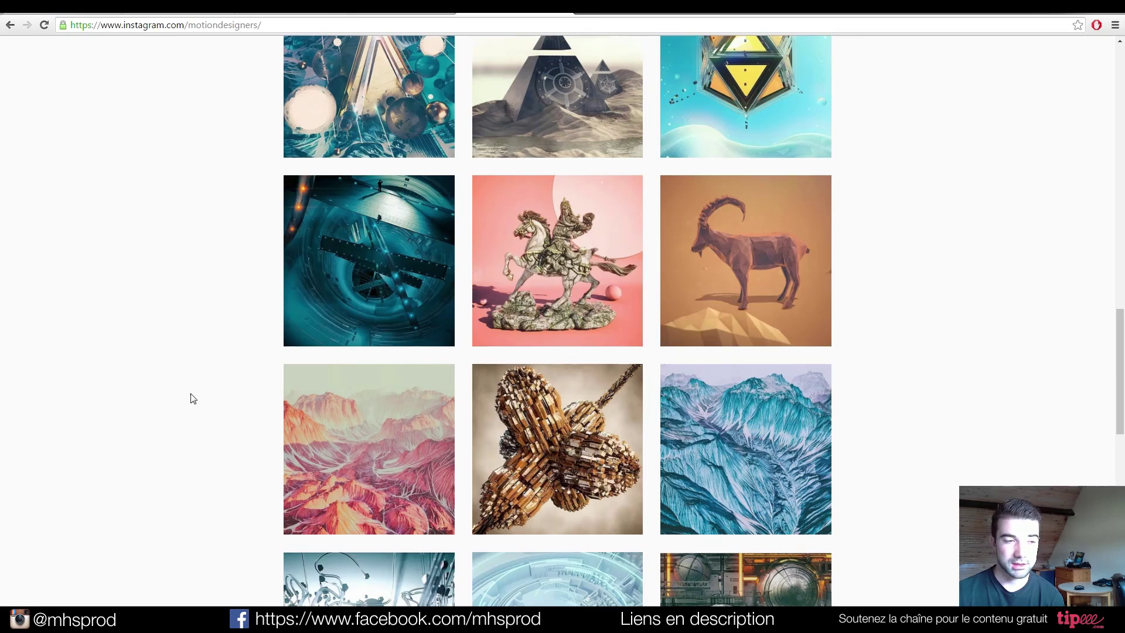
Step: Scroll through the community's post grid, then back up toward the profile header
{"action": "scroll", "coordinate": [193, 399], "scroll_direction": "up", "scroll_amount": 20}
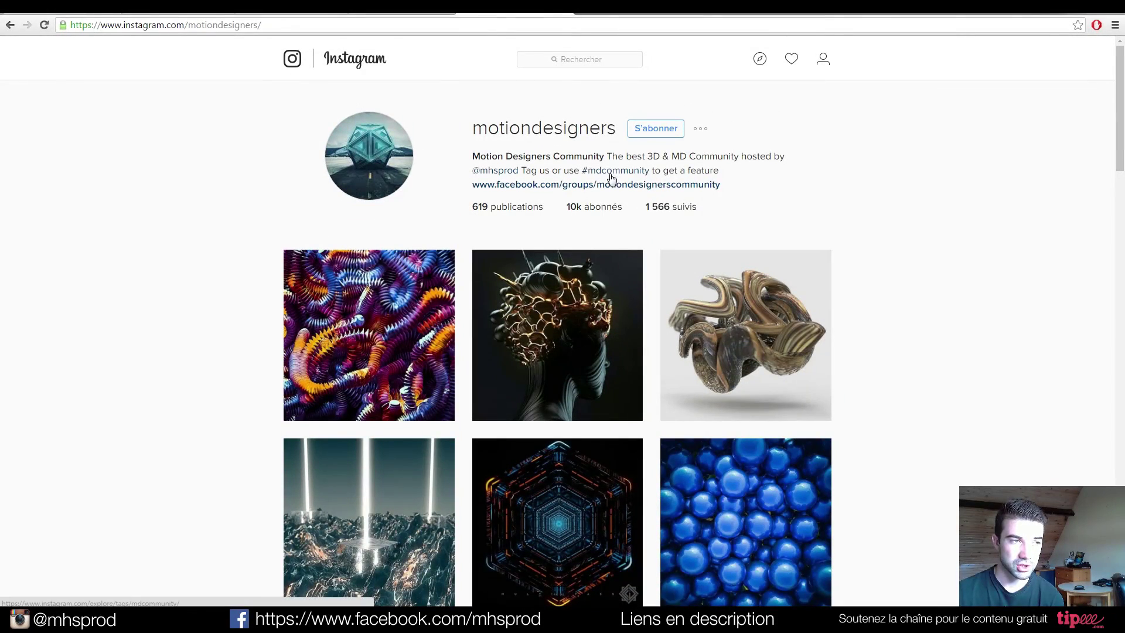
{"action": "scroll", "coordinate": [143, 246], "scroll_direction": "down", "scroll_amount": 12}
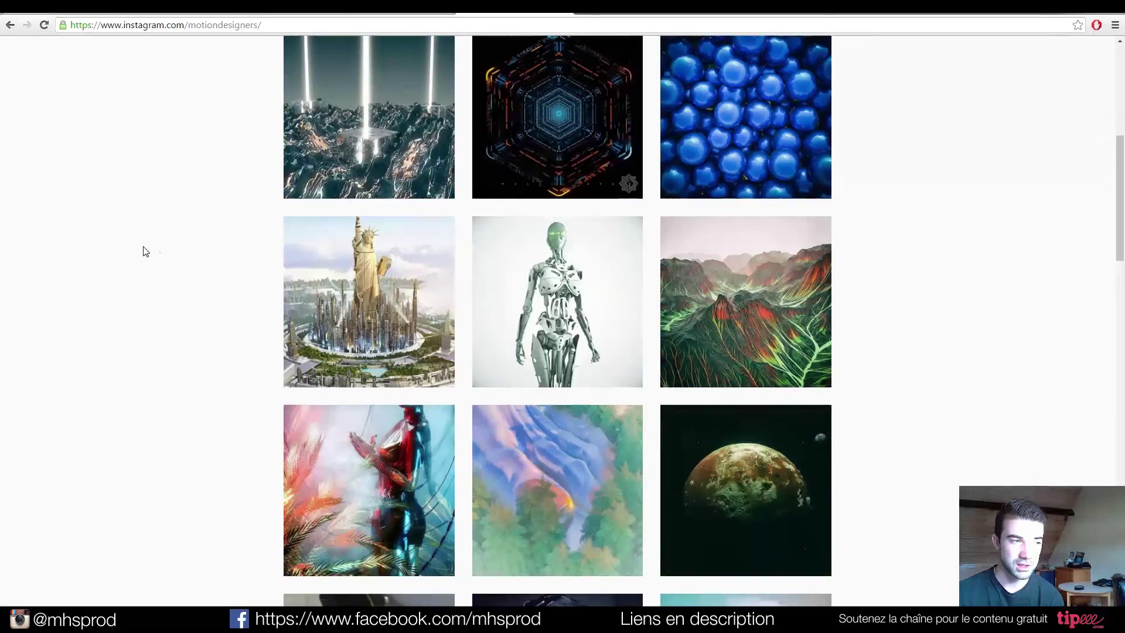
{"action": "scroll", "coordinate": [164, 254], "scroll_direction": "down", "scroll_amount": 14}
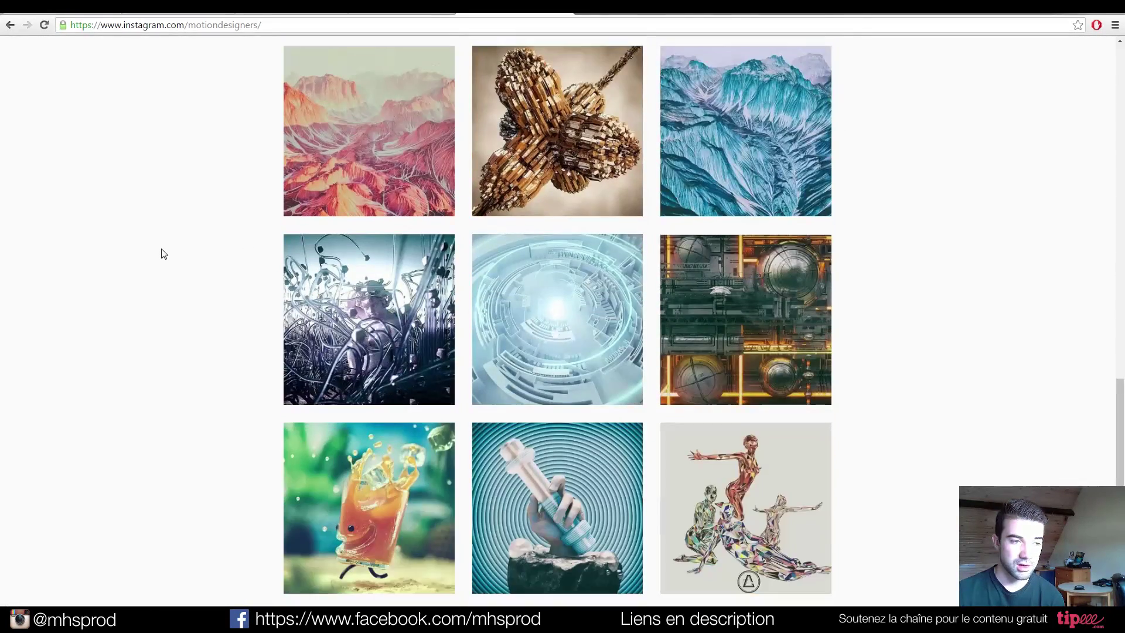
{"action": "scroll", "coordinate": [164, 253], "scroll_direction": "down", "scroll_amount": 10}
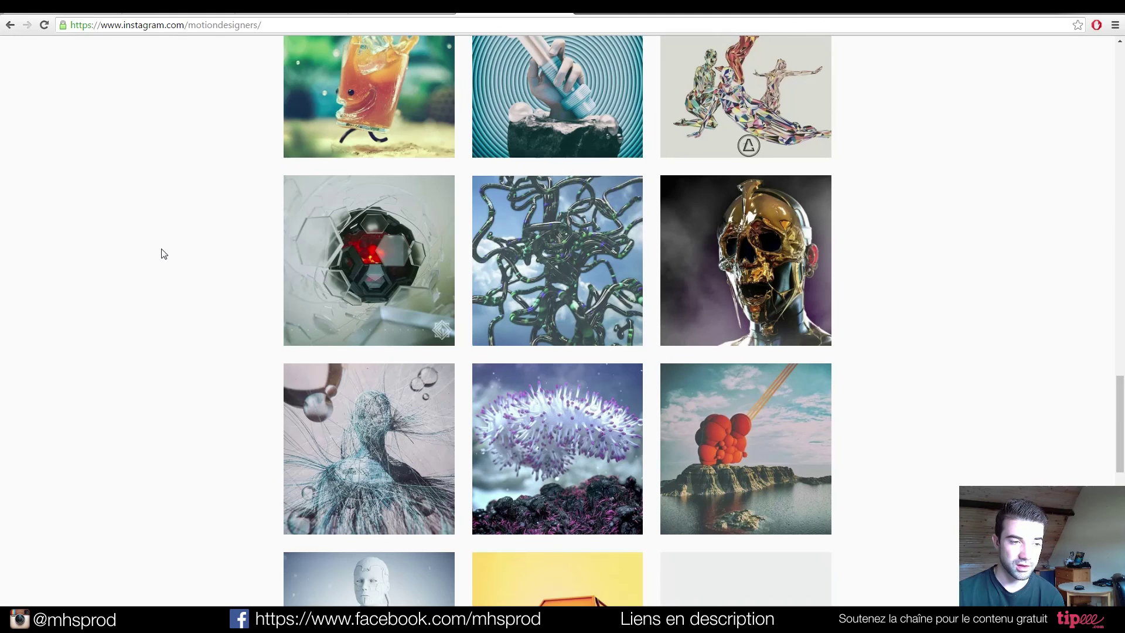
{"action": "scroll", "coordinate": [164, 254], "scroll_direction": "down", "scroll_amount": 10}
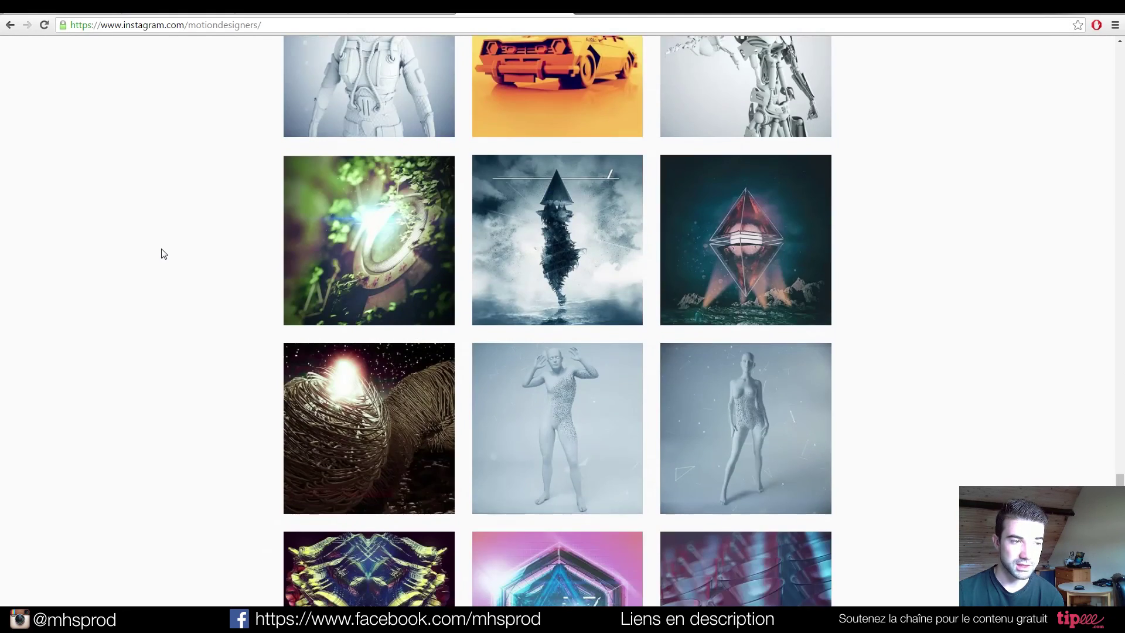
{"action": "scroll", "coordinate": [164, 254], "scroll_direction": "down", "scroll_amount": 9}
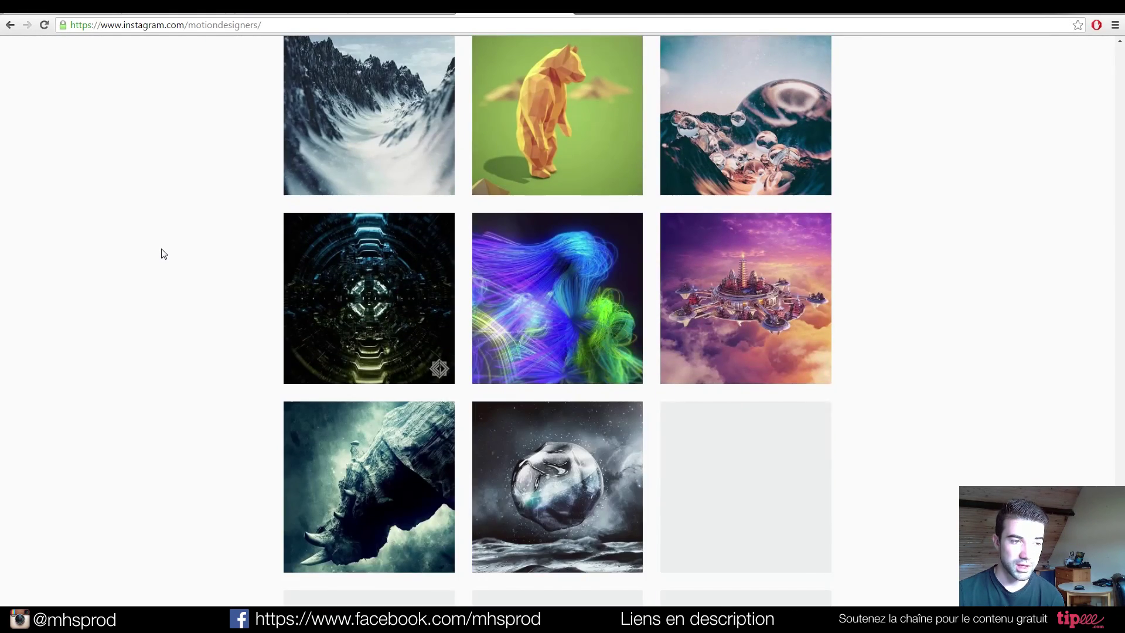
{"action": "scroll", "coordinate": [164, 254], "scroll_direction": "down", "scroll_amount": 4}
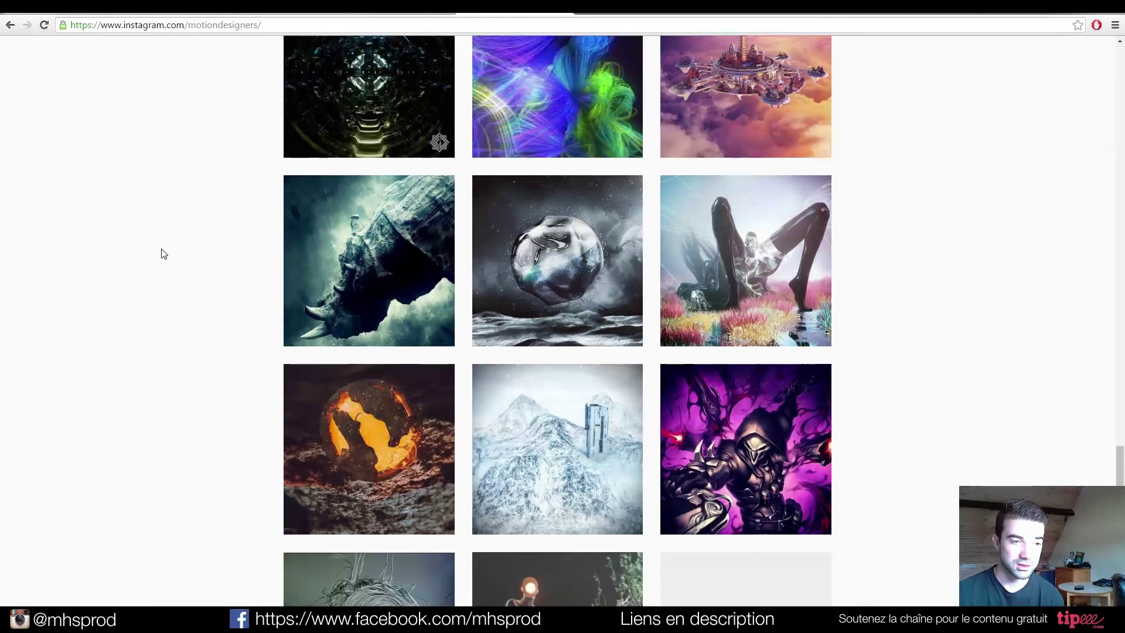
{"action": "scroll", "coordinate": [164, 254], "scroll_direction": "down", "scroll_amount": 5}
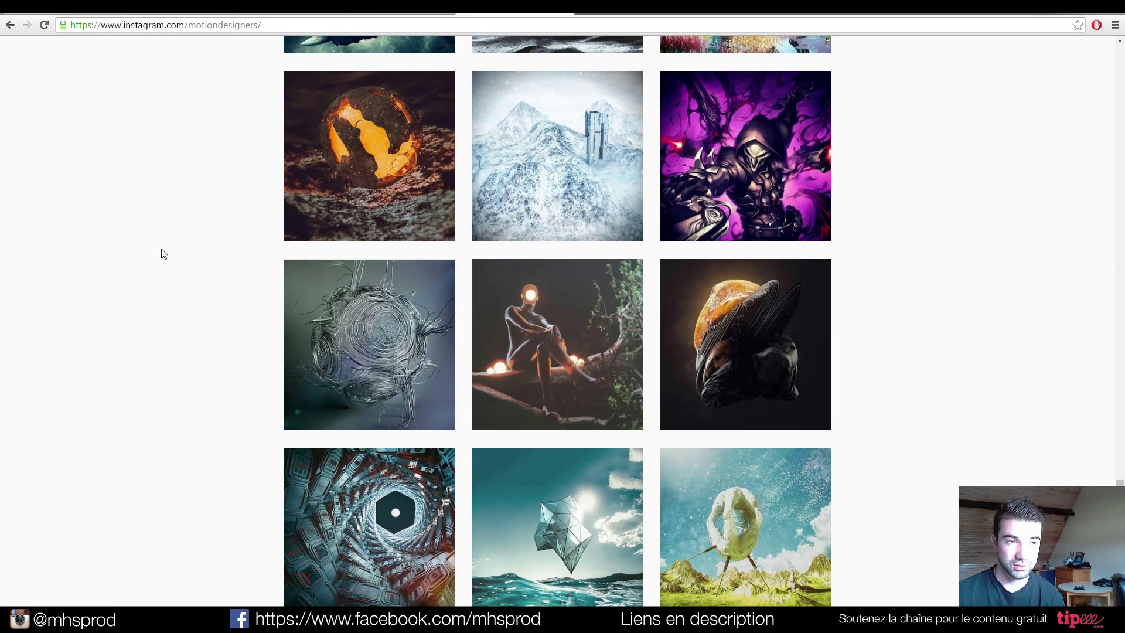
{"action": "scroll", "coordinate": [165, 267], "scroll_direction": "up", "scroll_amount": 20}
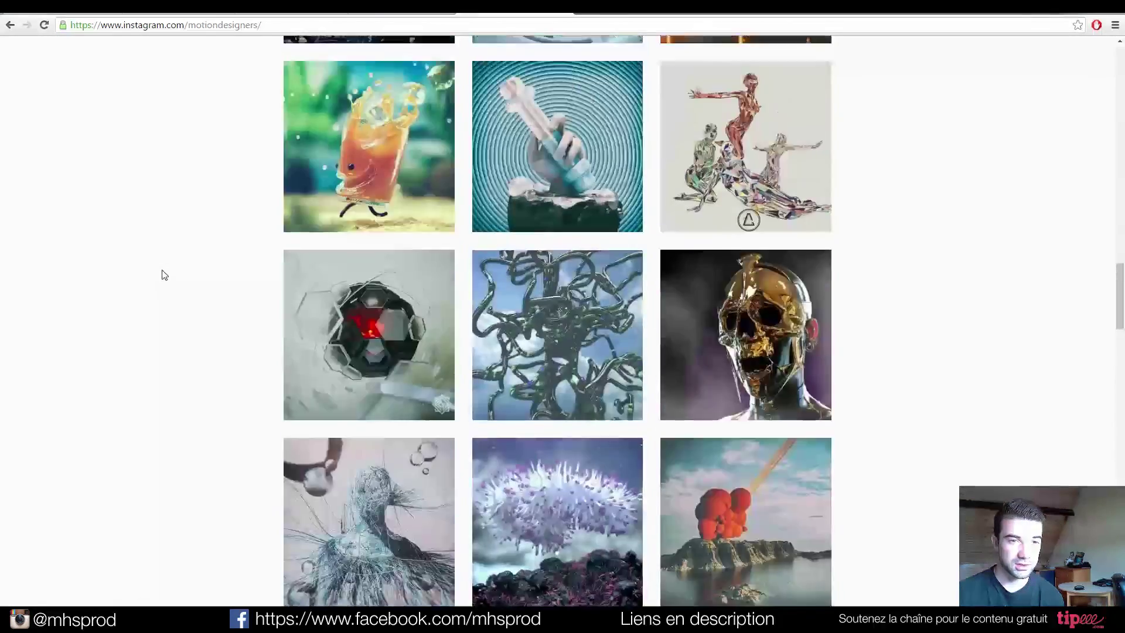
{"action": "scroll", "coordinate": [158, 293], "scroll_direction": "up", "scroll_amount": 20}
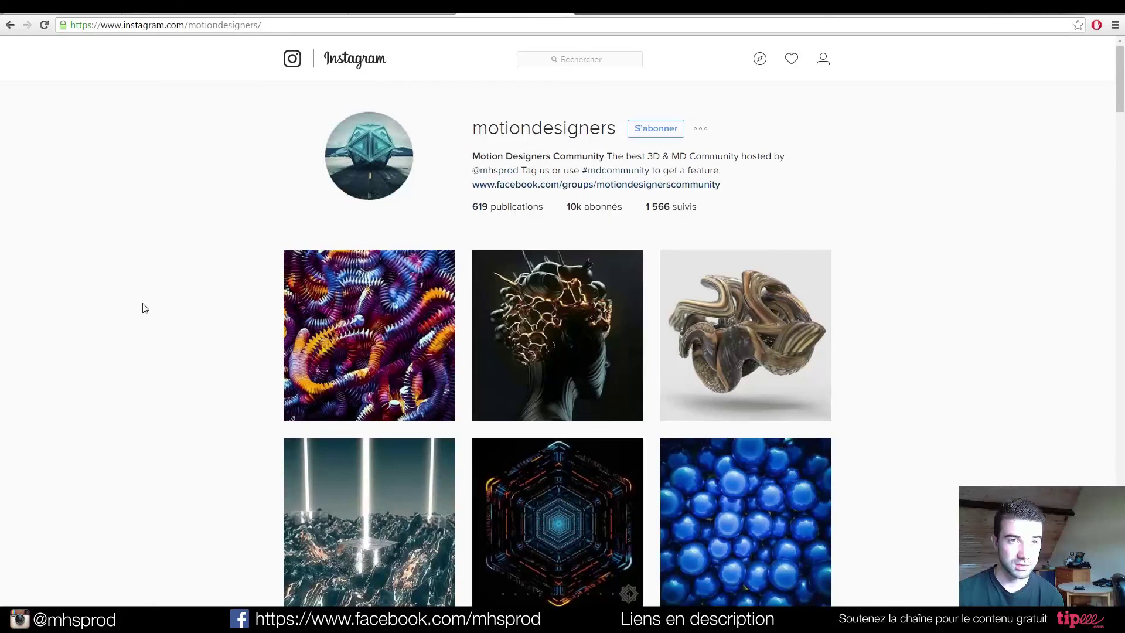